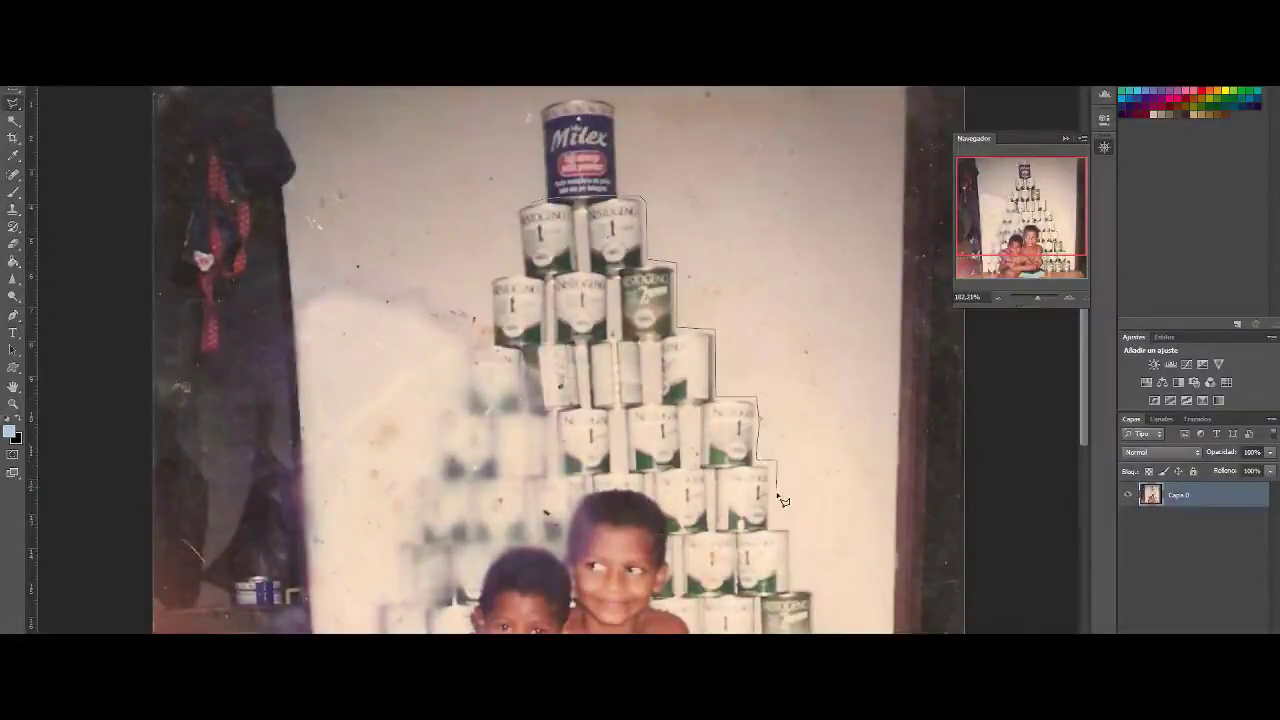
Scroll the canvas while tracing a lasso around the undamaged right half of the can pyramid
scroll(812, 577, "down", 5)
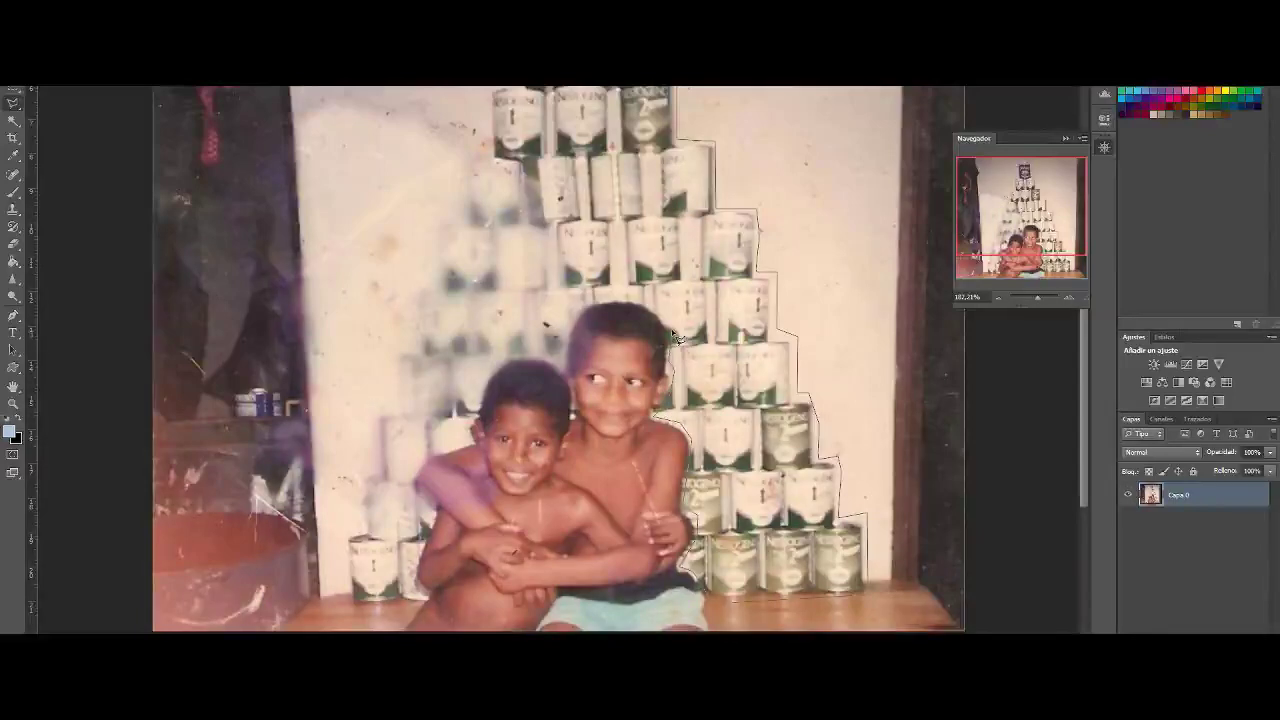
scroll(560, 268, "up", 4)
scroll(465, 325, "up", 2)
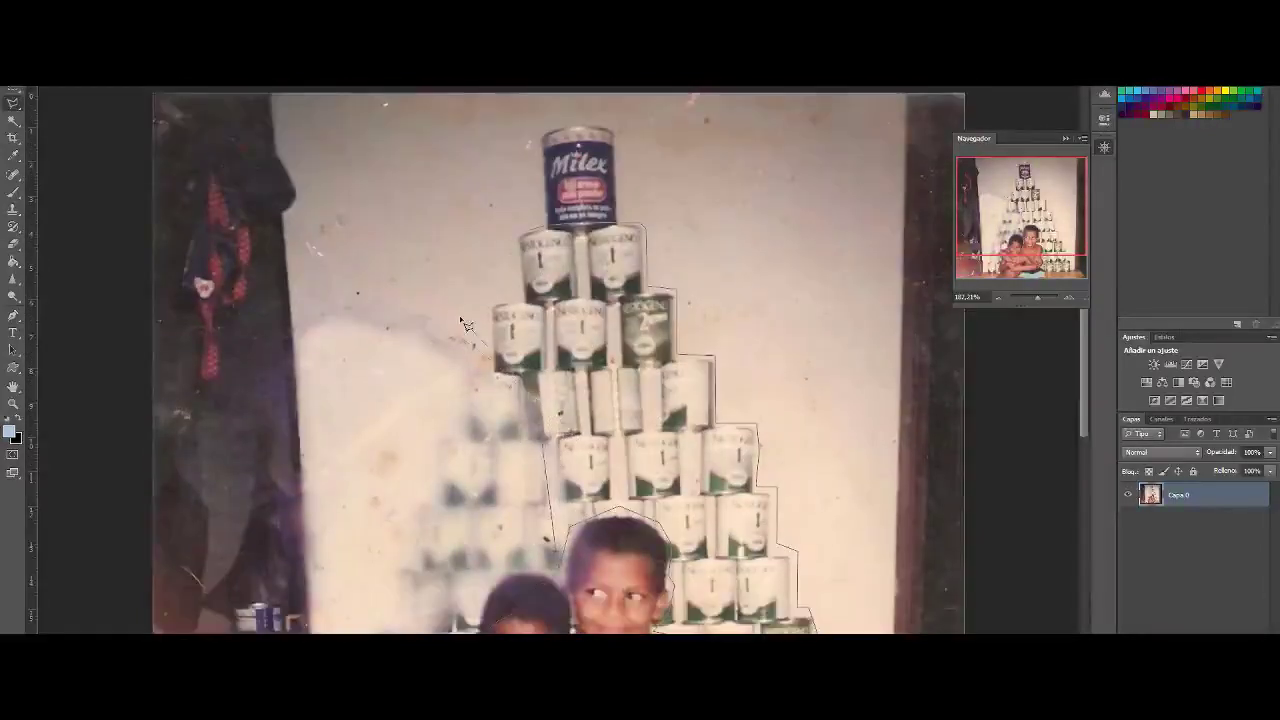
Copy the intact right-side cans to a new layer and rotate it over the blurred left side
left_click(540, 234)
key("ctrl+j")
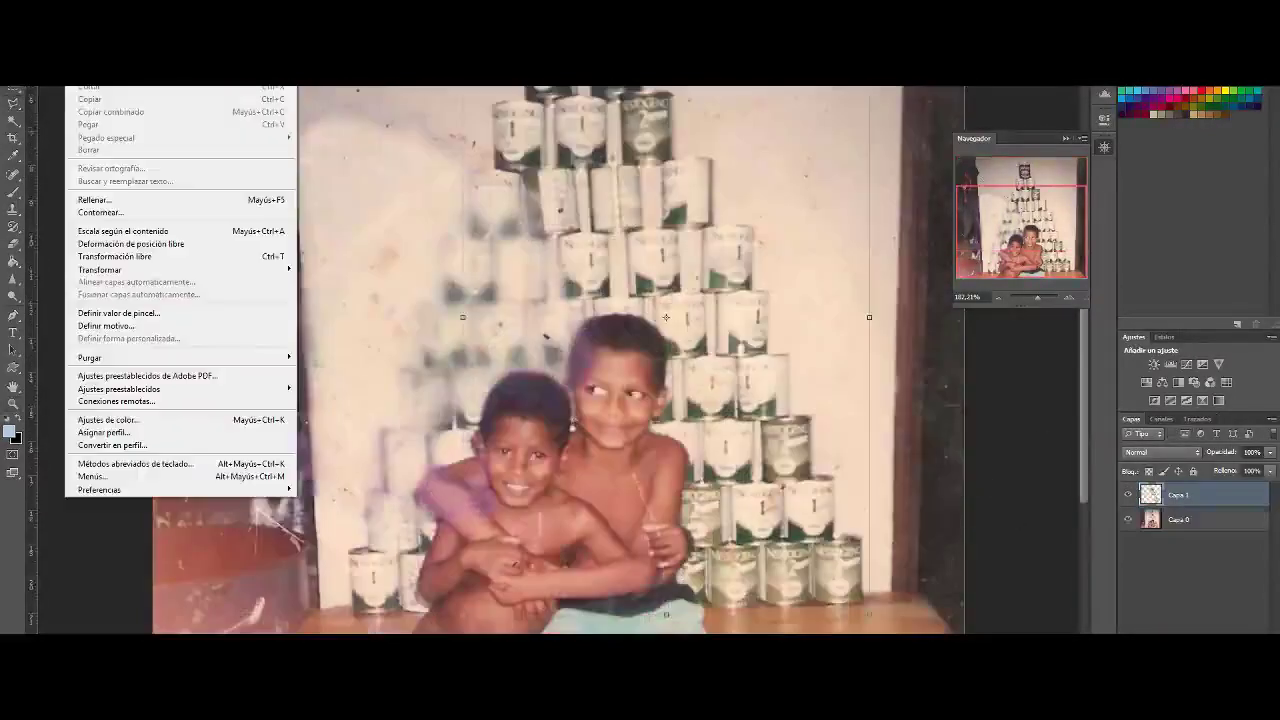
key("ctrl+t")
left_click_drag(1238, 468, 1254, 470)
left_click_drag(712, 135, 700, 150)
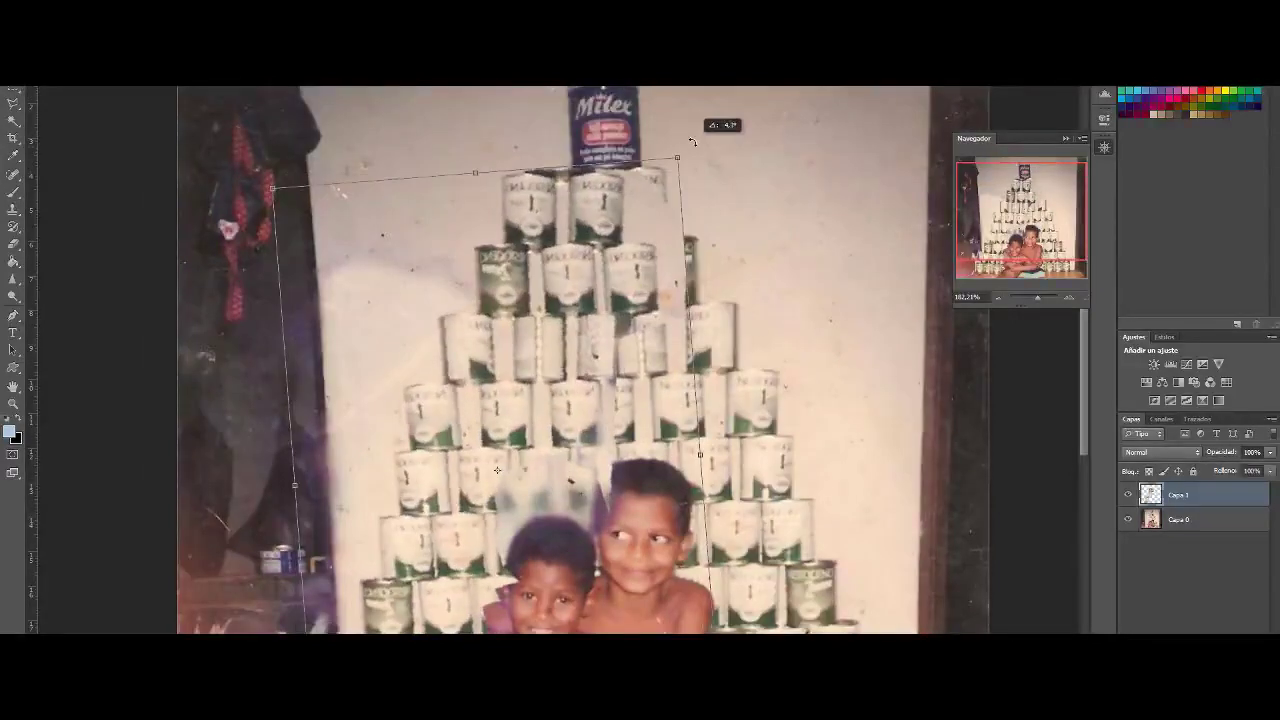
left_click_drag(660, 250, 643, 265)
mouse_move(1254, 468)
left_mouse_down()
mouse_move(1231, 457)
mouse_move(1248, 472)
left_mouse_up()
key("Return")
Erase the copied cans back around the younger boy so the edges blend
key("e")
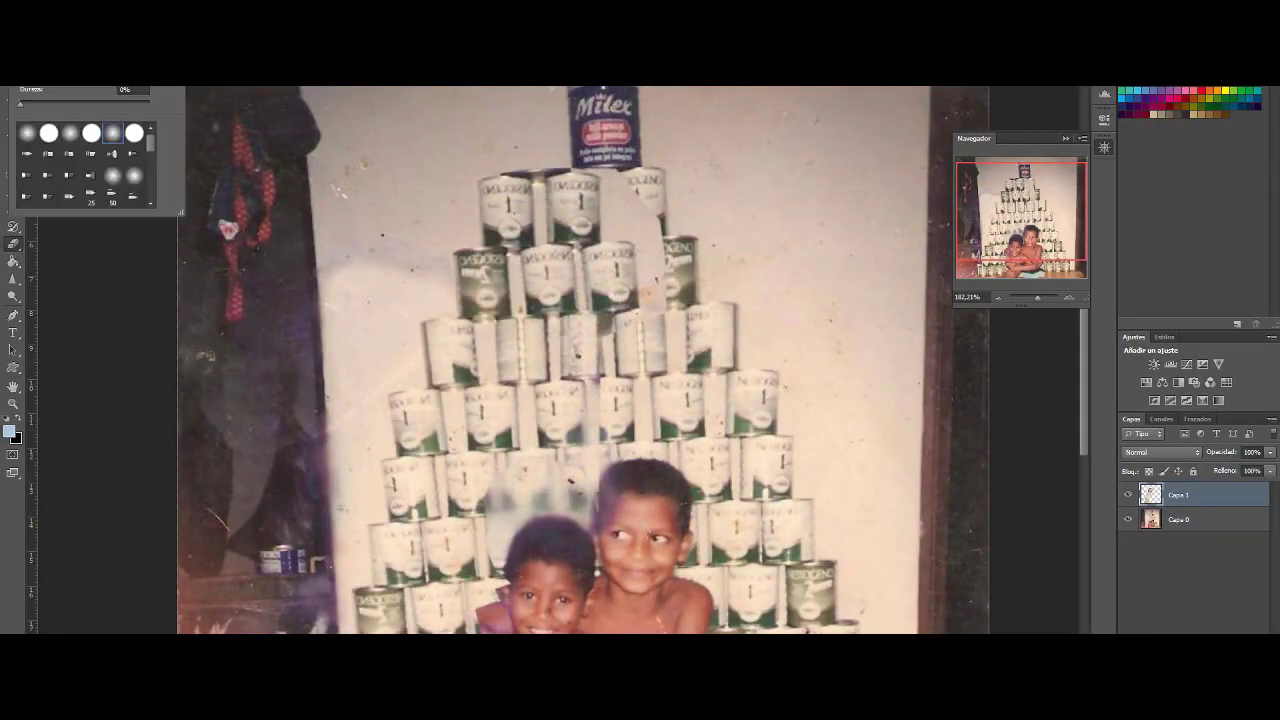
left_click_drag(593, 293, 655, 288)
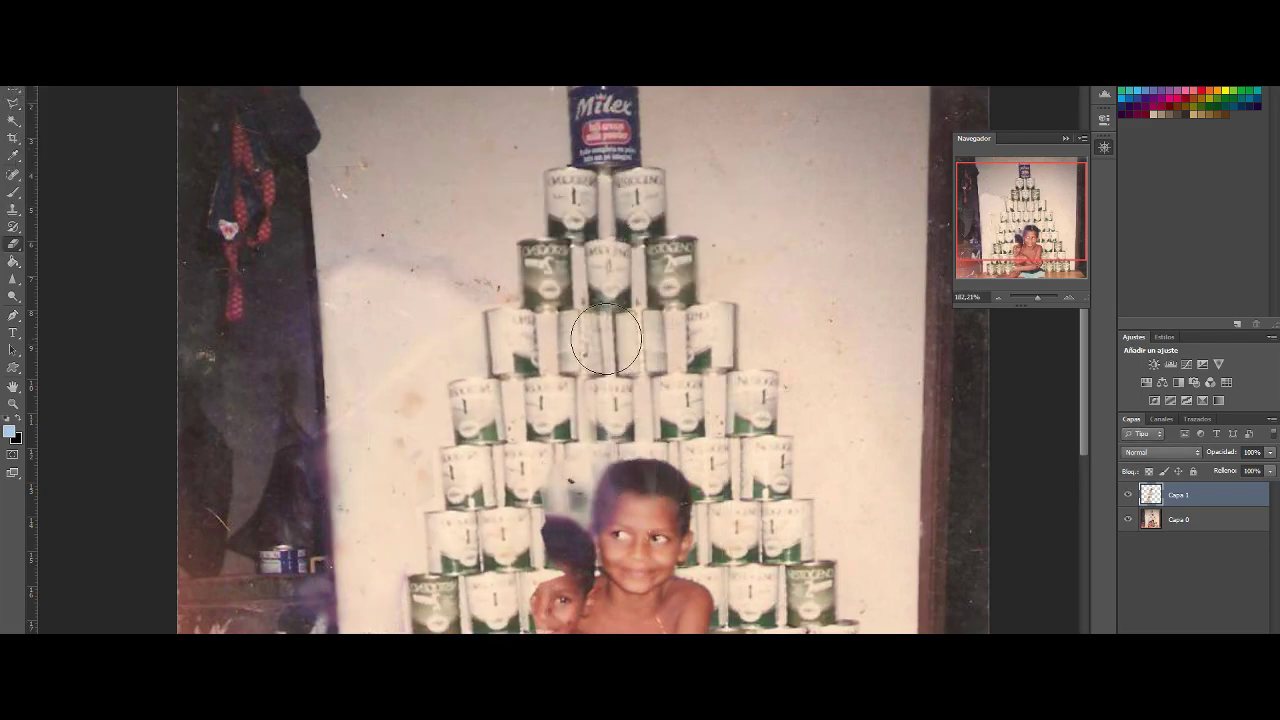
scroll(560, 360, "down", 3)
mouse_move(525, 440)
left_mouse_down()
mouse_move(505, 560)
mouse_move(465, 531)
left_mouse_up()
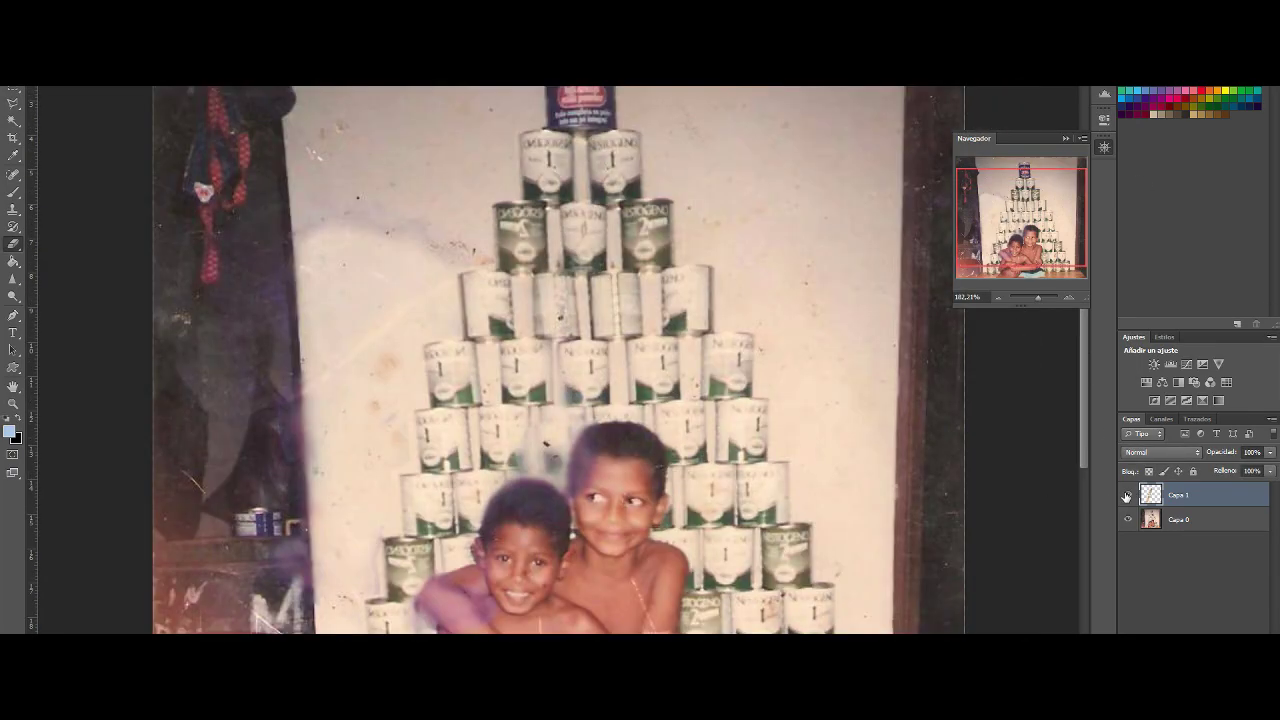
scroll(619, 263, "up", 5)
left_click_drag(1043, 298, 1037, 300)
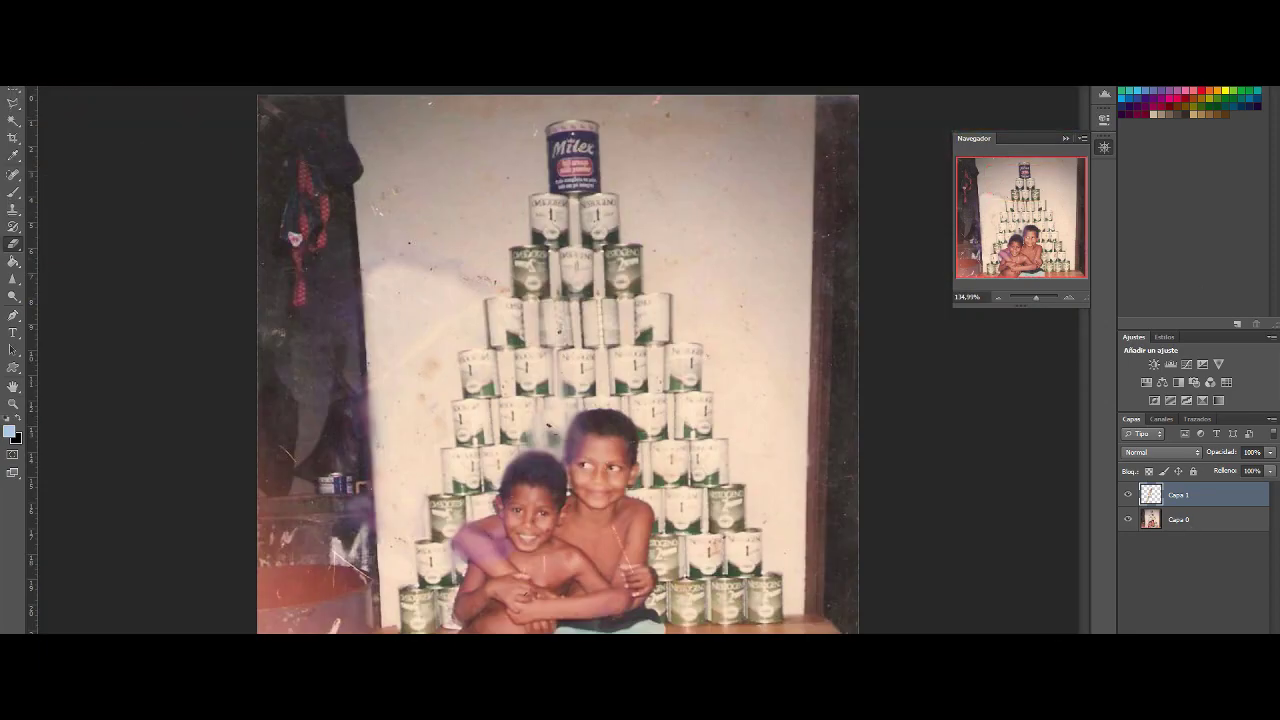
Duplicate the background layer and spot-heal the speck on the wall beside the Milex can
key("ctrl+j")
left_click(13, 173)
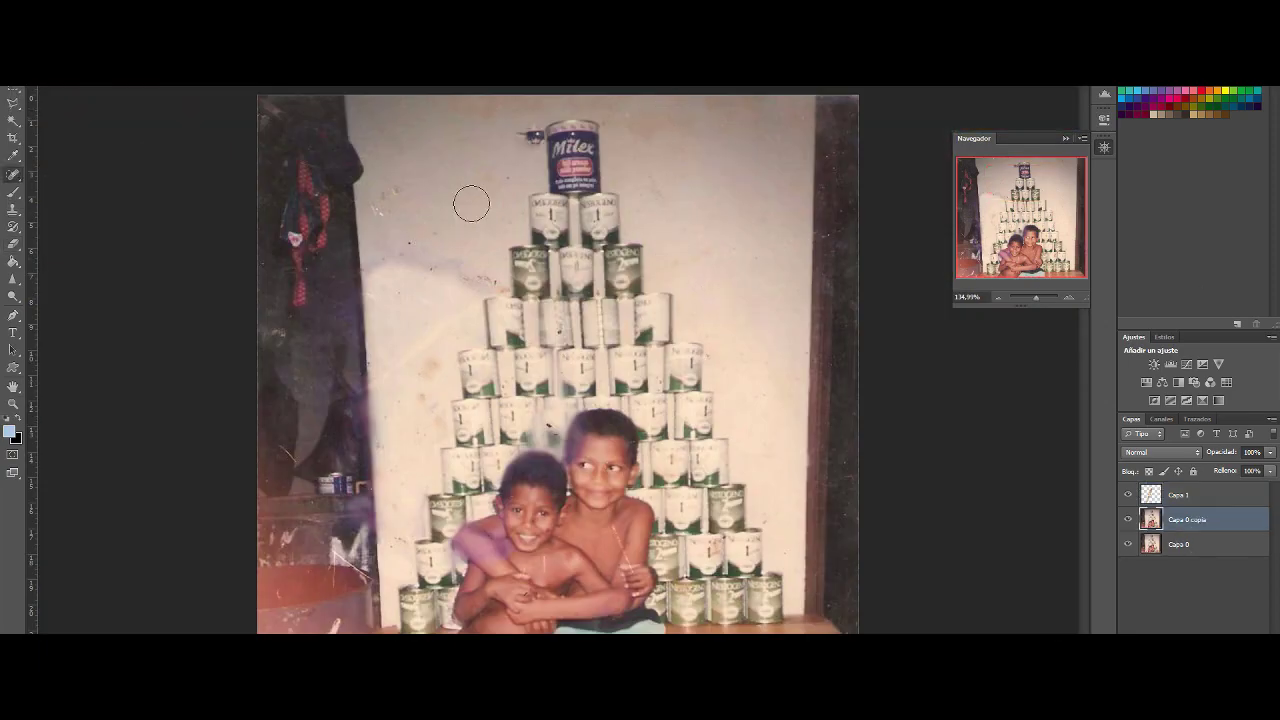
scroll(471, 204, "up", 5)
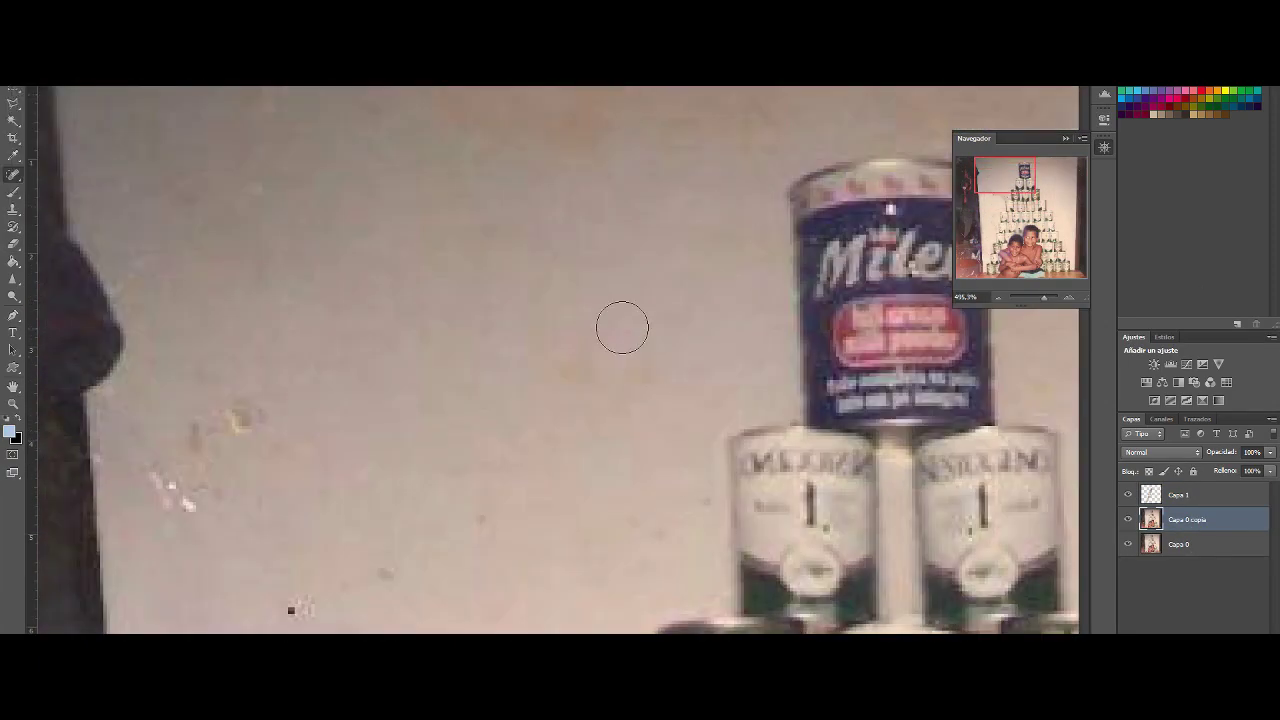
scroll(622, 328, "down", 3)
left_click(491, 420)
scroll(480, 291, "up", 1)
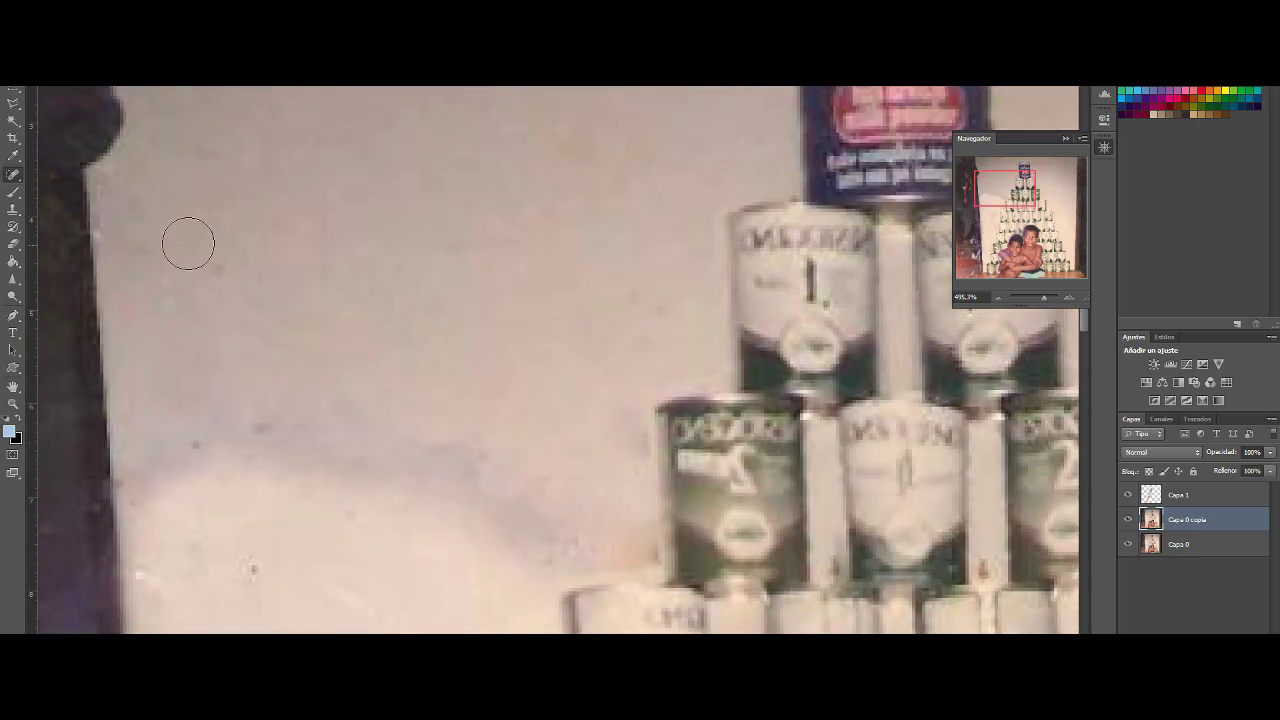
scroll(188, 243, "down", 3)
scroll(283, 174, "down", 3)
scroll(283, 174, "down", 5)
scroll(283, 174, "up", 3)
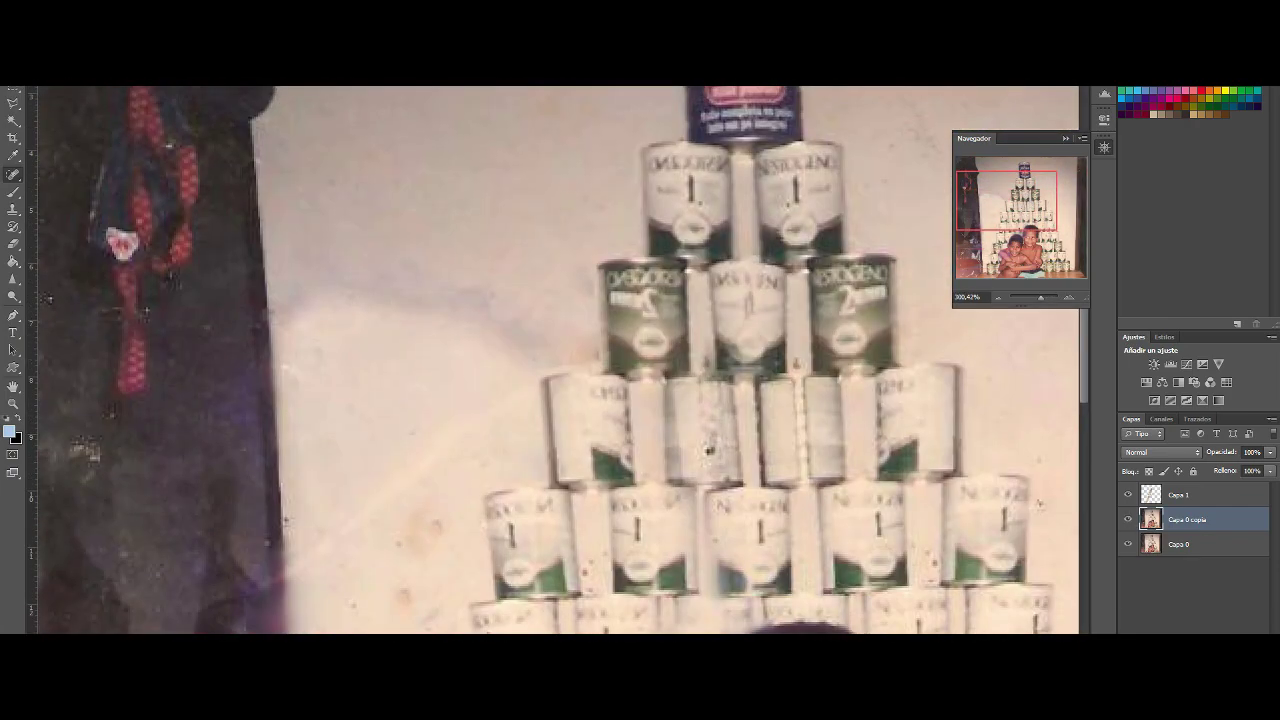
Add a new layer and paint the wall's sampled beige colour over the stains
key("ctrl+shift+alt+n")
left_click(10, 432)
left_click(500, 194)
key("Return")
left_click_drag(494, 274, 423, 334)
scroll(427, 343, "down", 2)
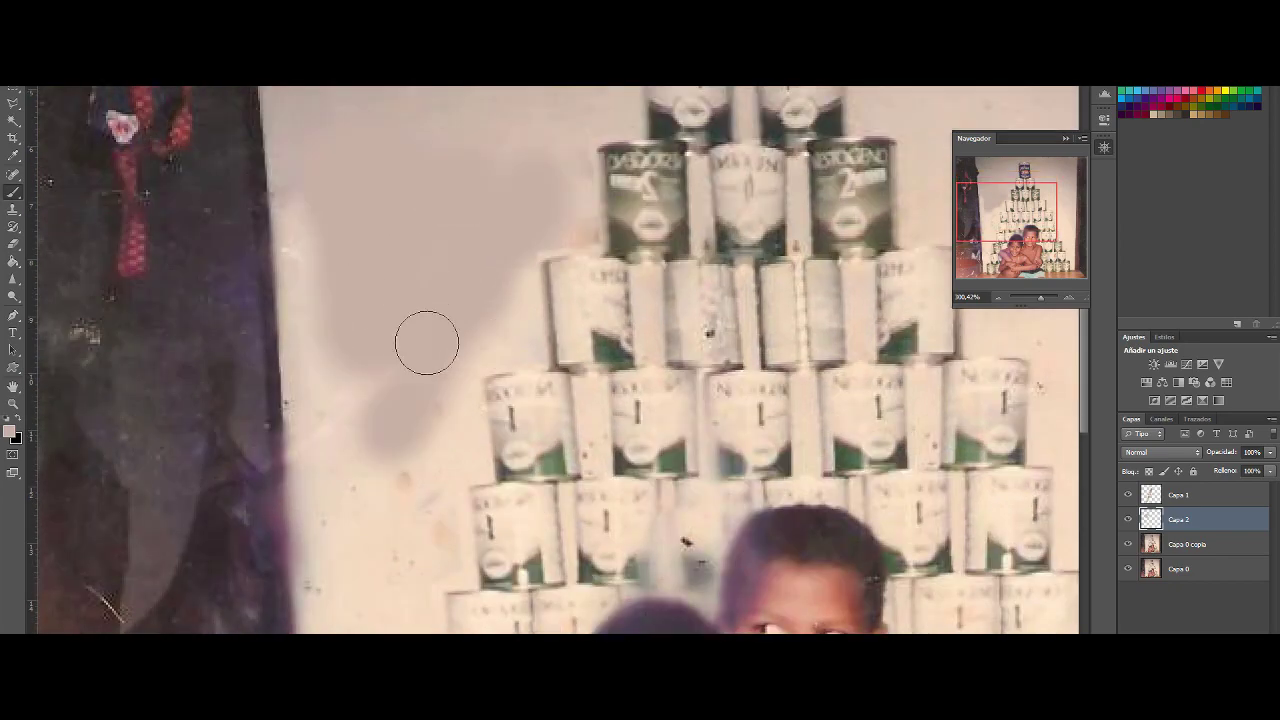
scroll(427, 343, "down", 1)
scroll(403, 363, "down", 1)
Try a brush stroke beside the left pillar, undo it, and toggle the paint layer to compare
key("ctrl+0")
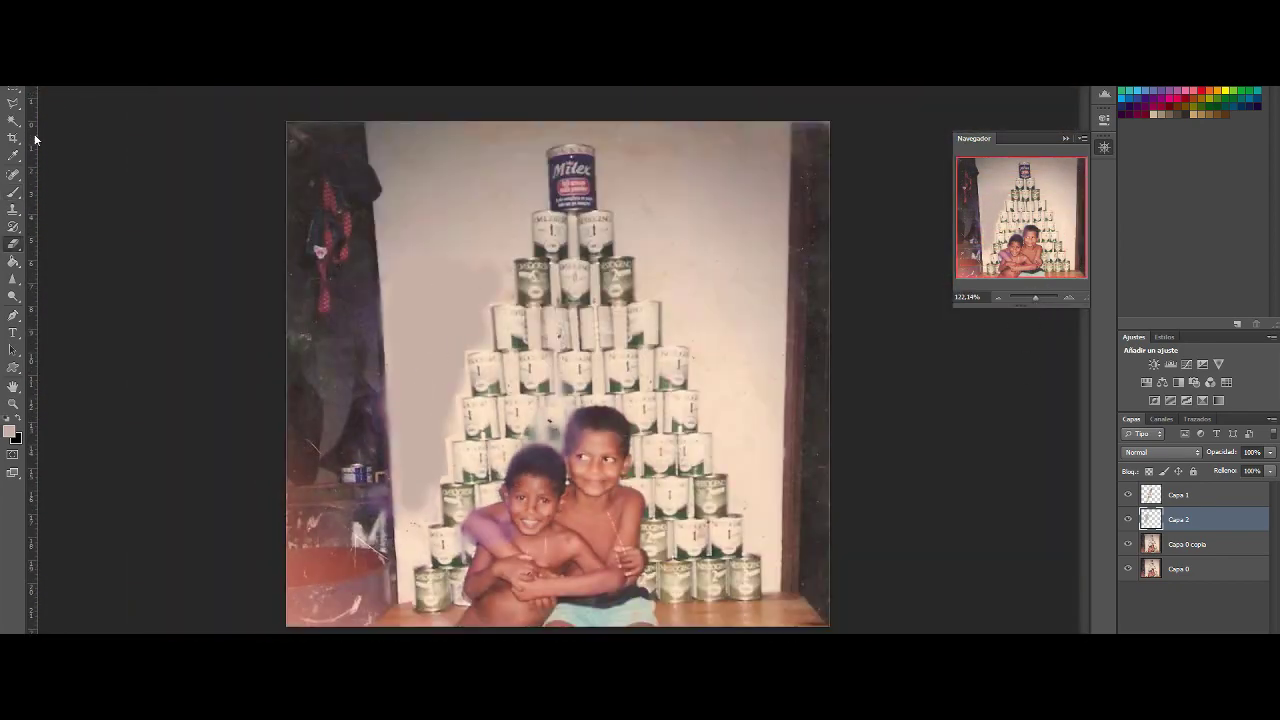
key("b")
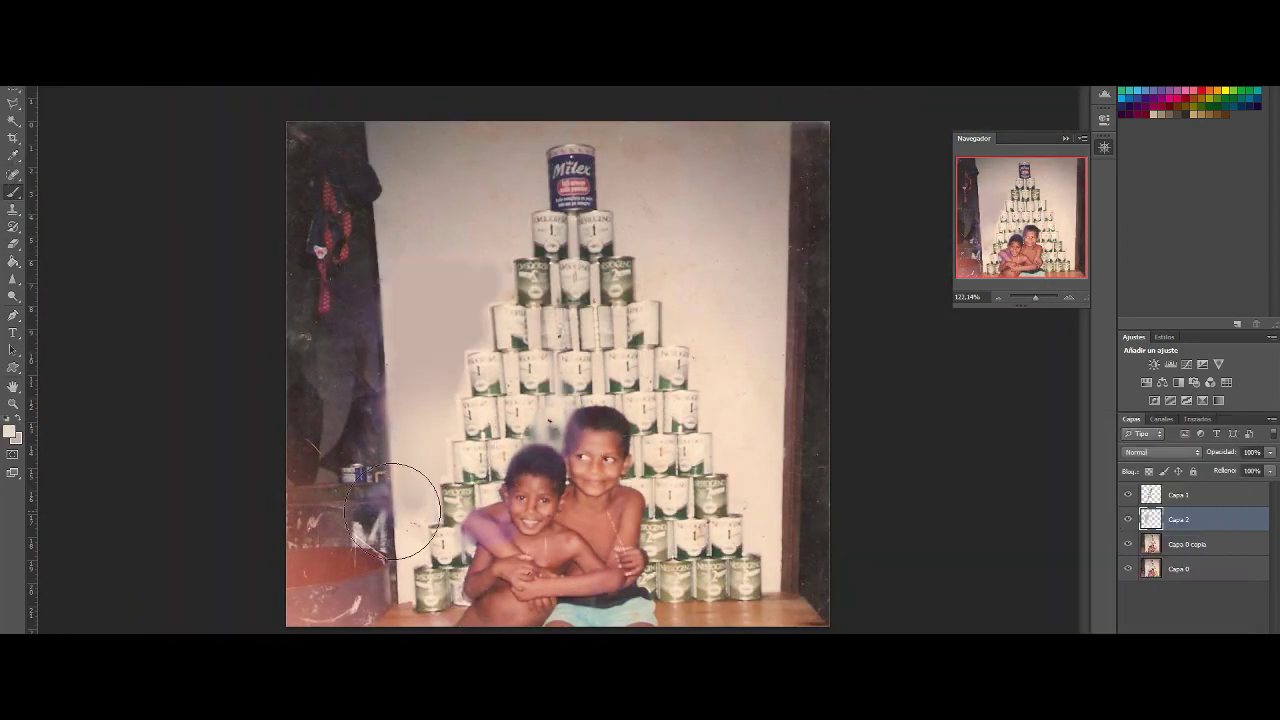
left_click_drag(340, 290, 400, 350)
key("ctrl+z")
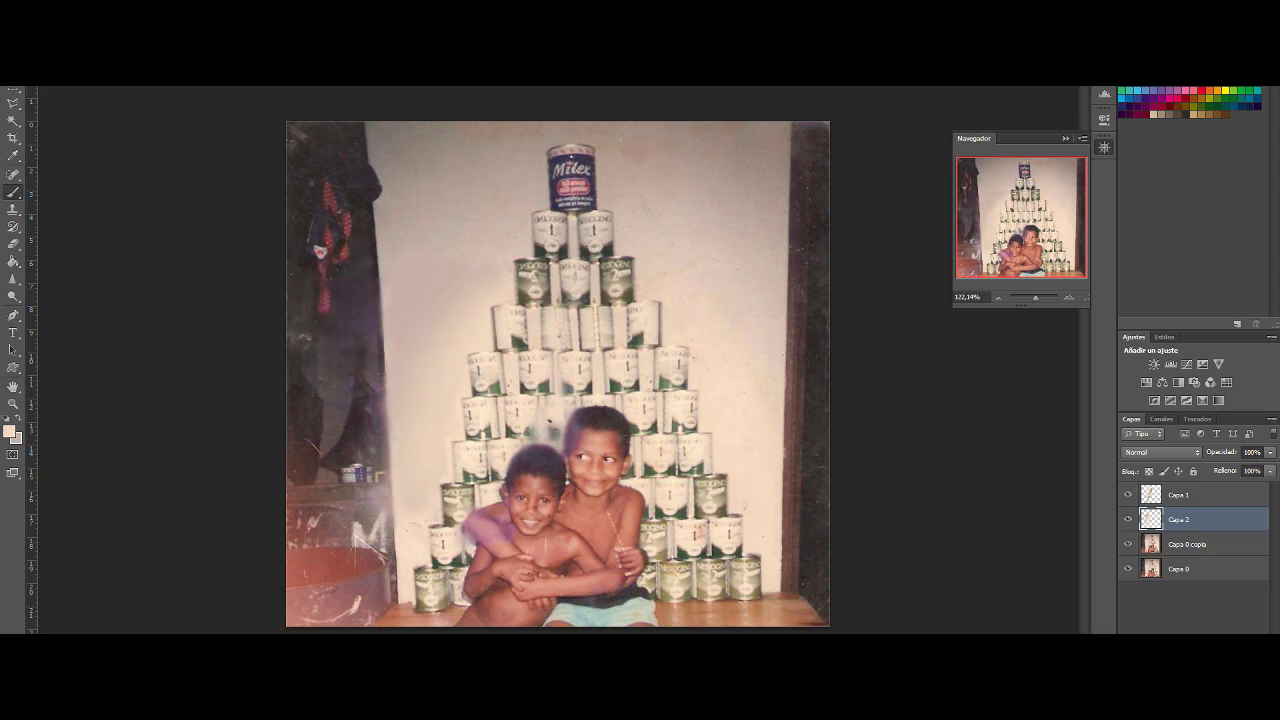
left_click_drag(1035, 297, 1041, 297)
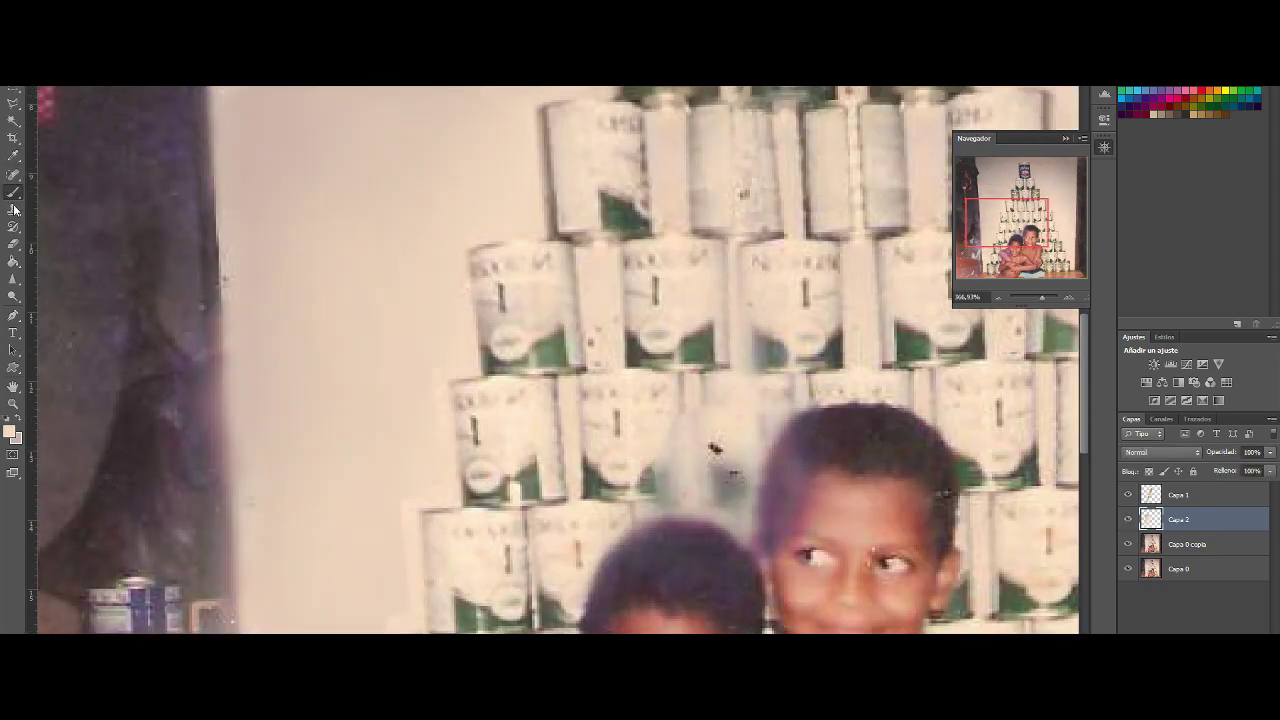
left_click(13, 243)
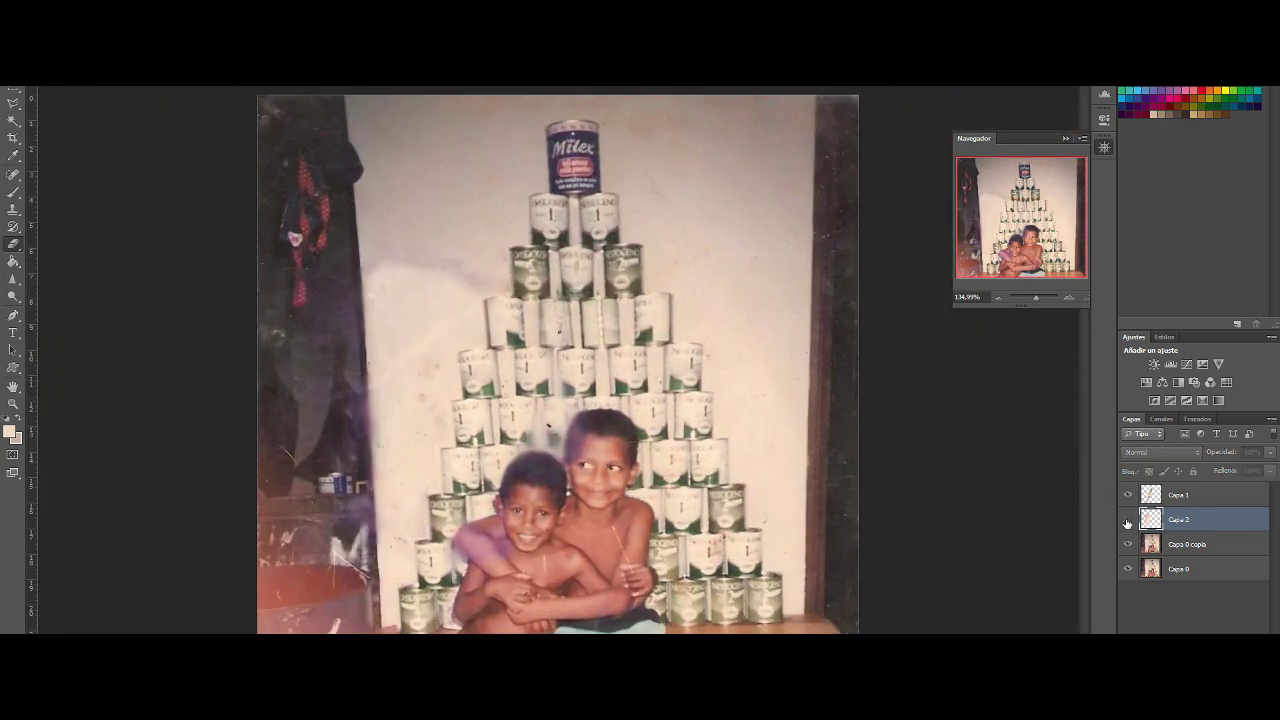
left_click(1127, 519)
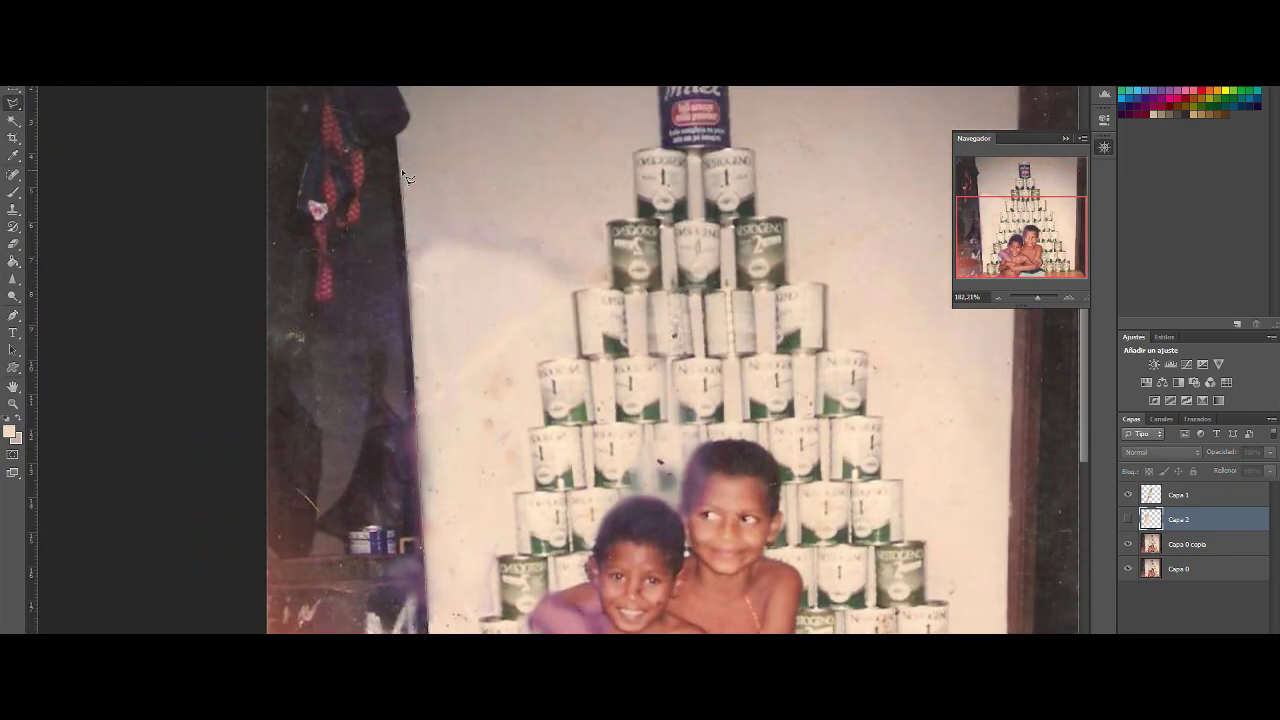
Outline the left strip with a polygonal lasso, paint it dark, and apply a Gaussian Blur
left_click(222, 290)
left_click(207, 598)
left_click(400, 512)
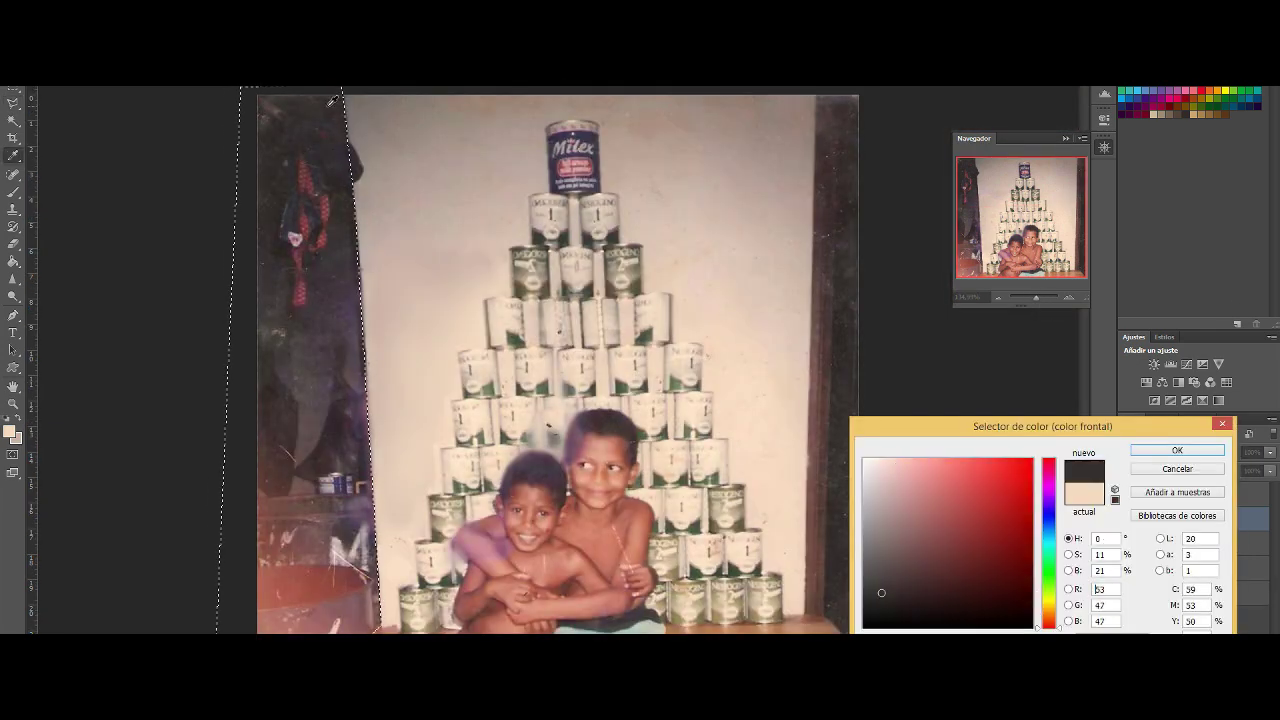
left_click_drag(328, 188, 206, 343)
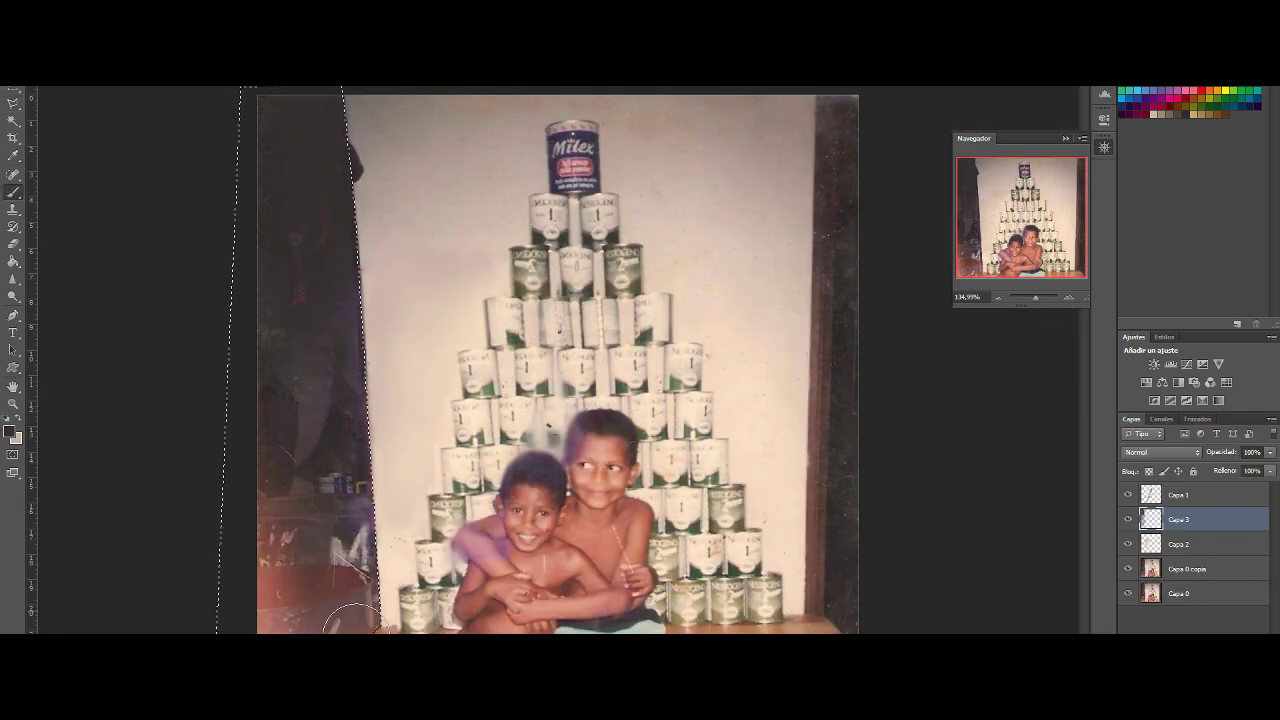
left_click_drag(300, 480, 337, 409)
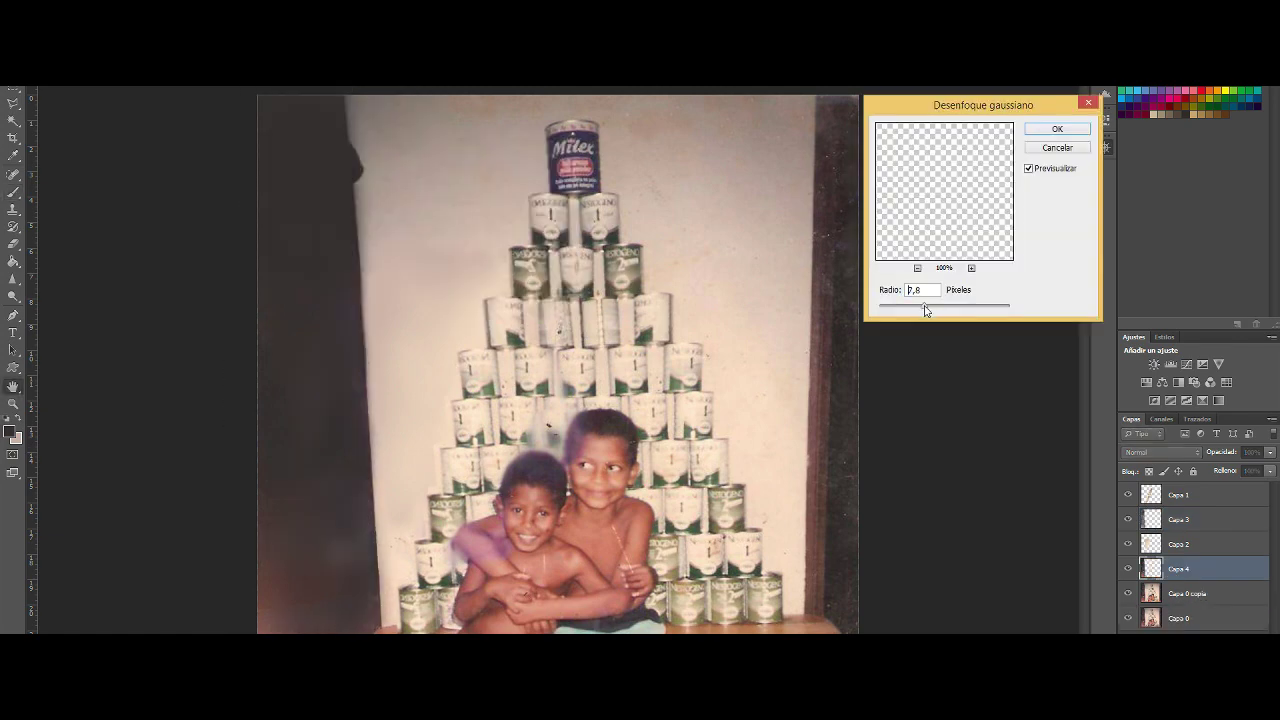
left_click(1069, 133)
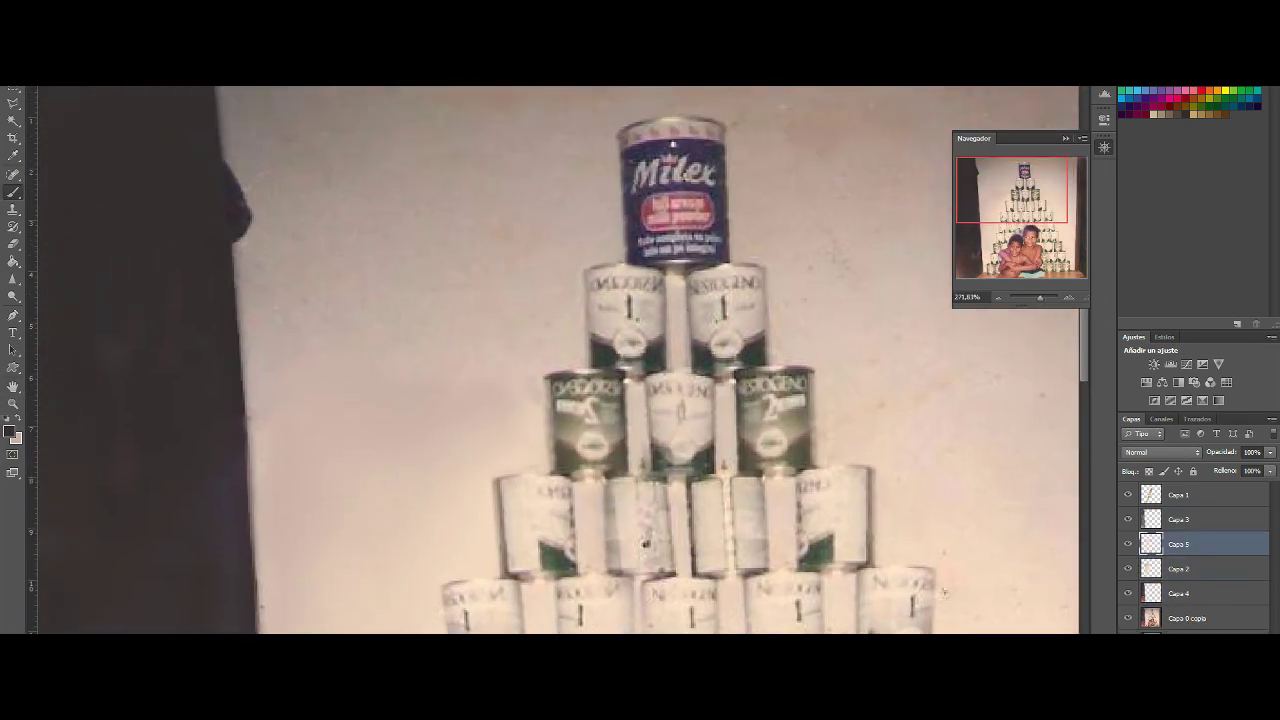
Pick a lighter grey and heal the light sliver along the dark edge on the duplicate photo layer
left_click(10, 430)
left_click(1174, 449)
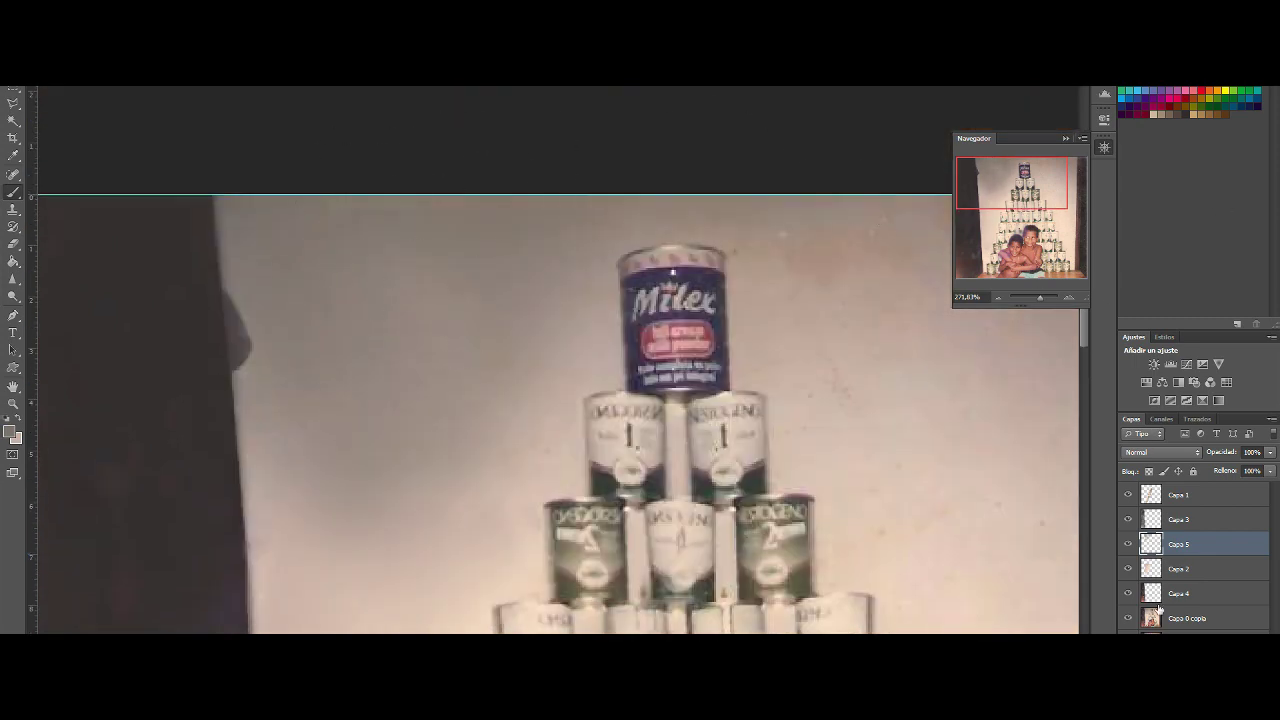
left_click(1187, 618)
left_click_drag(229, 283, 256, 239)
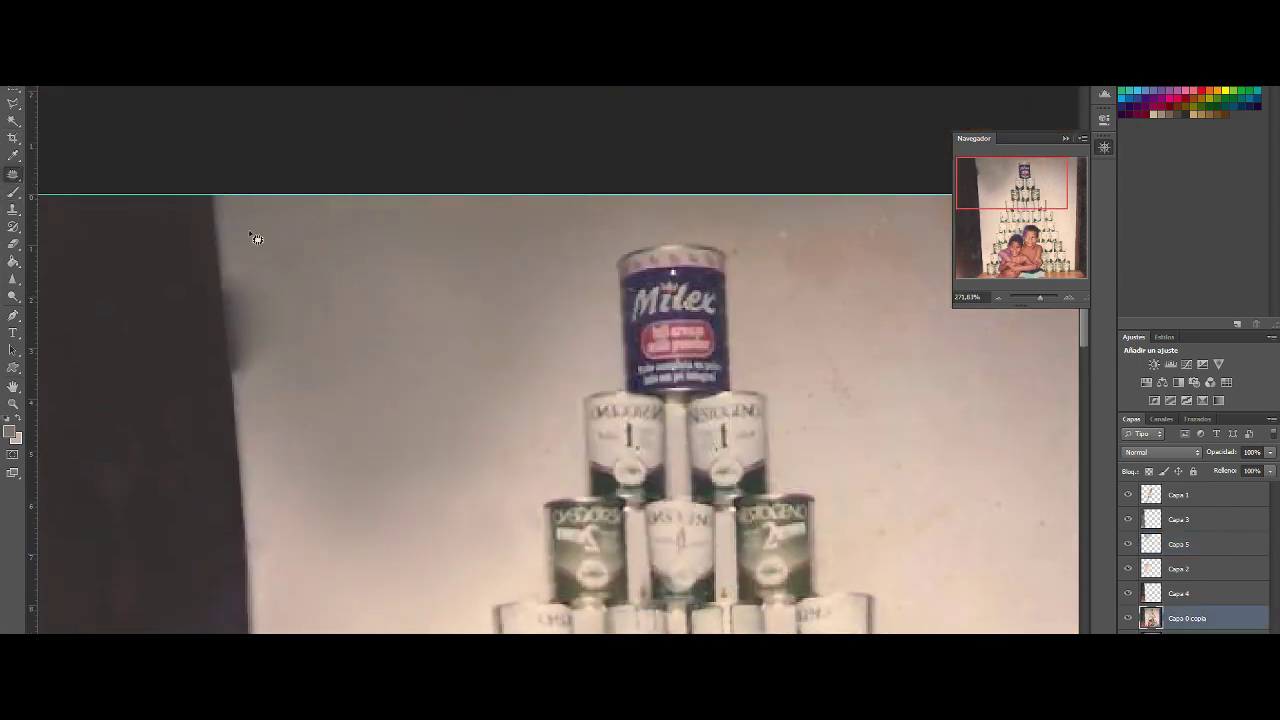
Deselect, return to the wall paint layer, and soften it with a Gaussian Blur
left_click(1180, 544)
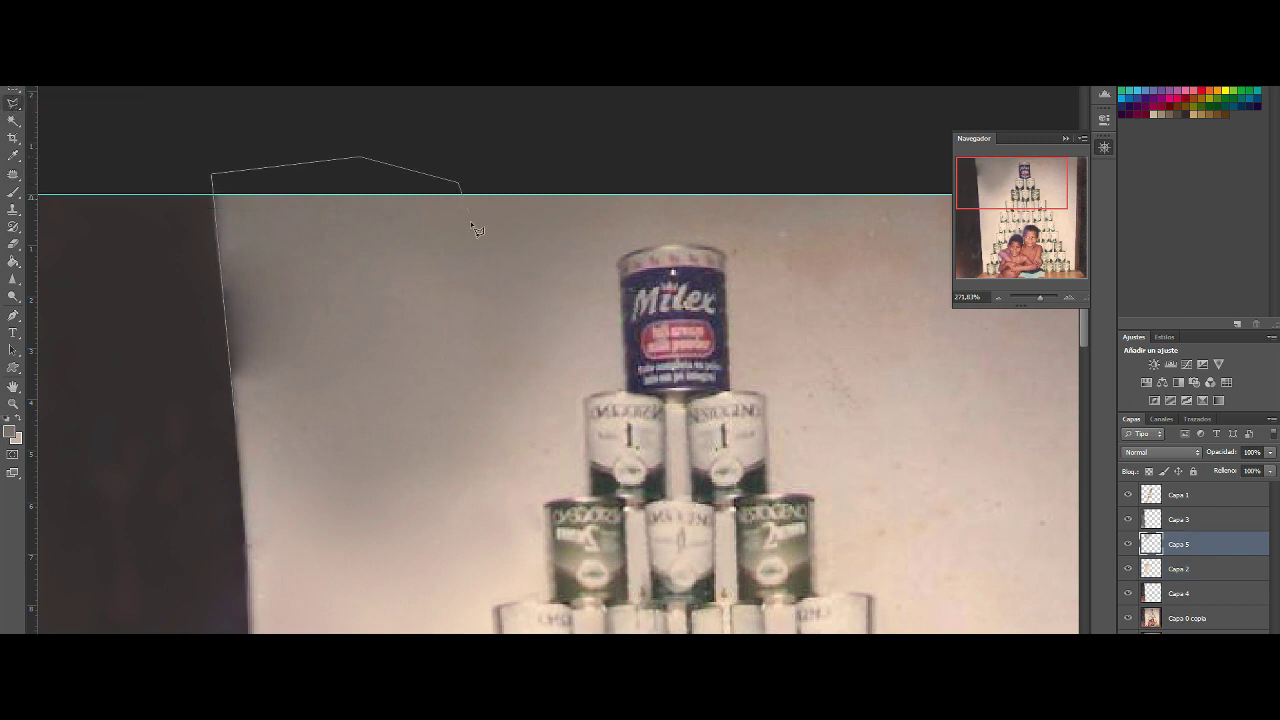
key("ctrl+d")
key("alt+bracketleft")
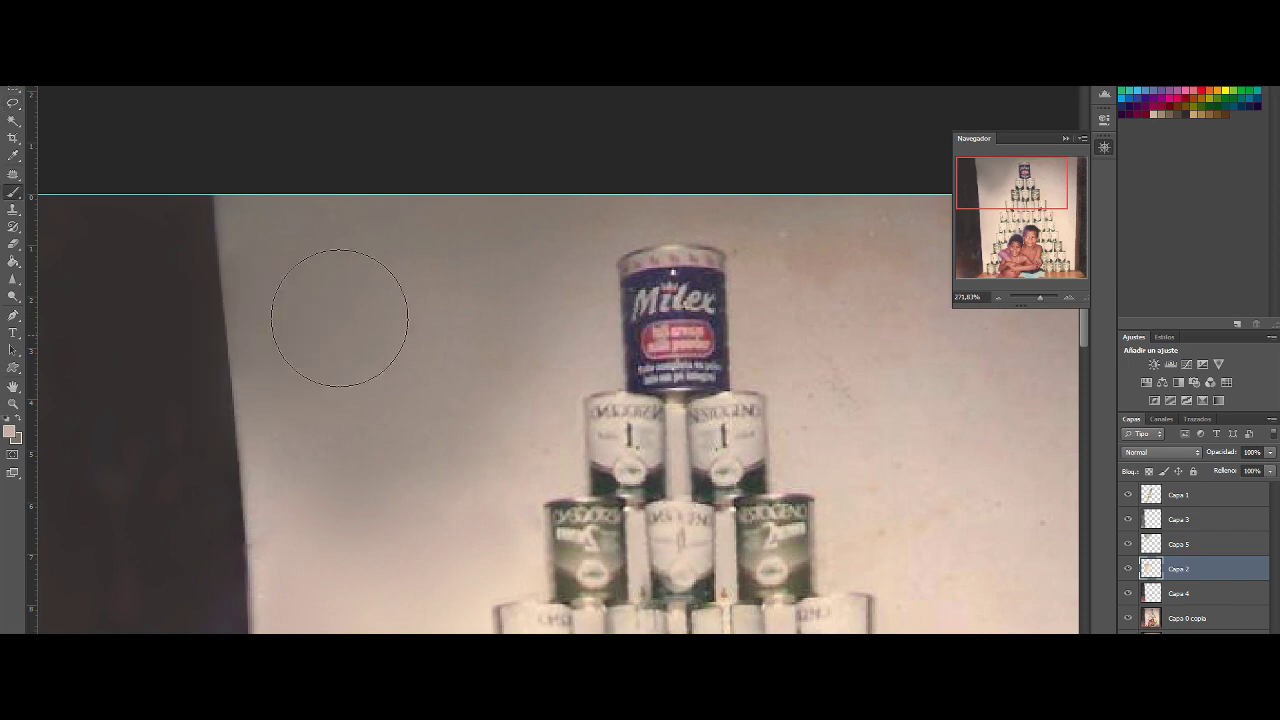
left_click_drag(1040, 297, 1035, 299)
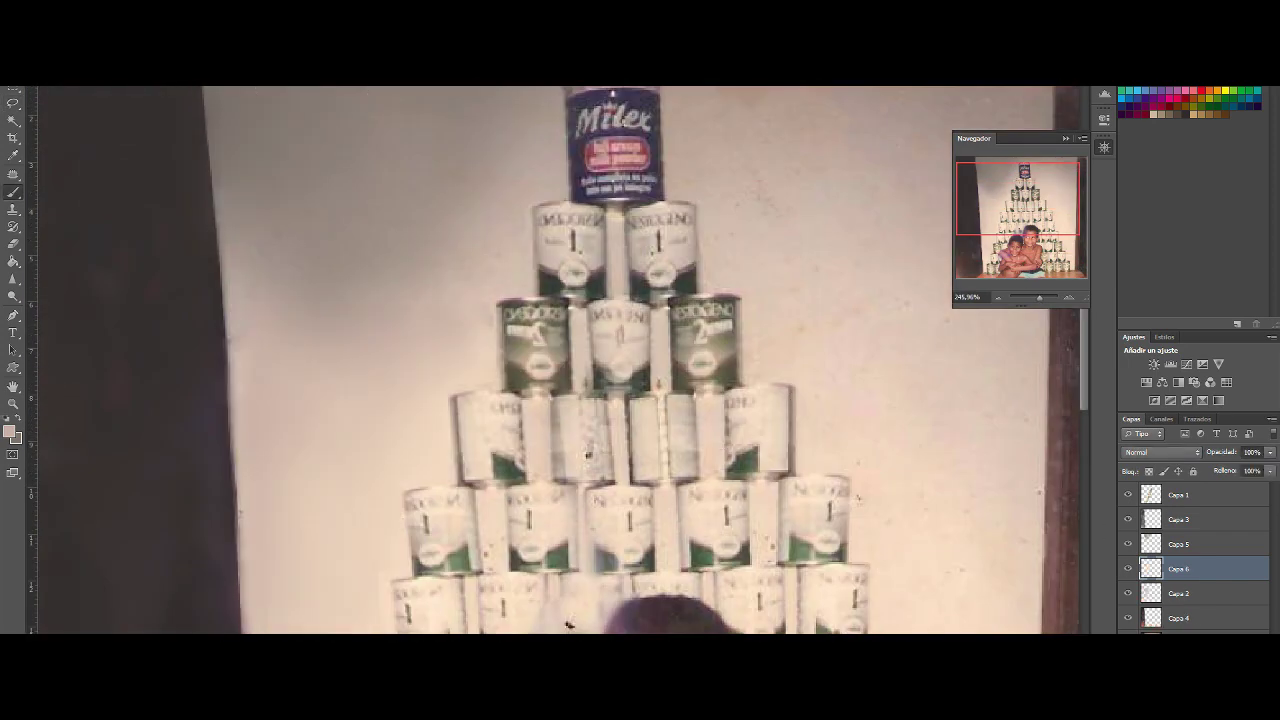
left_click_drag(1040, 297, 1036, 288)
left_click(500, 286)
key("Escape")
scroll(886, 625, "down", 2)
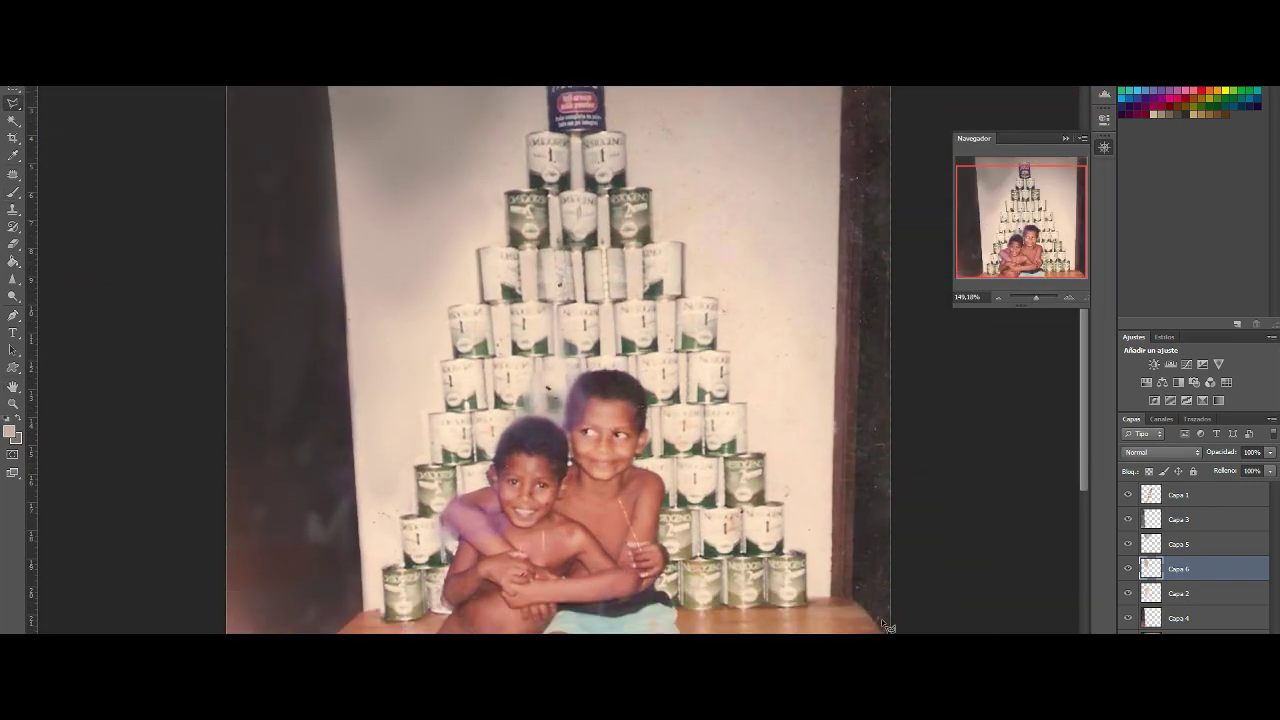
scroll(881, 376, "up", 5)
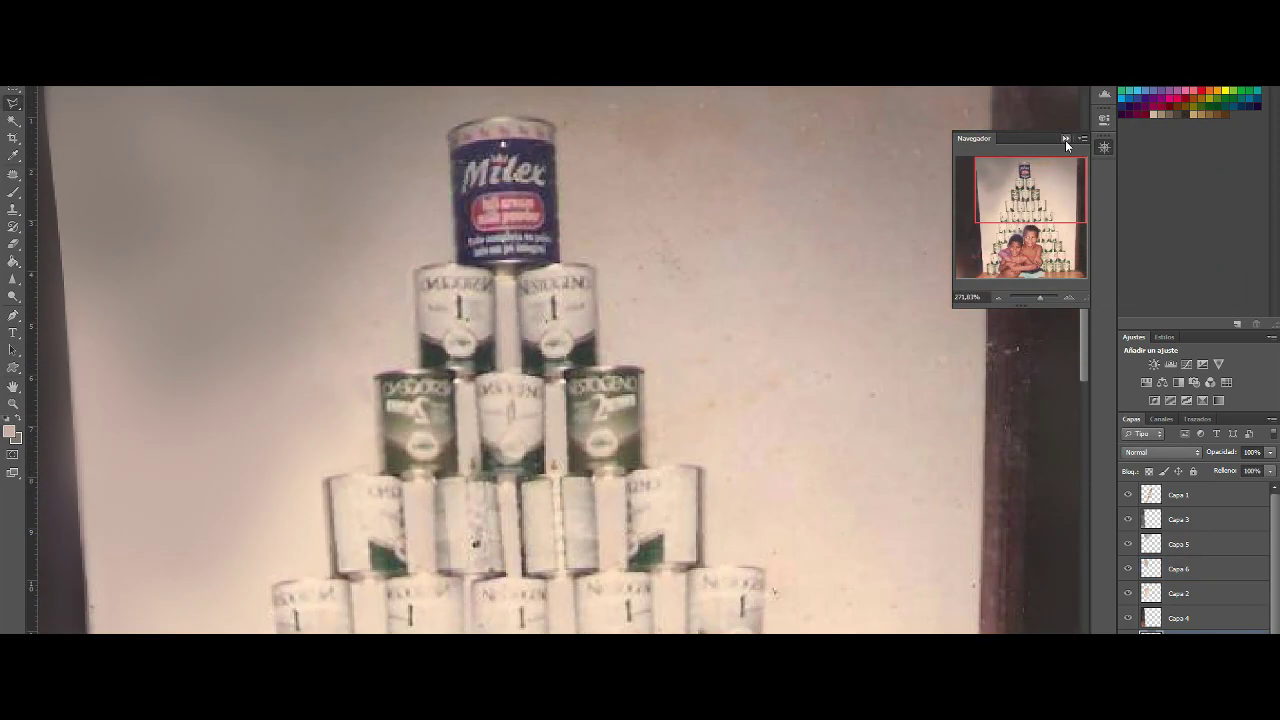
left_click(1065, 140)
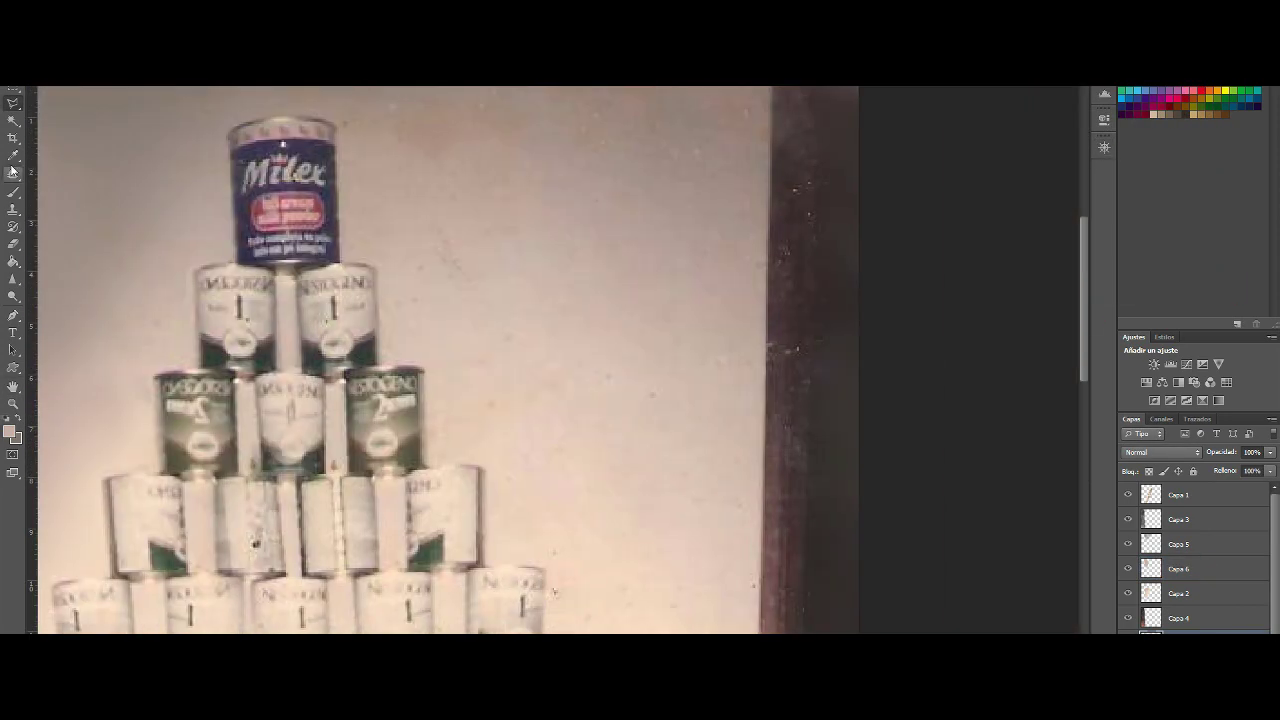
scroll(794, 256, "down", 5)
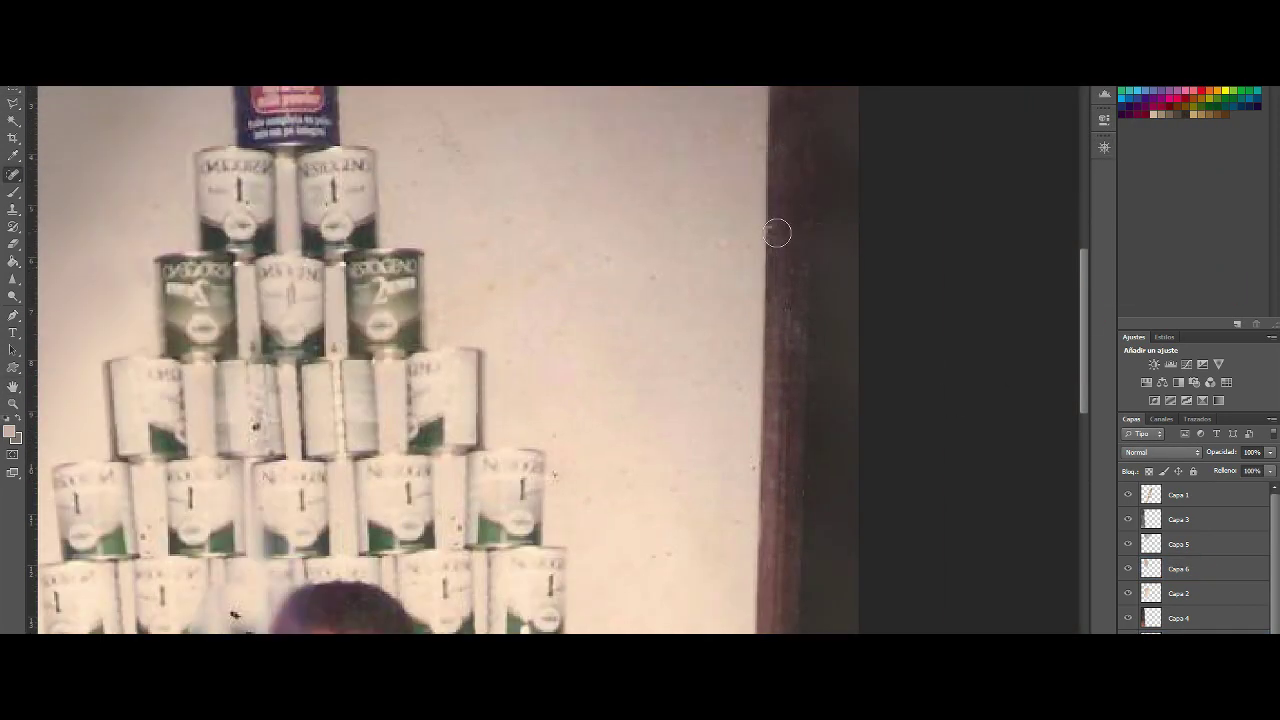
scroll(777, 233, "down", 5)
scroll(794, 183, "down", 6)
scroll(786, 271, "up", 1)
scroll(680, 429, "up", 3)
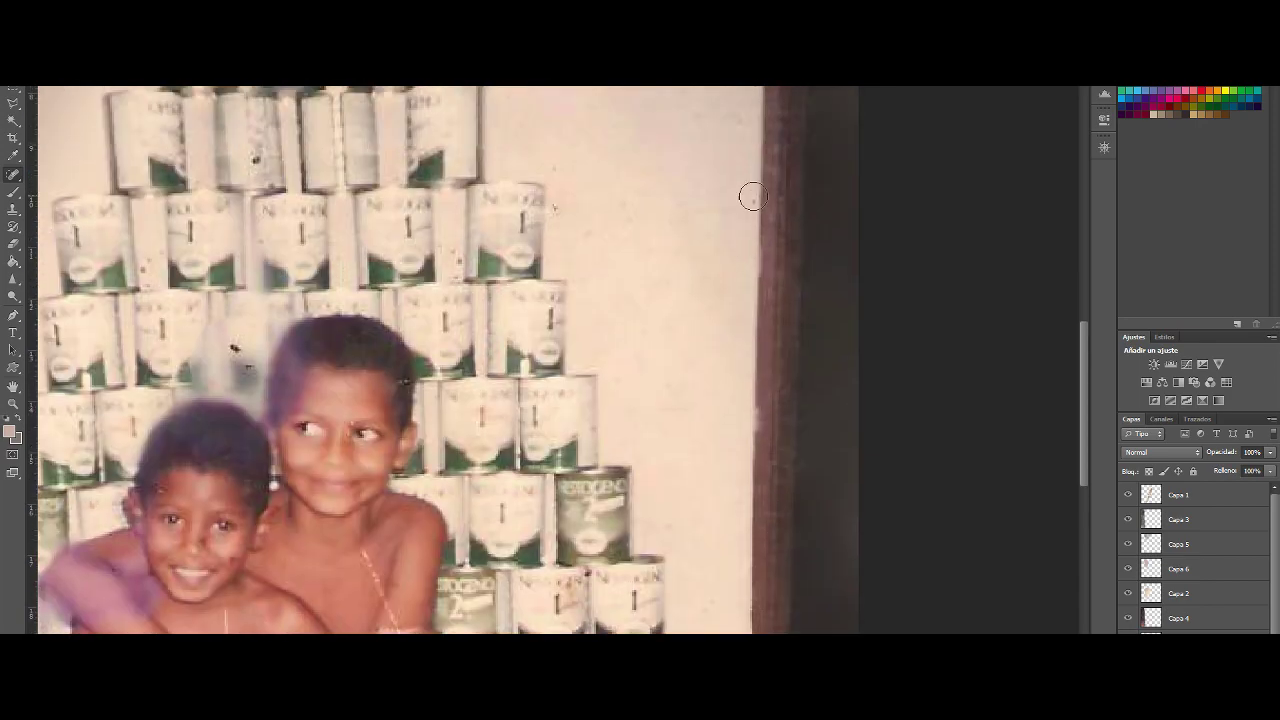
scroll(753, 197, "up", 5)
scroll(514, 211, "up", 5)
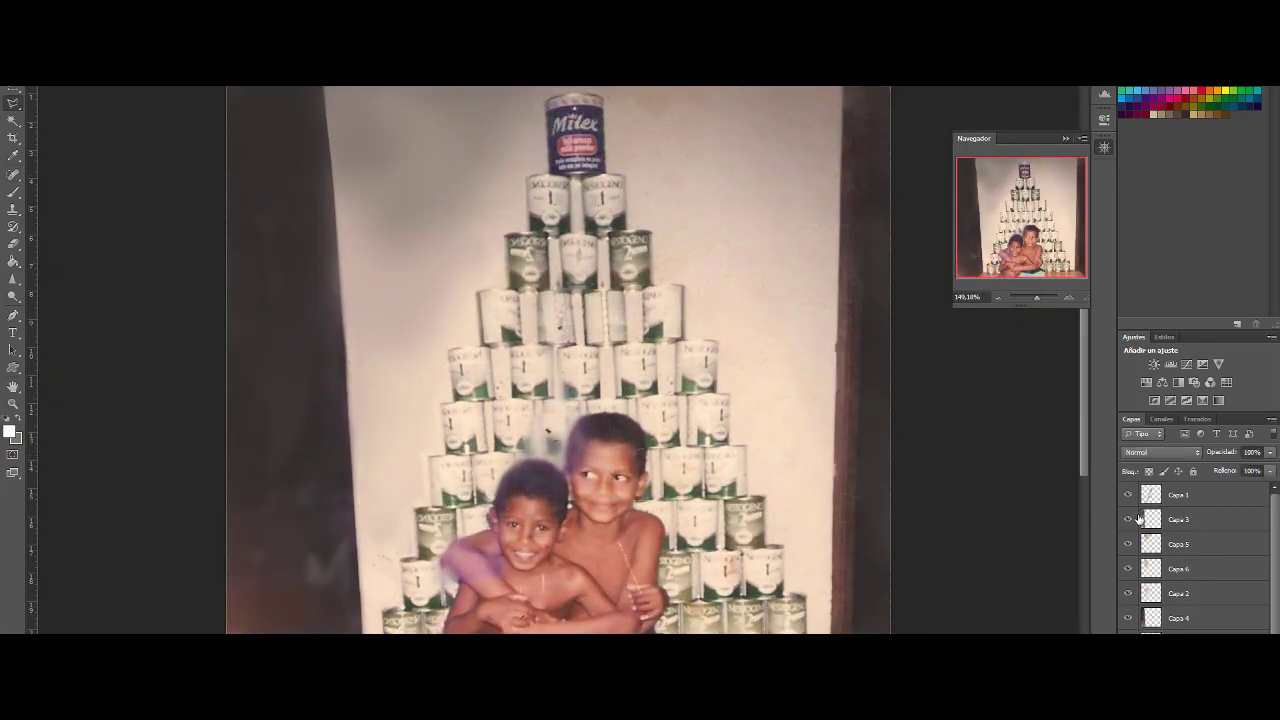
Paint pale beige with a soft brush over the lower-right cans and wall
left_click(9, 431)
left_click(705, 137)
key("Return")
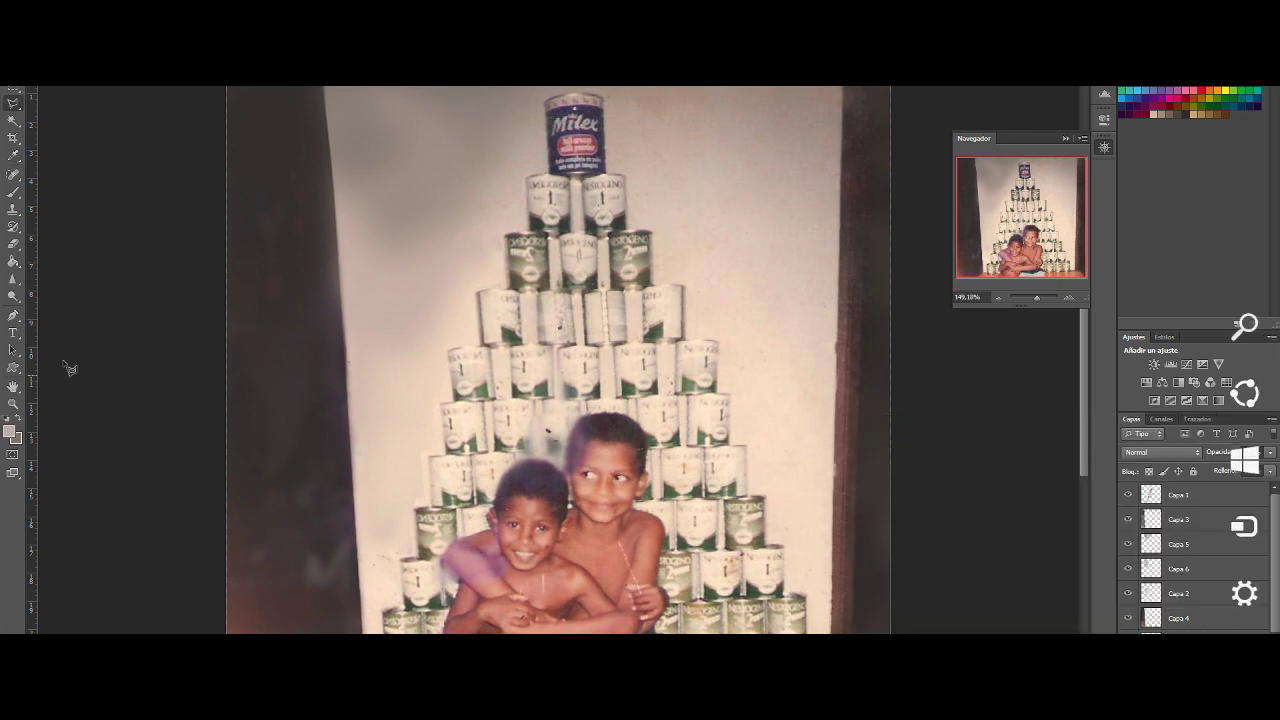
right_click(74, 139)
key("Return")
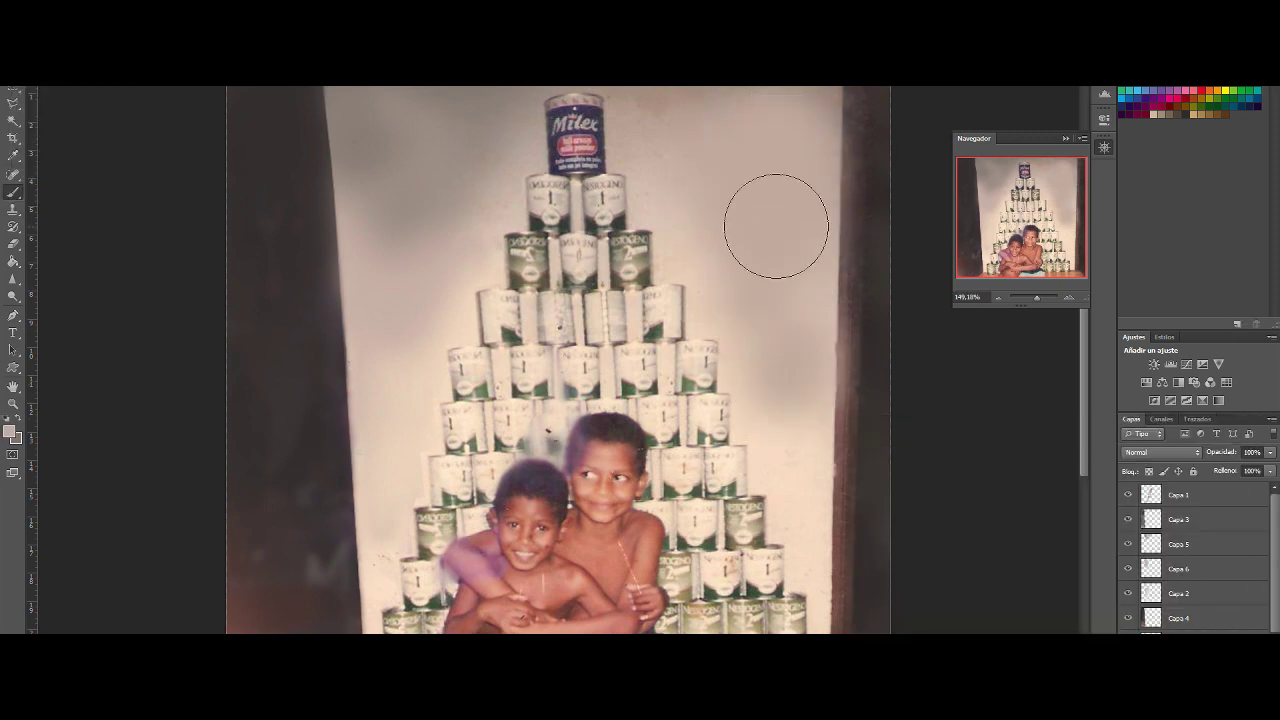
left_click_drag(810, 570, 790, 440)
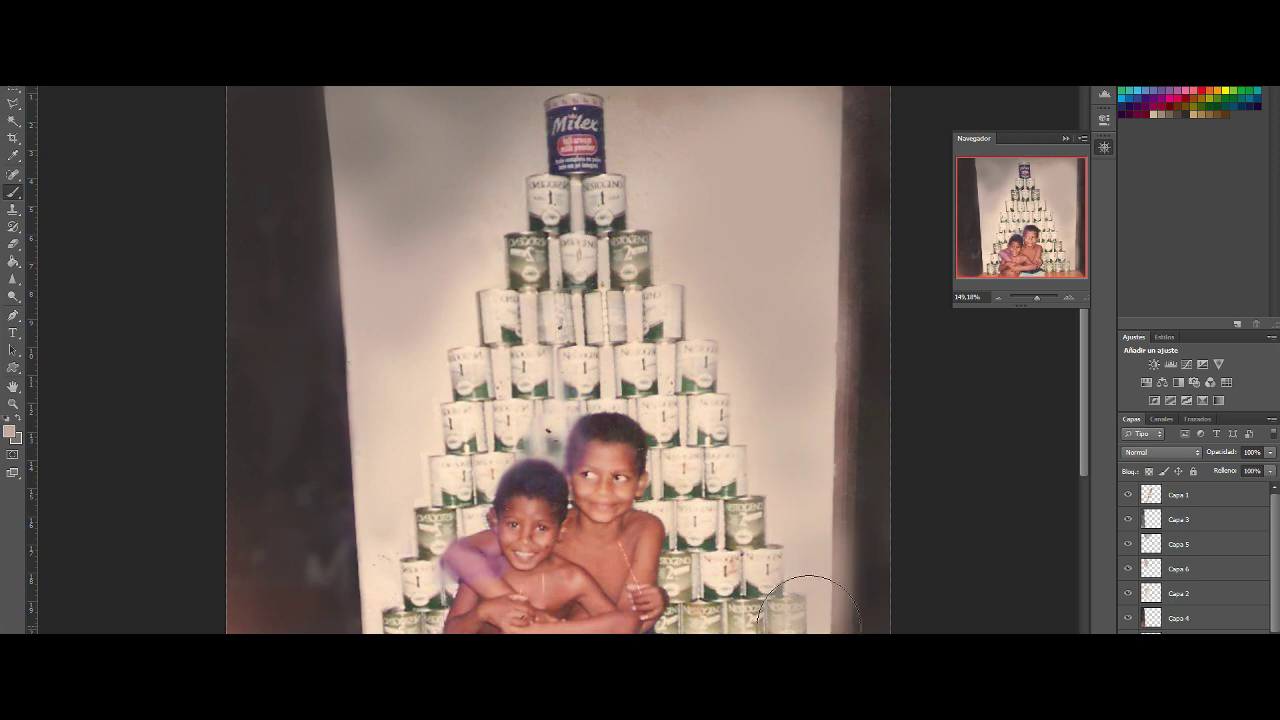
left_click(9, 431)
left_click(1197, 451)
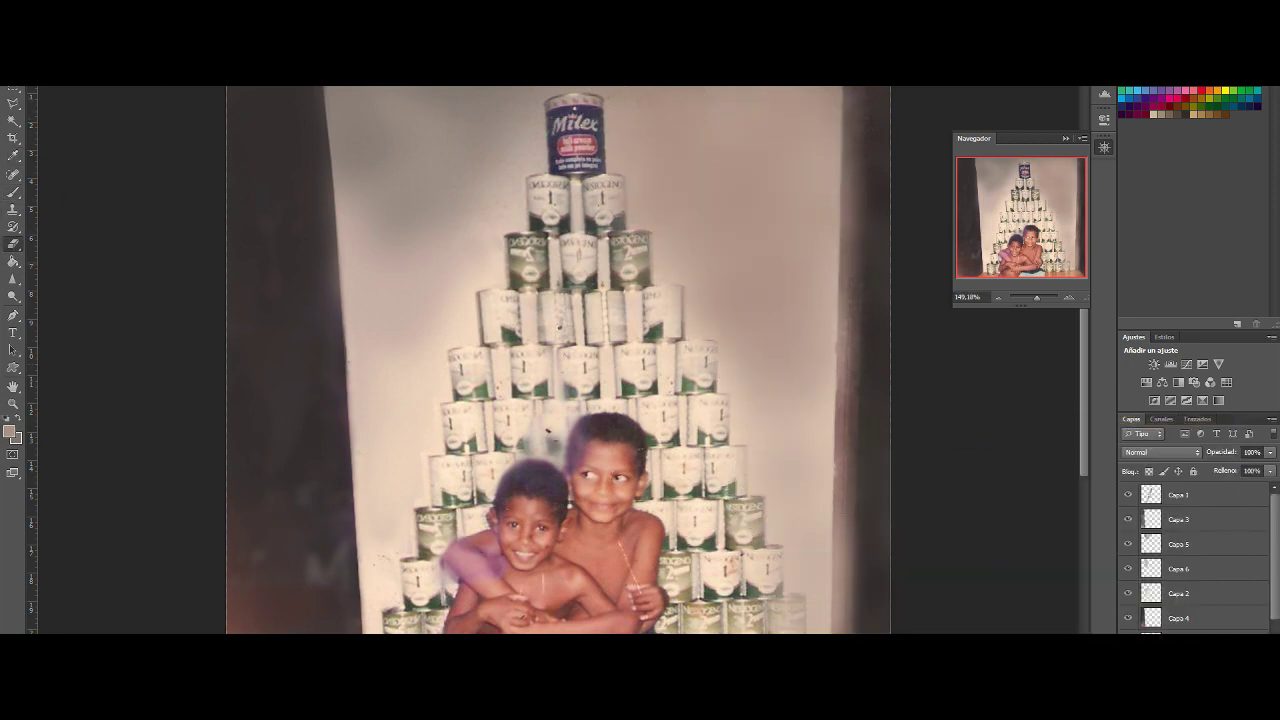
Blur the painted tone with Gaussian Blur and start a polygonal lasso selection at the right edge
left_click(450, 200)
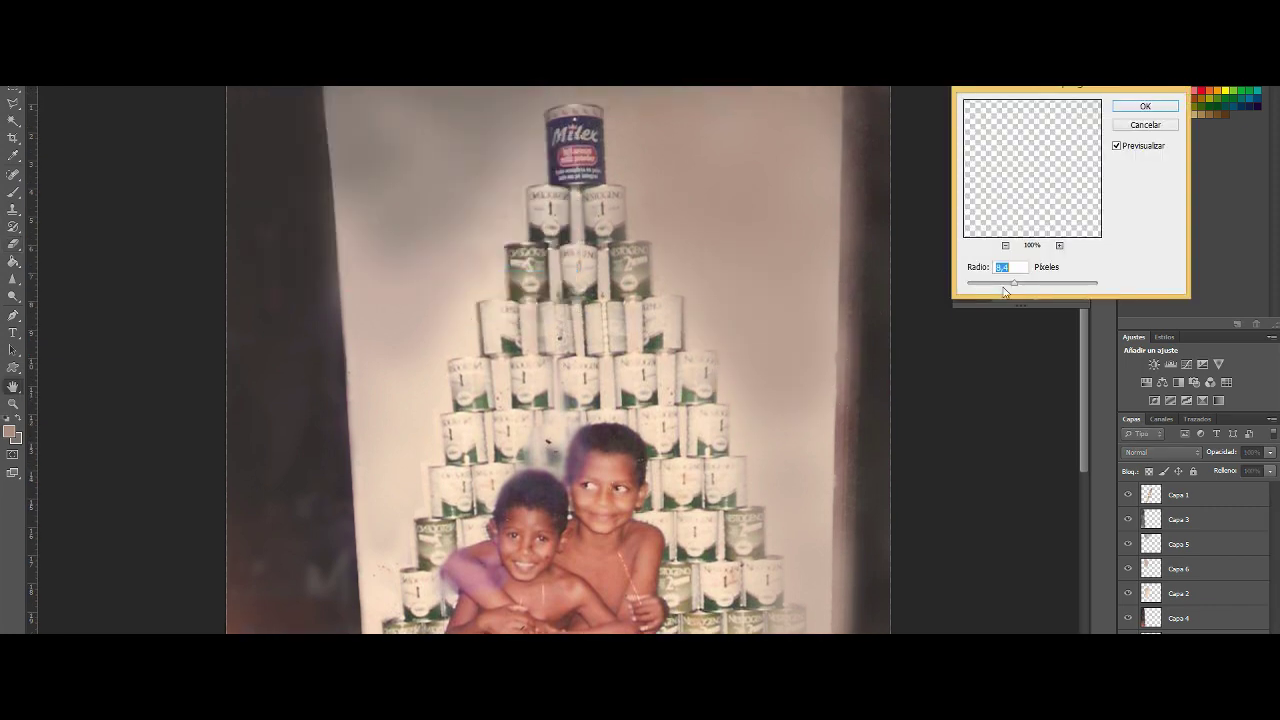
left_click(1146, 106)
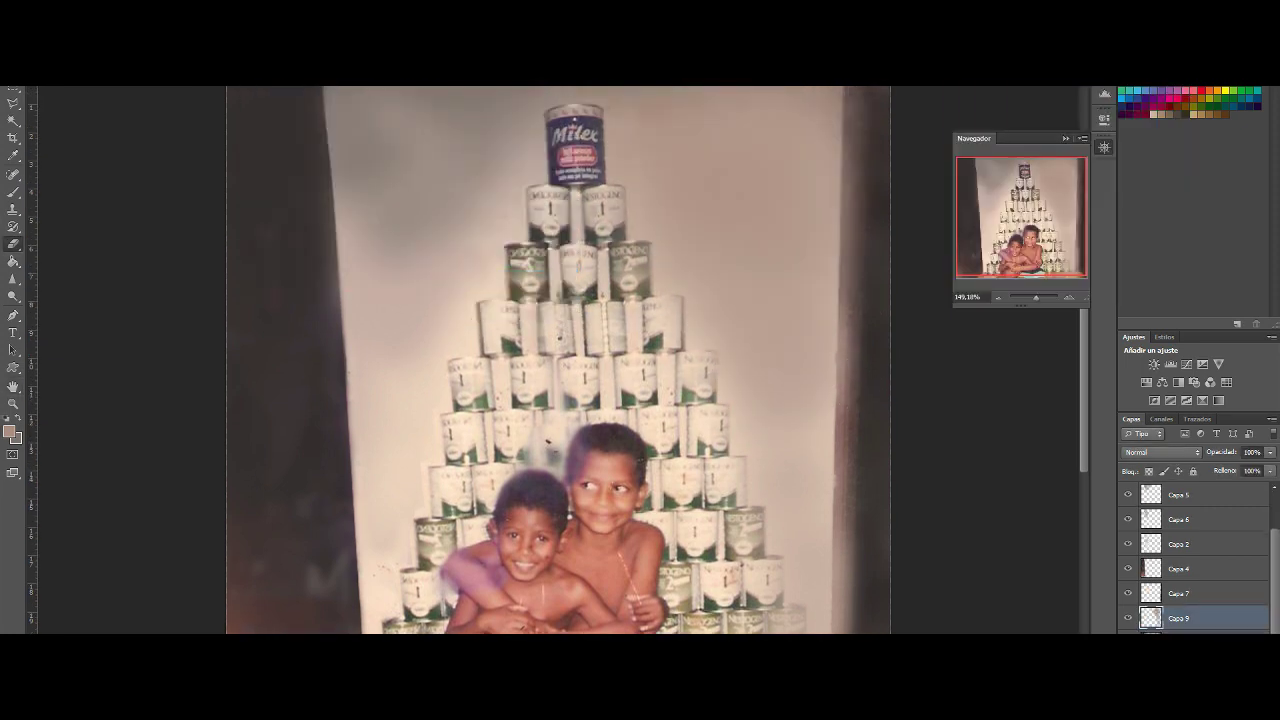
left_click(922, 159)
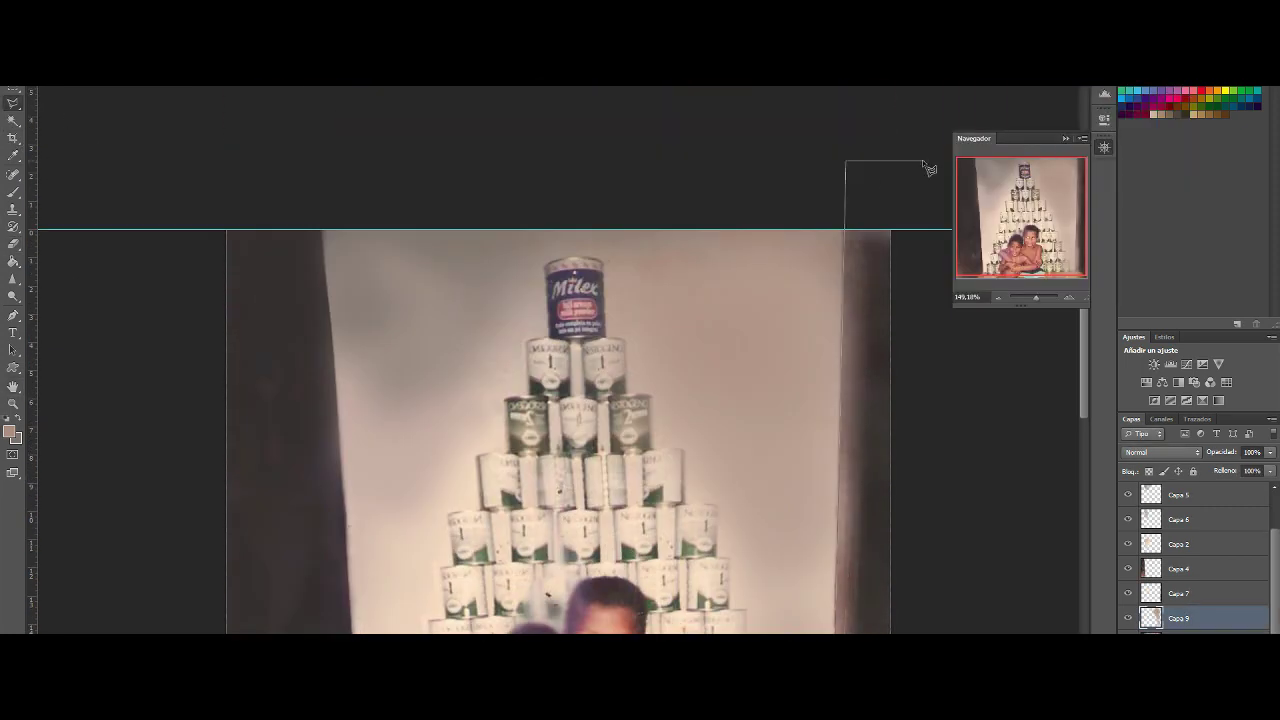
left_click(986, 580)
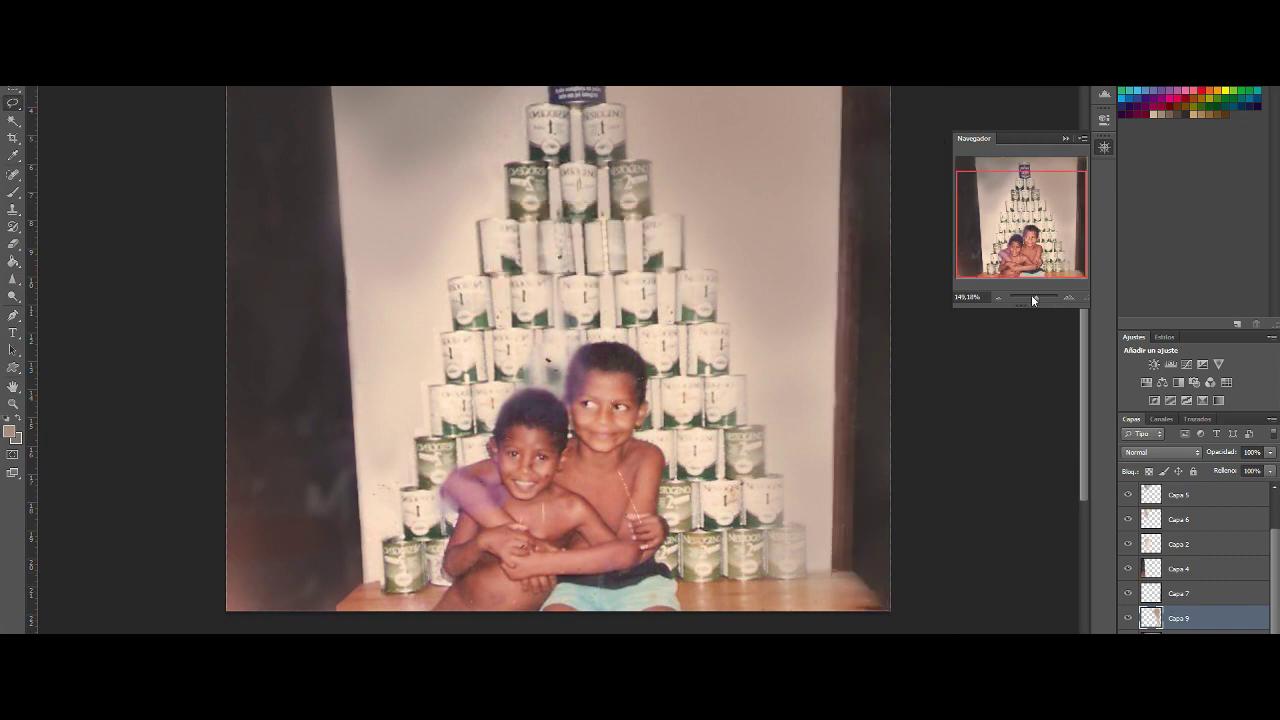
left_click_drag(1036, 298, 1038, 298)
key("e")
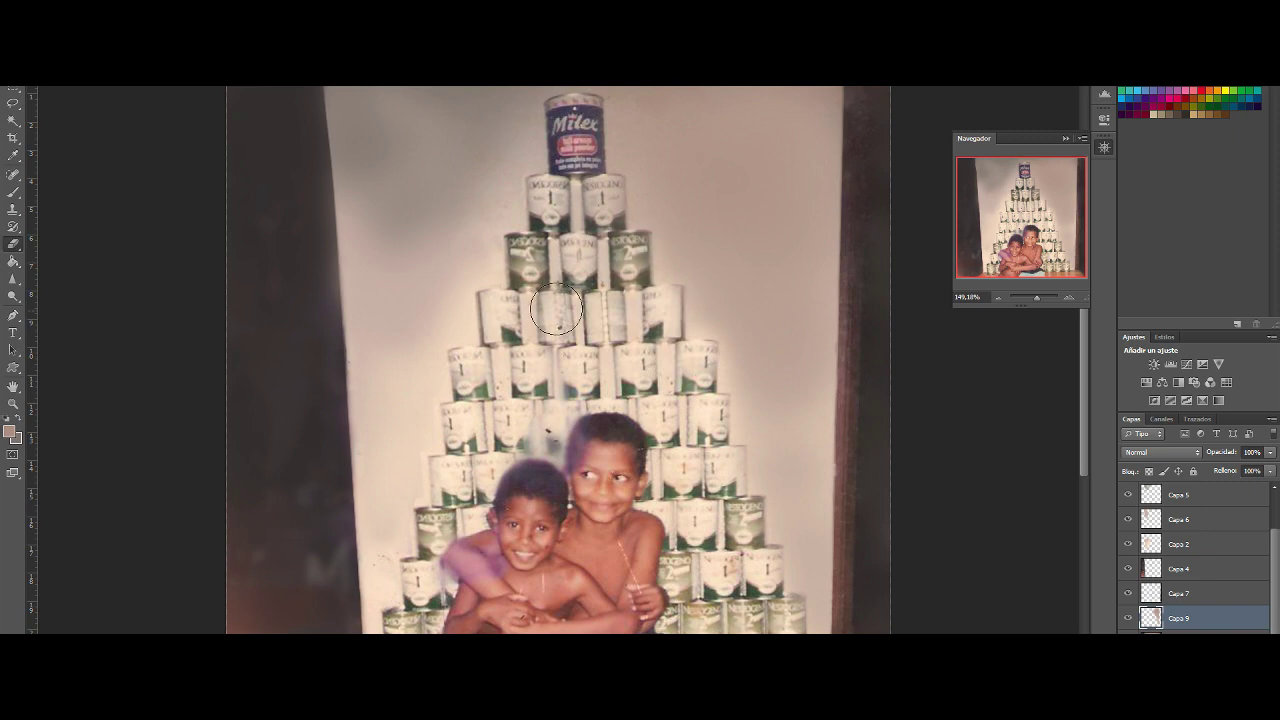
Hide the Capa 6 layer and make Capa 2 the working layer
left_click(1180, 519)
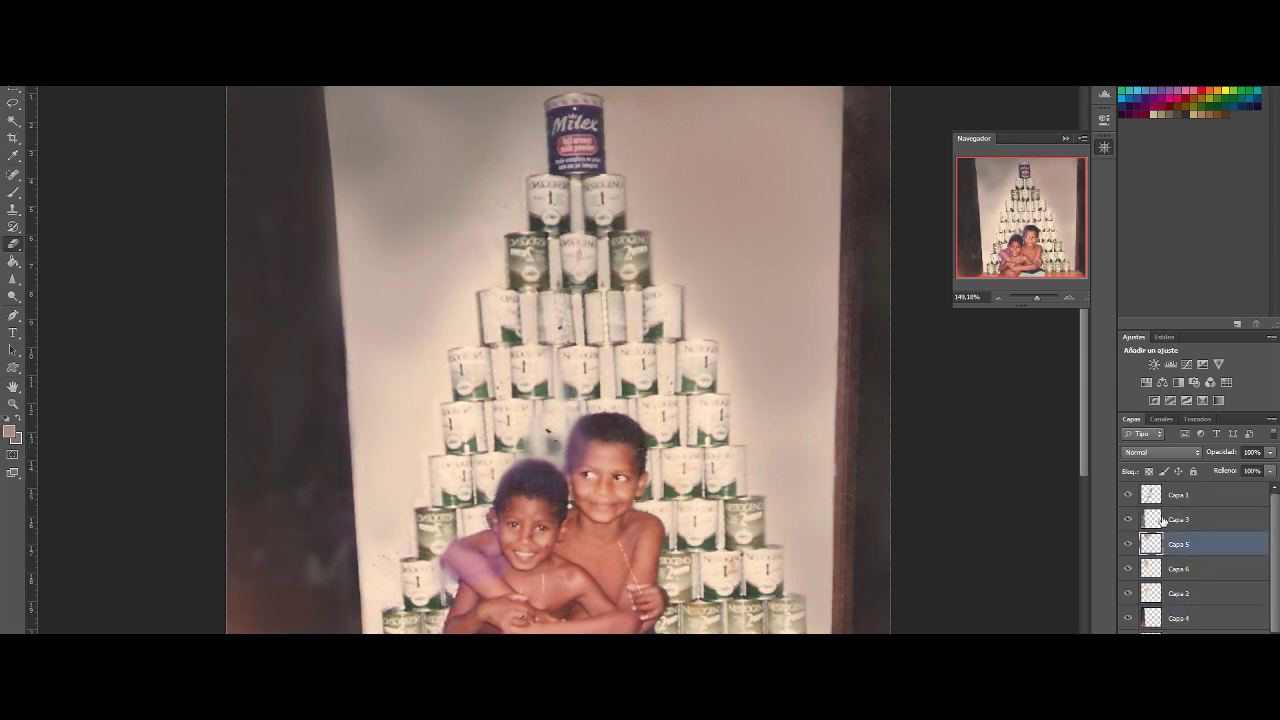
left_click(1128, 520)
left_click(1128, 520)
left_click(1180, 544)
left_click(10, 431)
key("Escape")
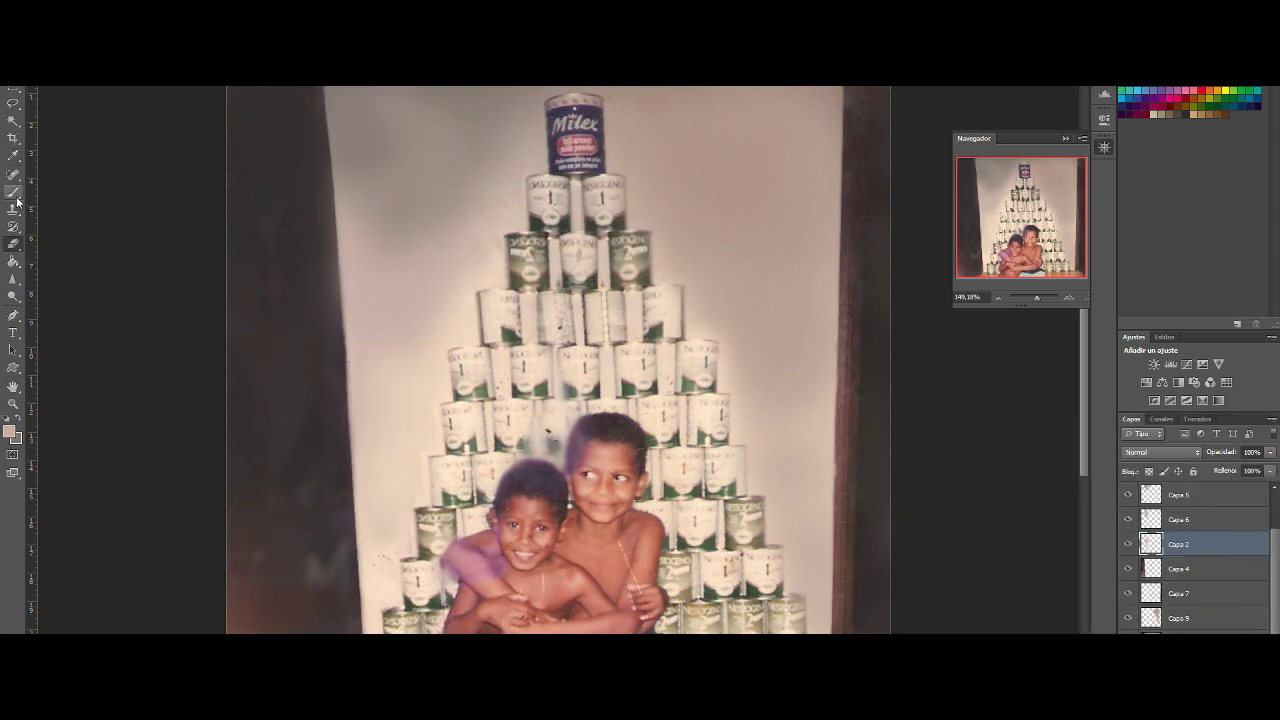
key("ctrl+z")
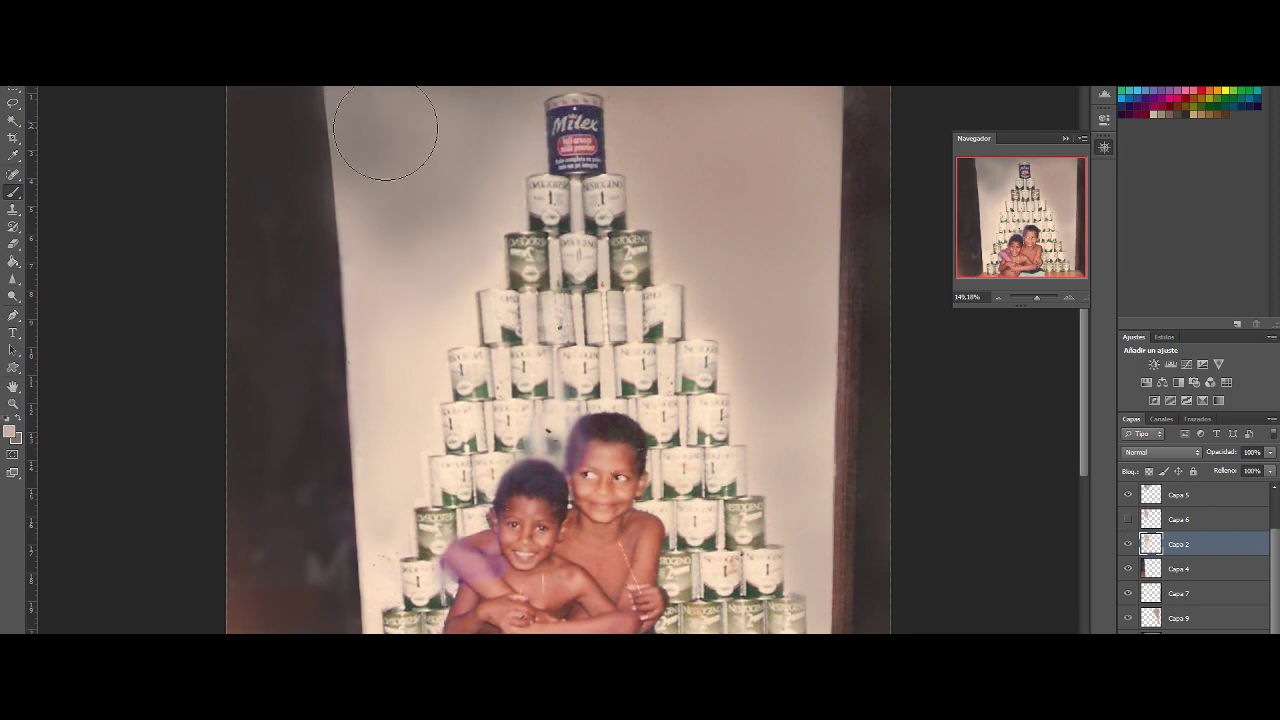
Add new layer Capa 10 and paint over the upper-left wall
key("ctrl+shift+alt+n")
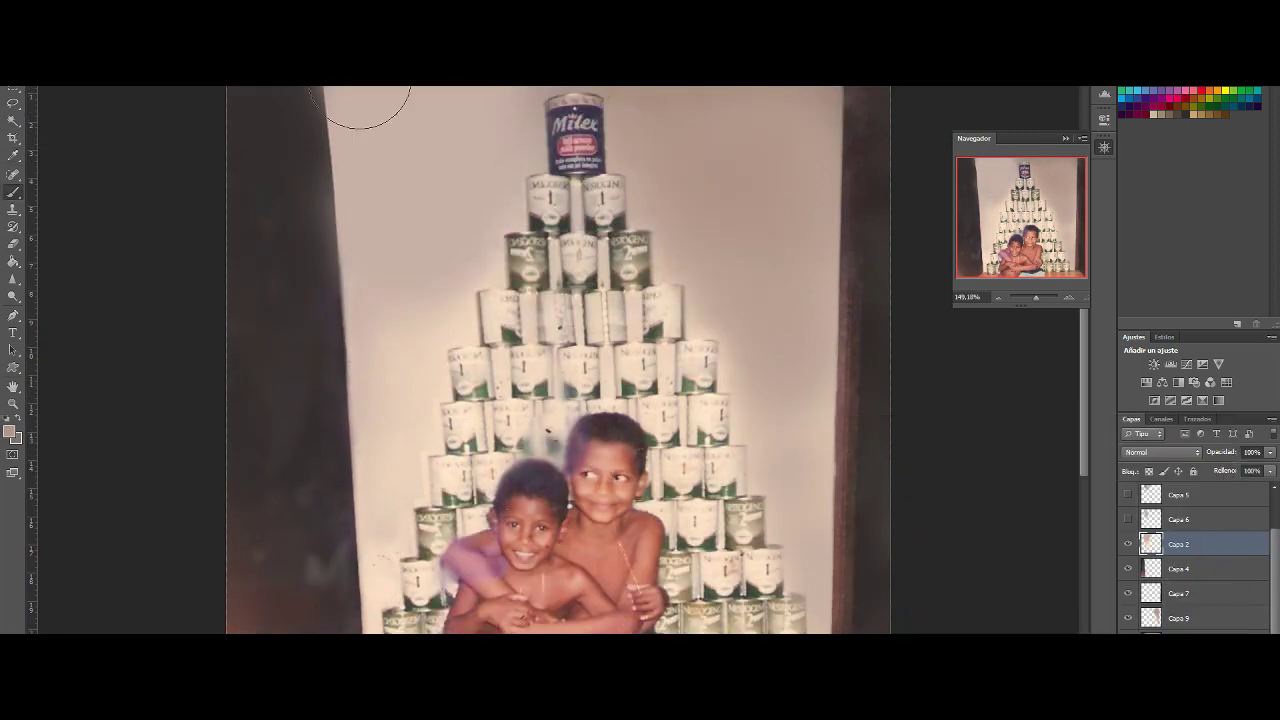
scroll(728, 206, "up", 2)
scroll(520, 100, "down", 3)
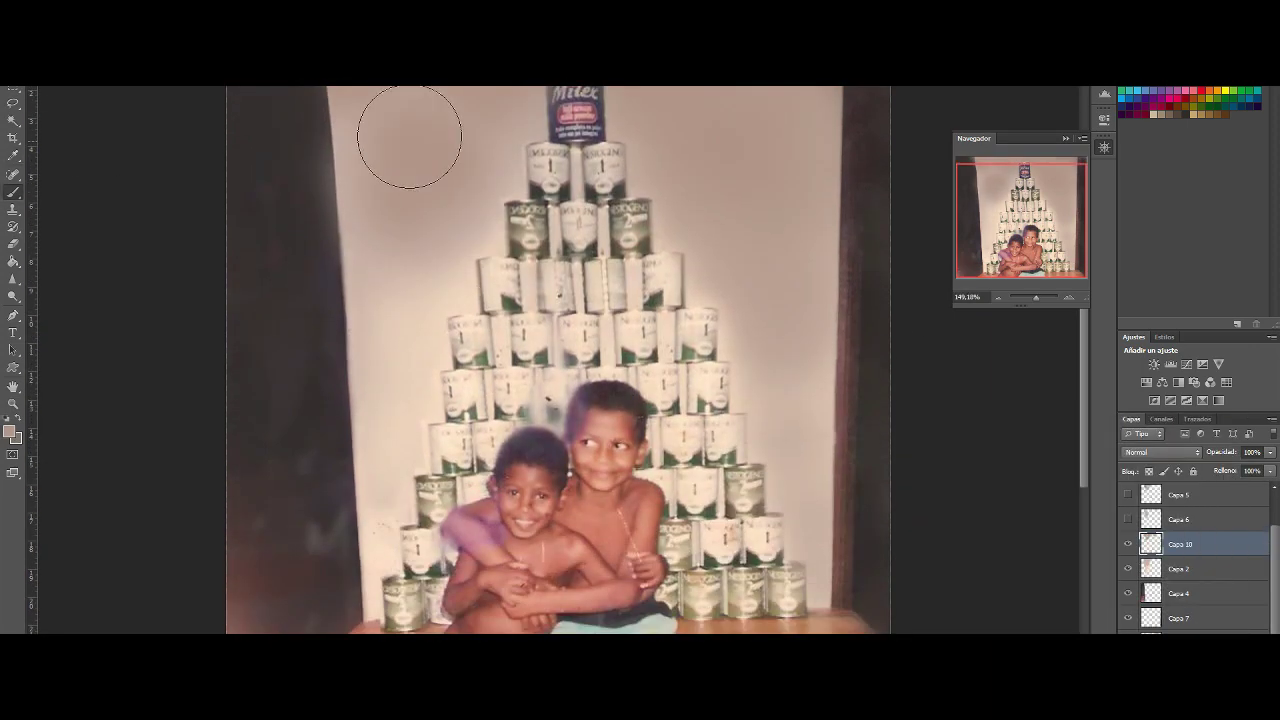
left_click_drag(387, 306, 428, 304)
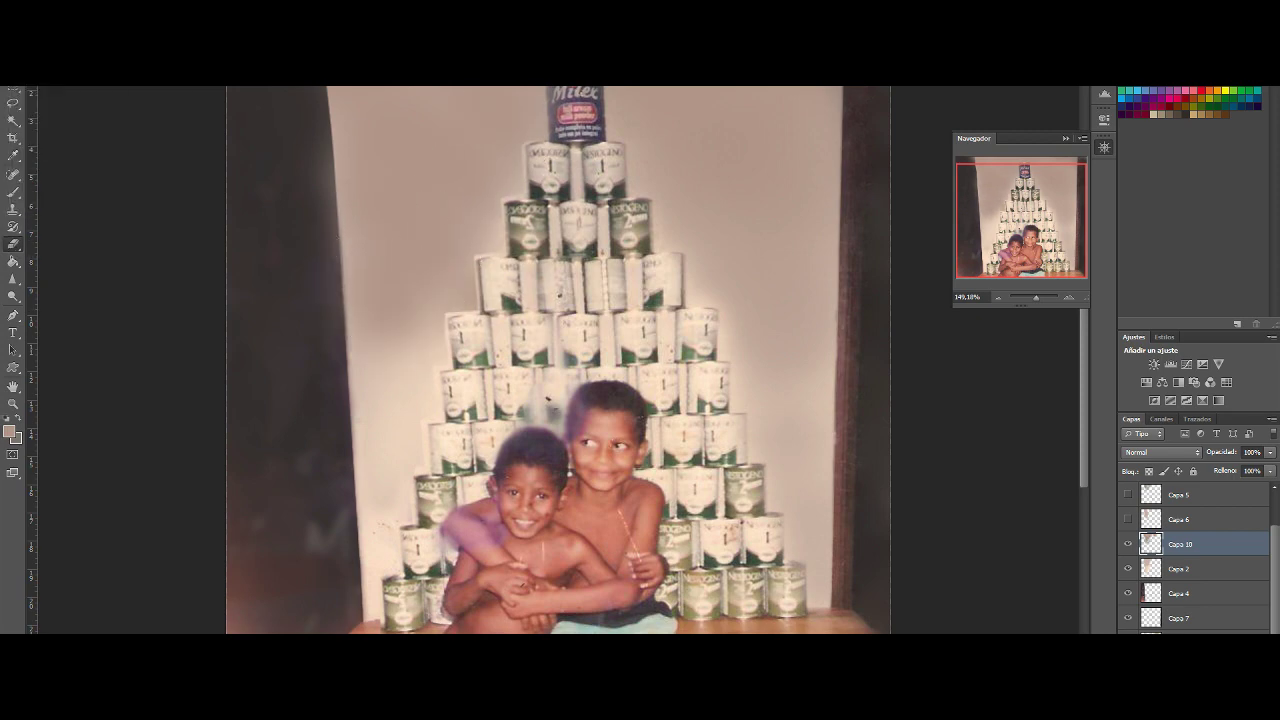
scroll(543, 286, "up", 1)
left_click_drag(1037, 297, 1035, 302)
Close a polygonal lasso selection along the left wall, then deselect it
right_click(13, 102)
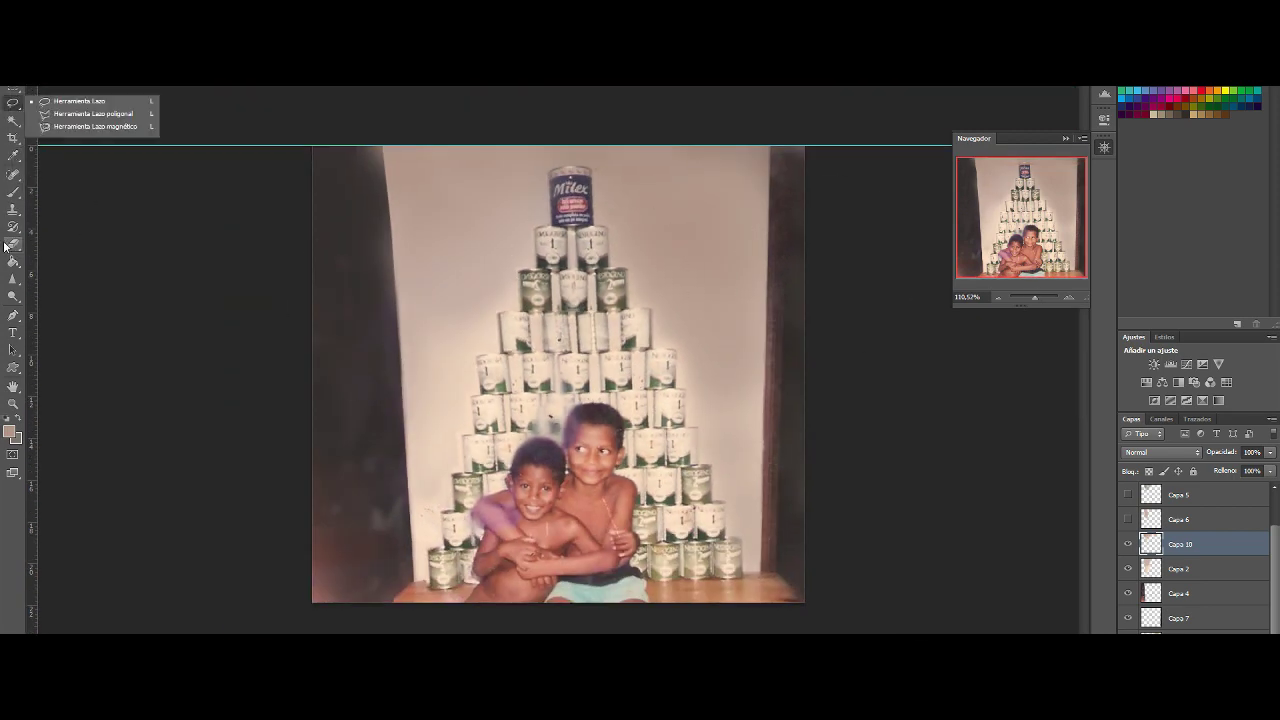
left_click(70, 116)
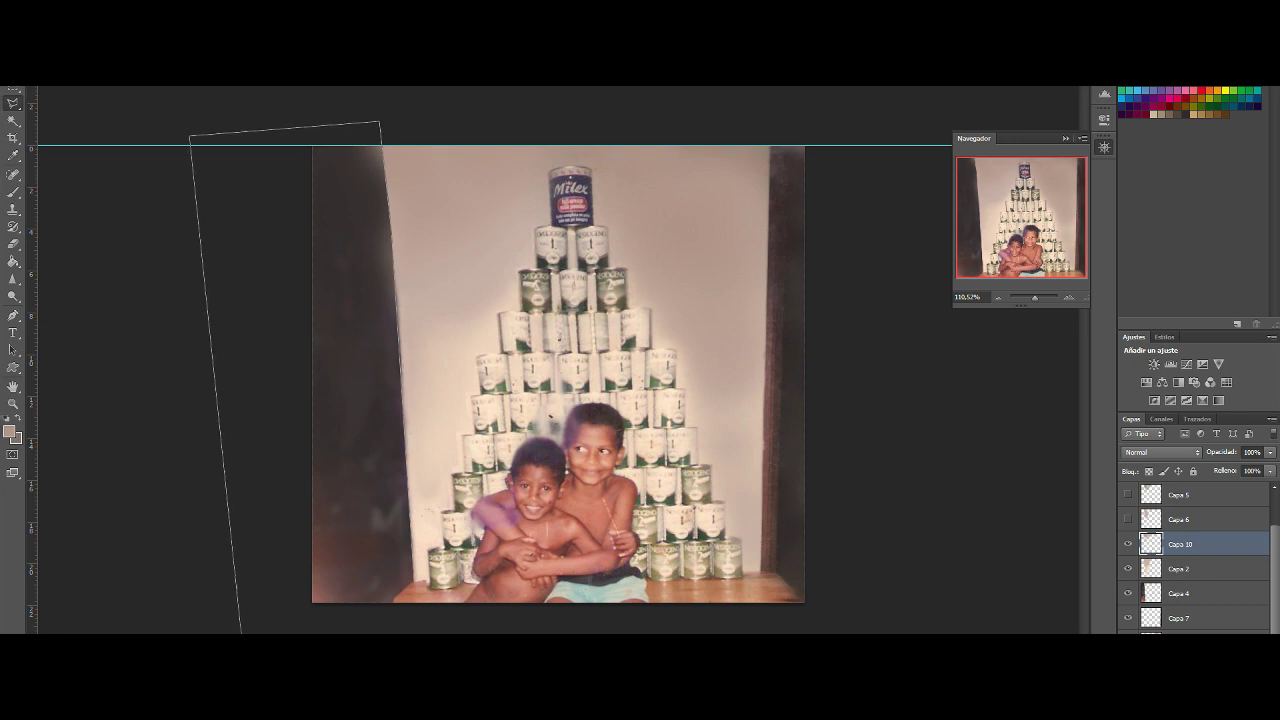
double_click(400, 612)
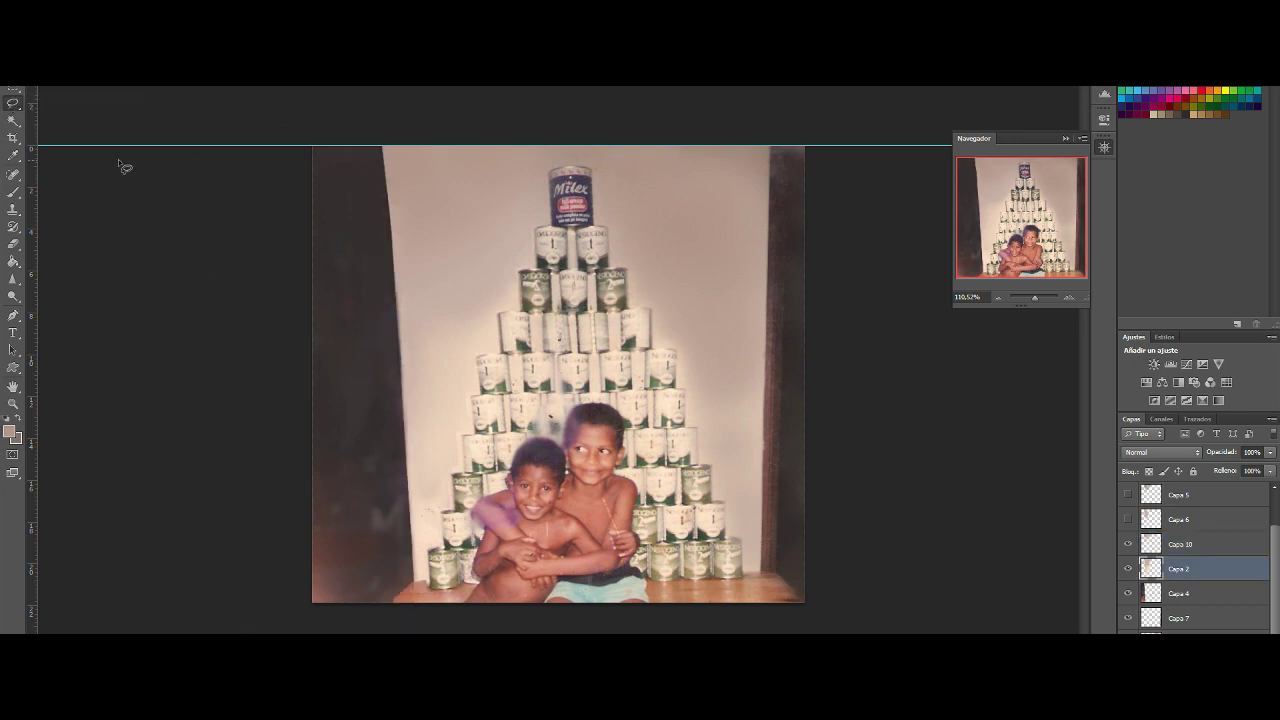
key("ctrl+d")
key("e")
Step through the layers from Capa 2 and Capa 10 down to Capa 1
scroll(384, 262, "up", 3)
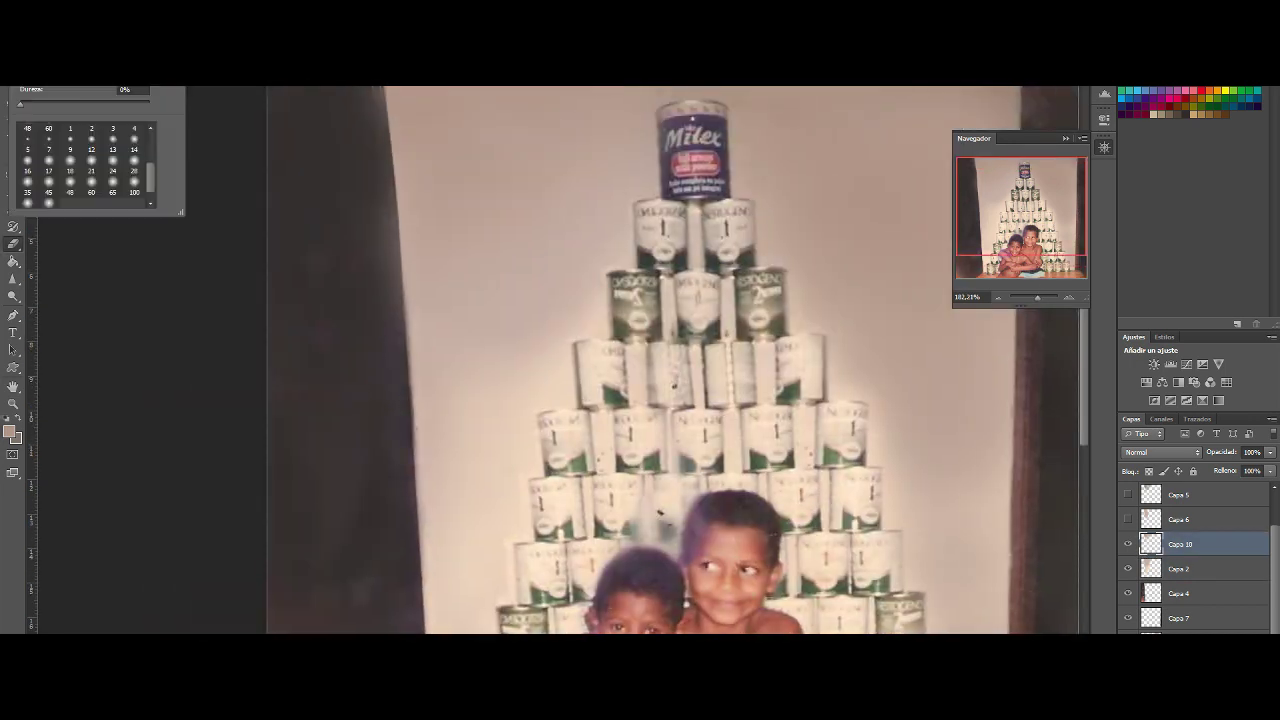
scroll(353, 111, "up", 1)
scroll(353, 111, "up", 1)
key("alt+bracketleft")
scroll(378, 342, "down", 4)
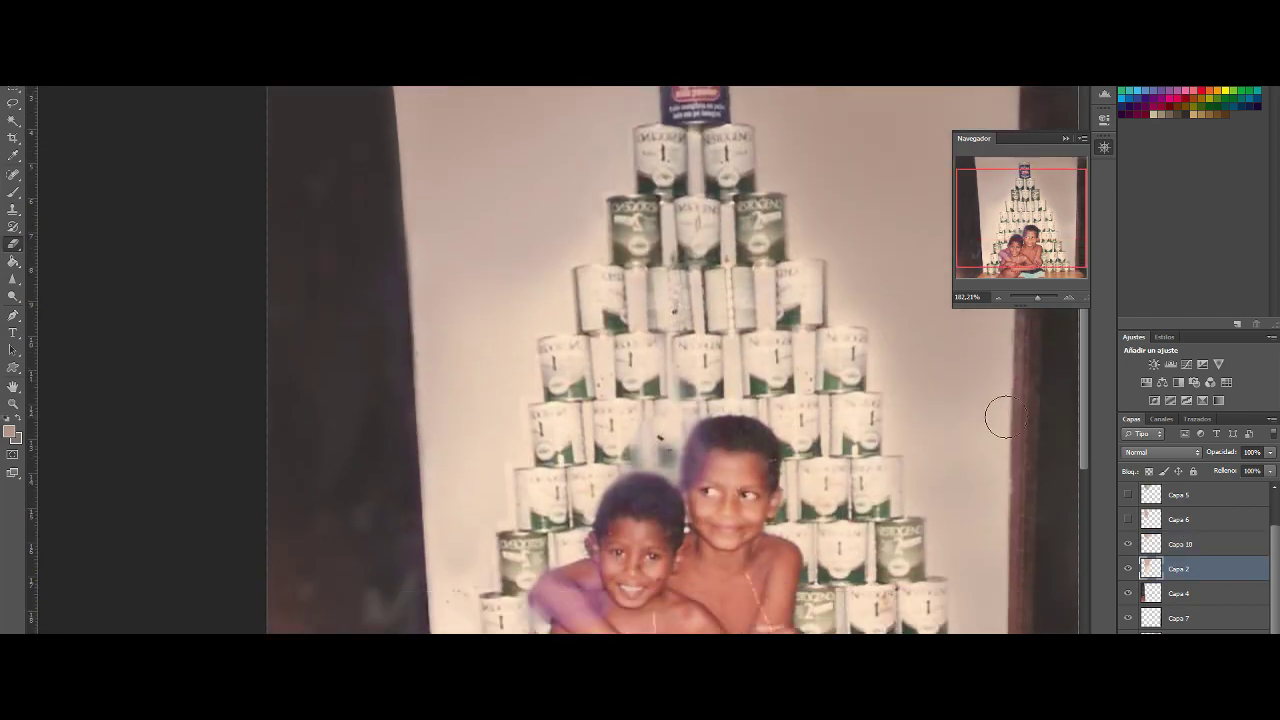
scroll(450, 380, "up", 2)
scroll(520, 400, "down", 1)
scroll(577, 478, "down", 4)
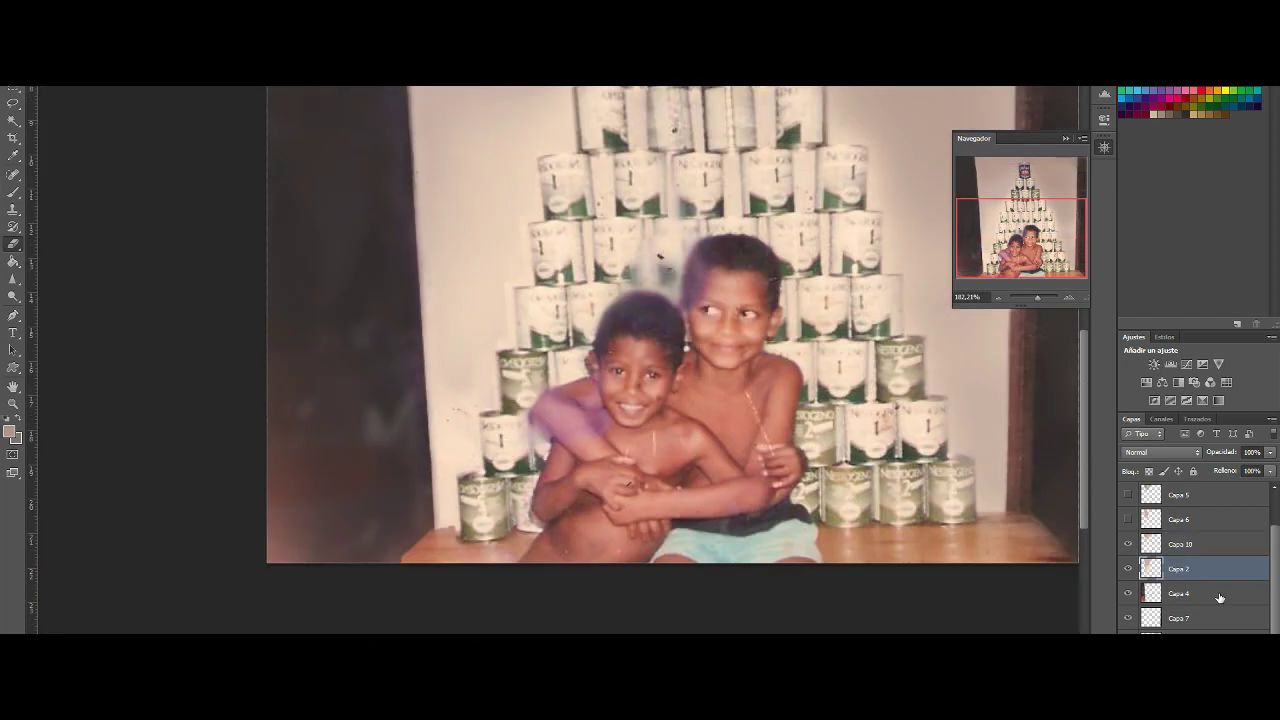
left_click(1180, 544)
scroll(680, 127, "up", 4)
scroll(642, 295, "down", 1)
scroll(519, 381, "down", 3)
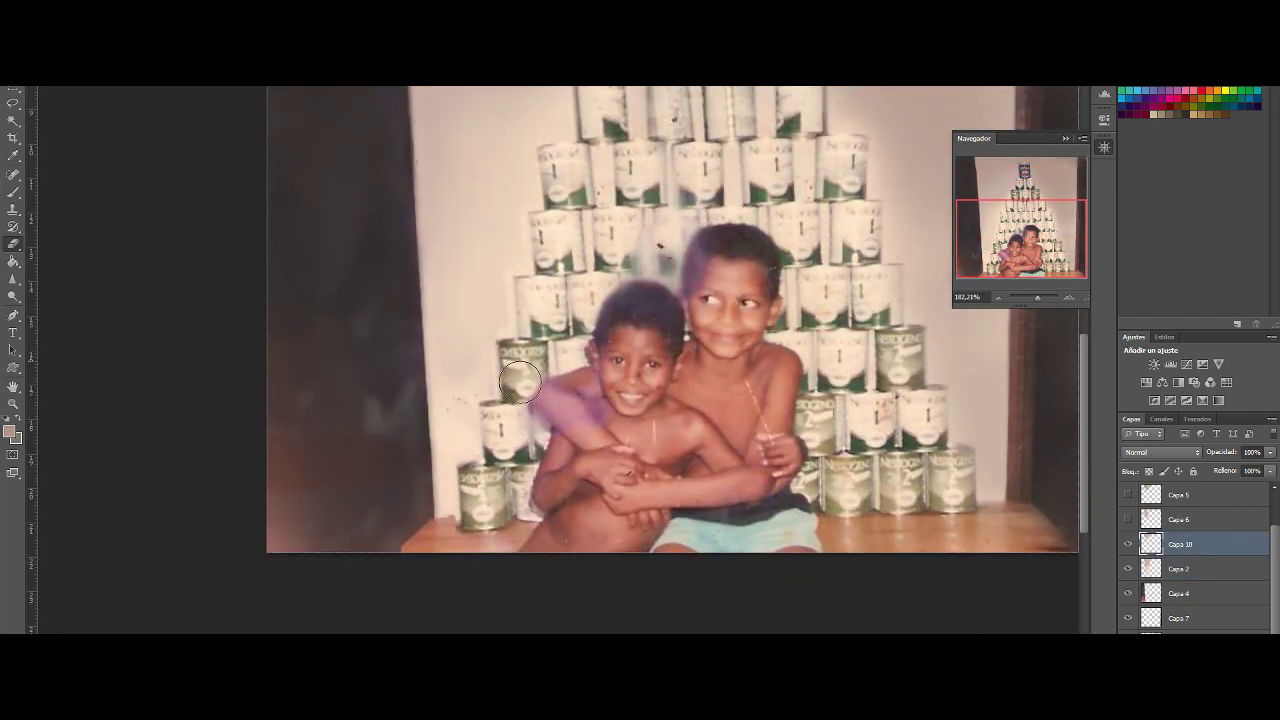
scroll(560, 200, "up", 1)
scroll(586, 357, "up", 3)
key("alt+bracketleft")
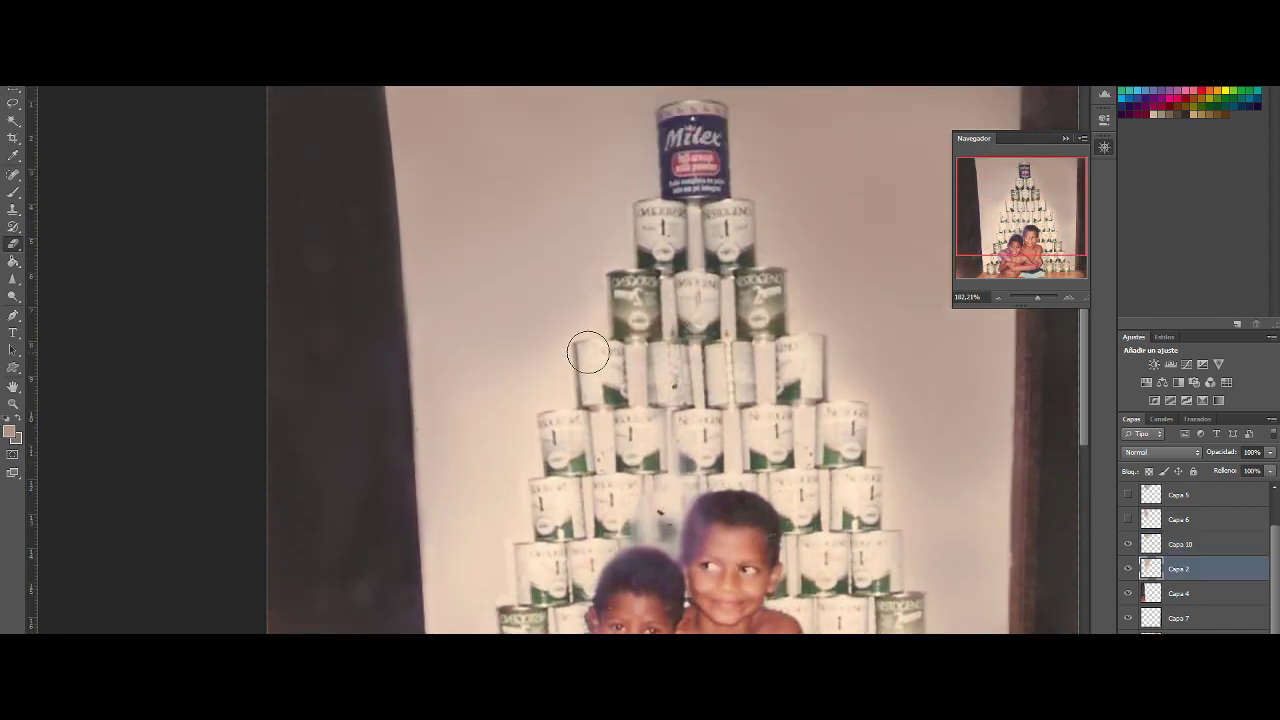
scroll(514, 491, "down", 1)
scroll(514, 491, "down", 2)
key("alt+bracketleft")
key("alt+period")
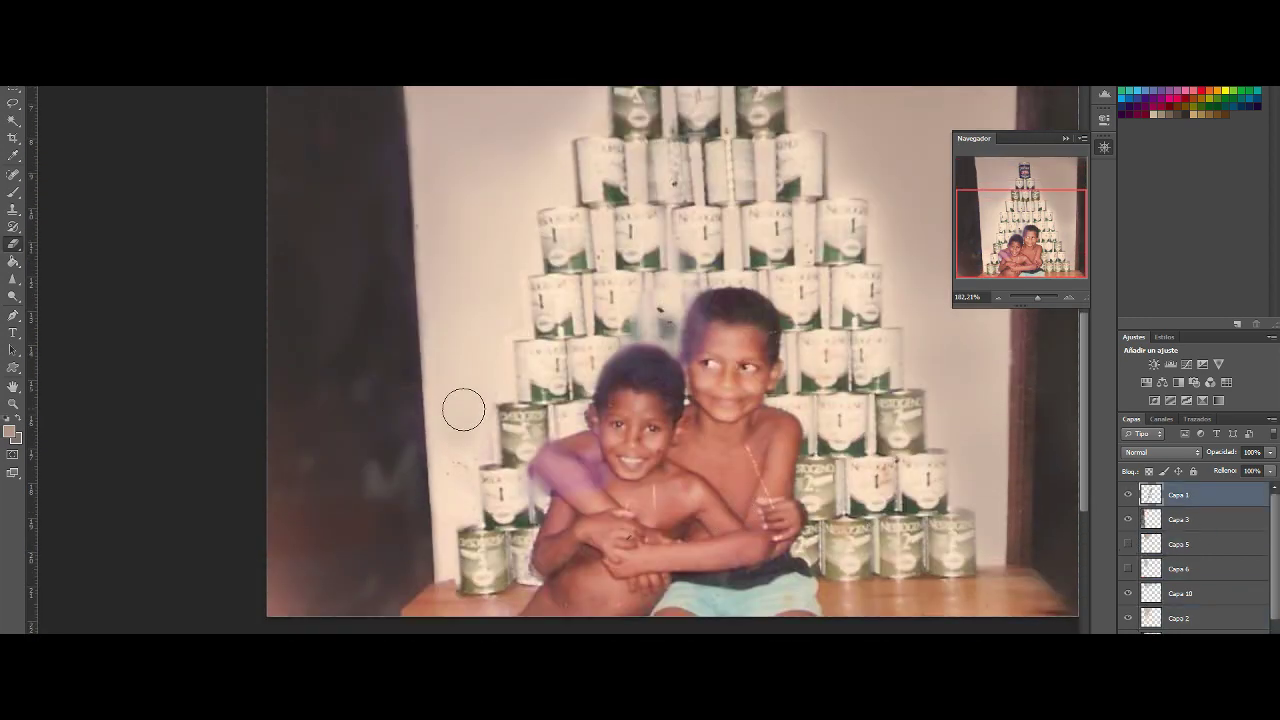
scroll(420, 400, "up", 2)
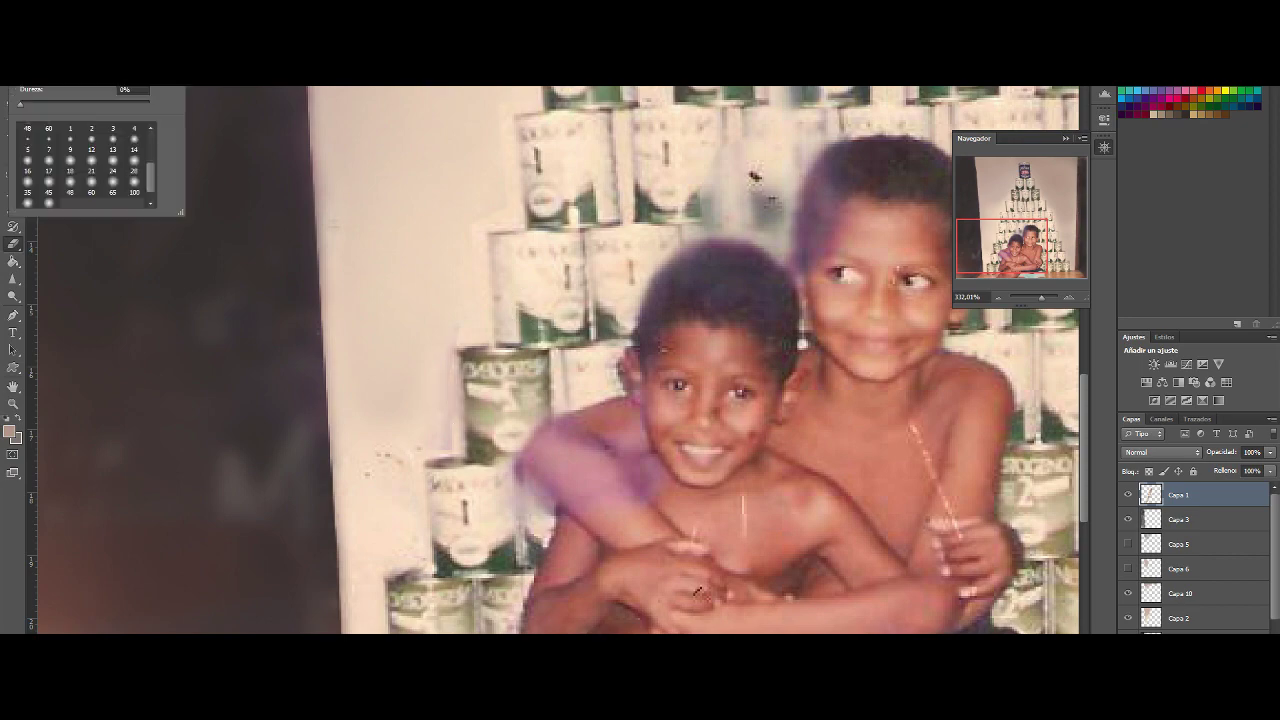
Zoom in on the boys and spot-heal the blemish near their hands
left_click_drag(1038, 298, 1046, 301)
scroll(476, 269, "up", 2)
scroll(470, 347, "up", 4)
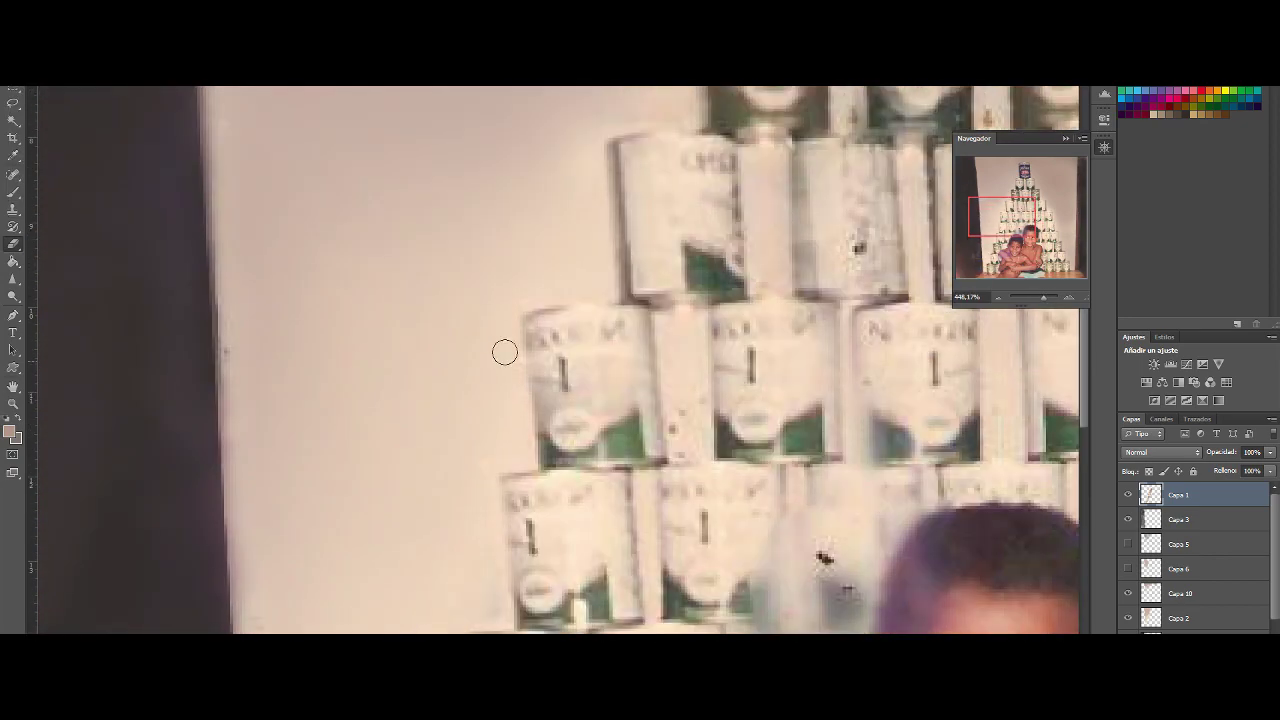
scroll(723, 206, "up", 4)
scroll(690, 300, "up", 2)
scroll(666, 380, "up", 4)
scroll(560, 405, "down", 10)
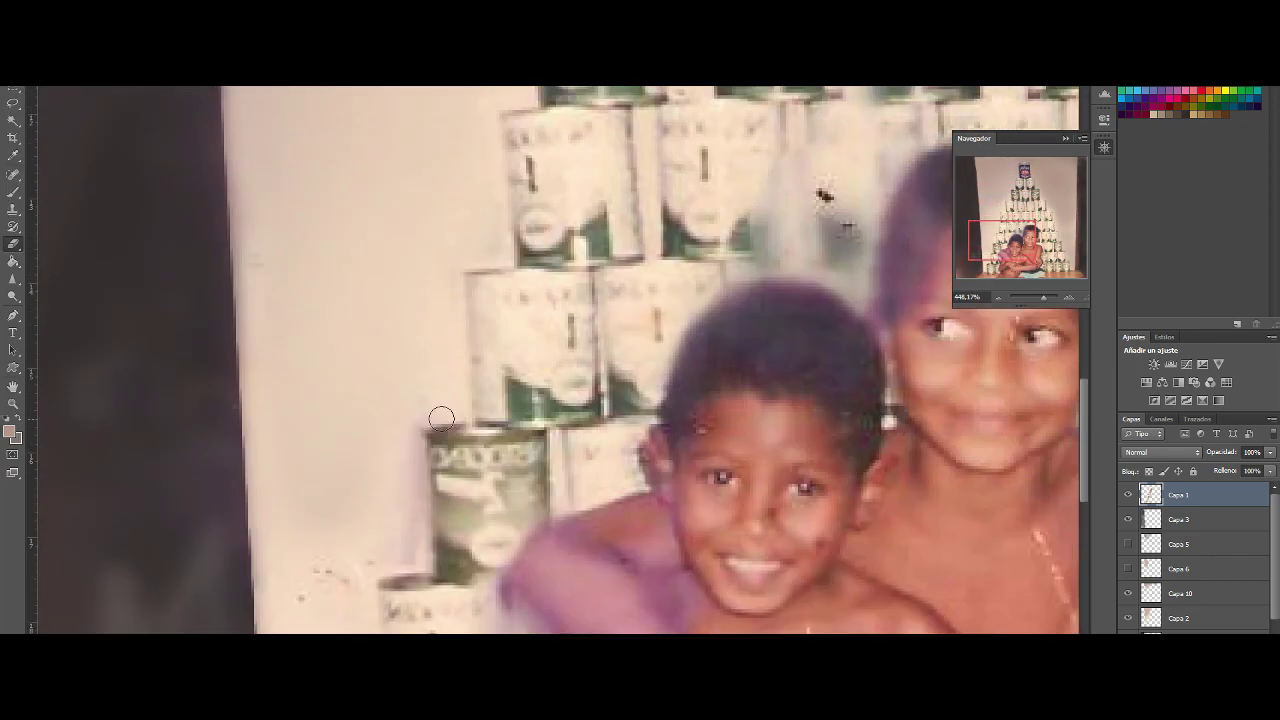
scroll(380, 455, "down", 5)
scroll(314, 590, "up", 2)
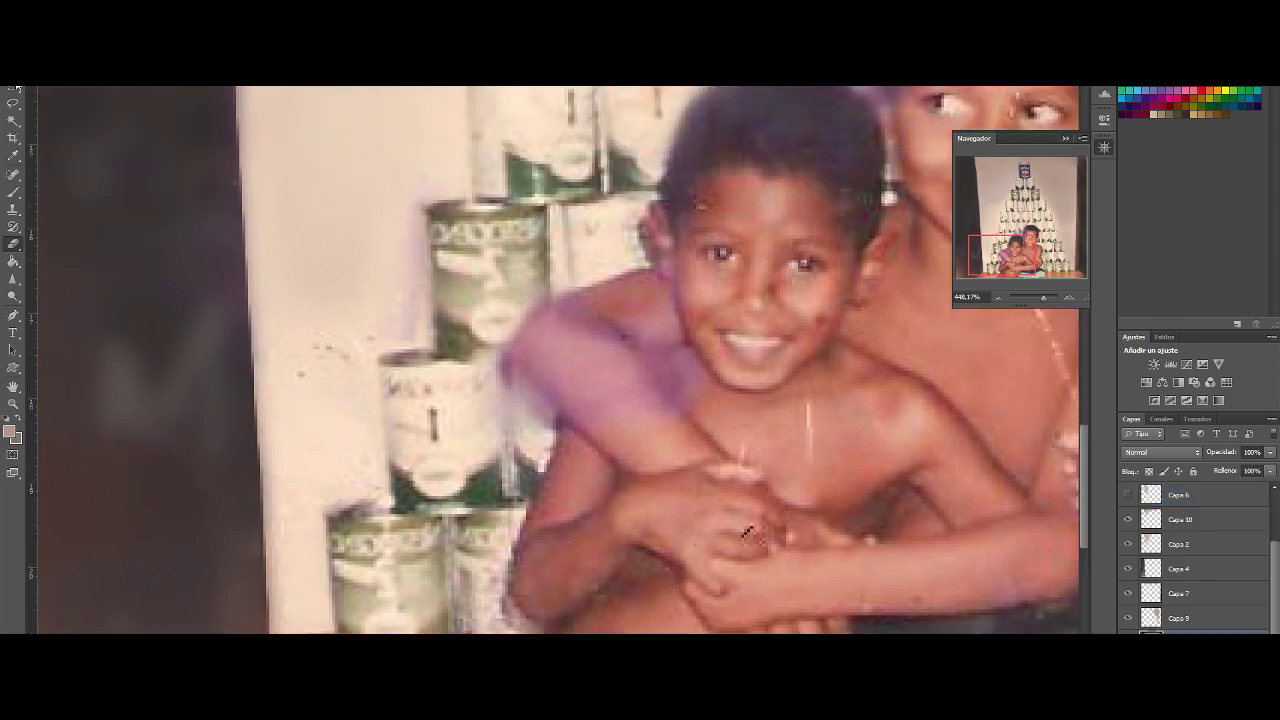
scroll(370, 400, "up", 3)
scroll(1173, 568, "up", 3)
scroll(51, 209, "down", 1)
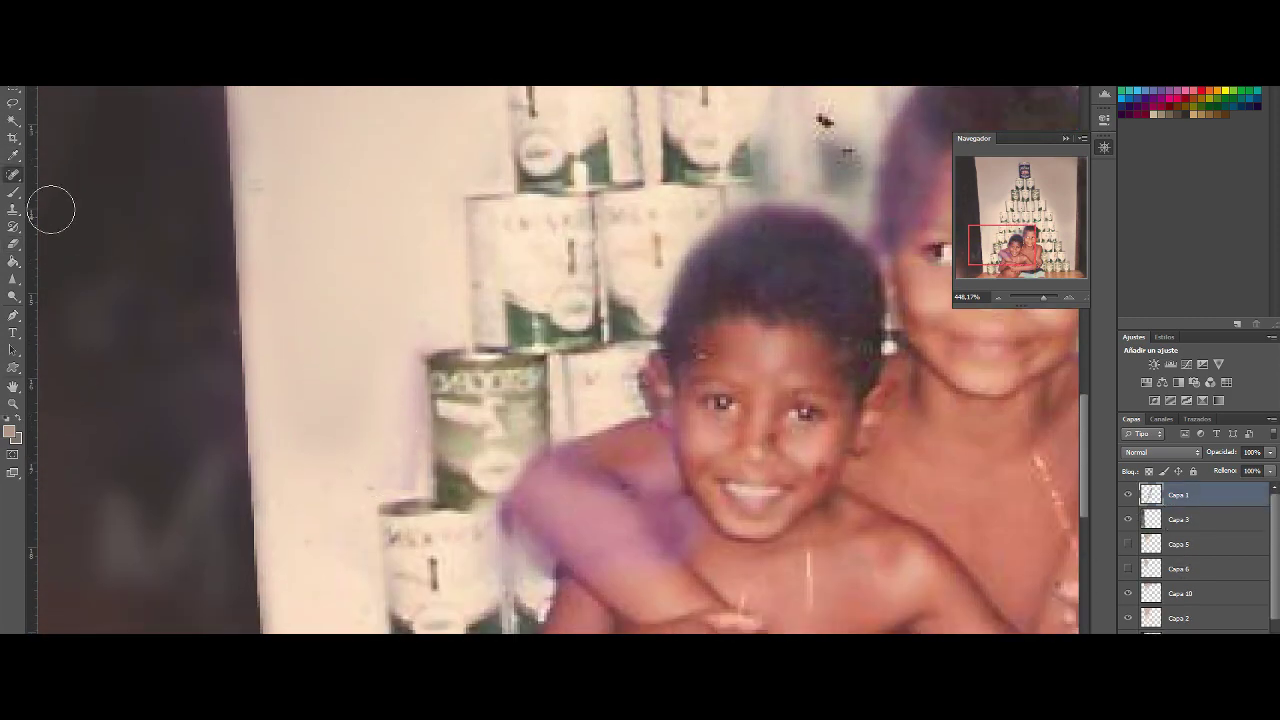
left_click(523, 500)
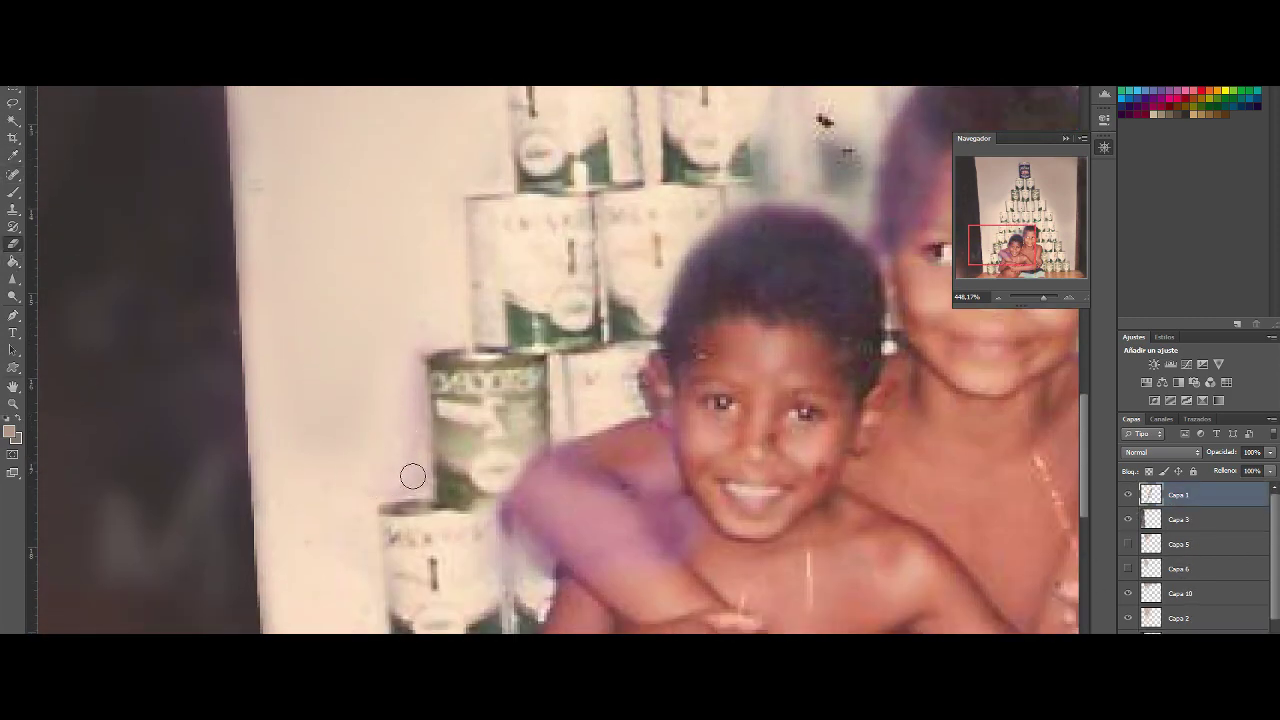
scroll(413, 476, "up", 5)
scroll(643, 300, "up", 3)
scroll(643, 450, "up", 4)
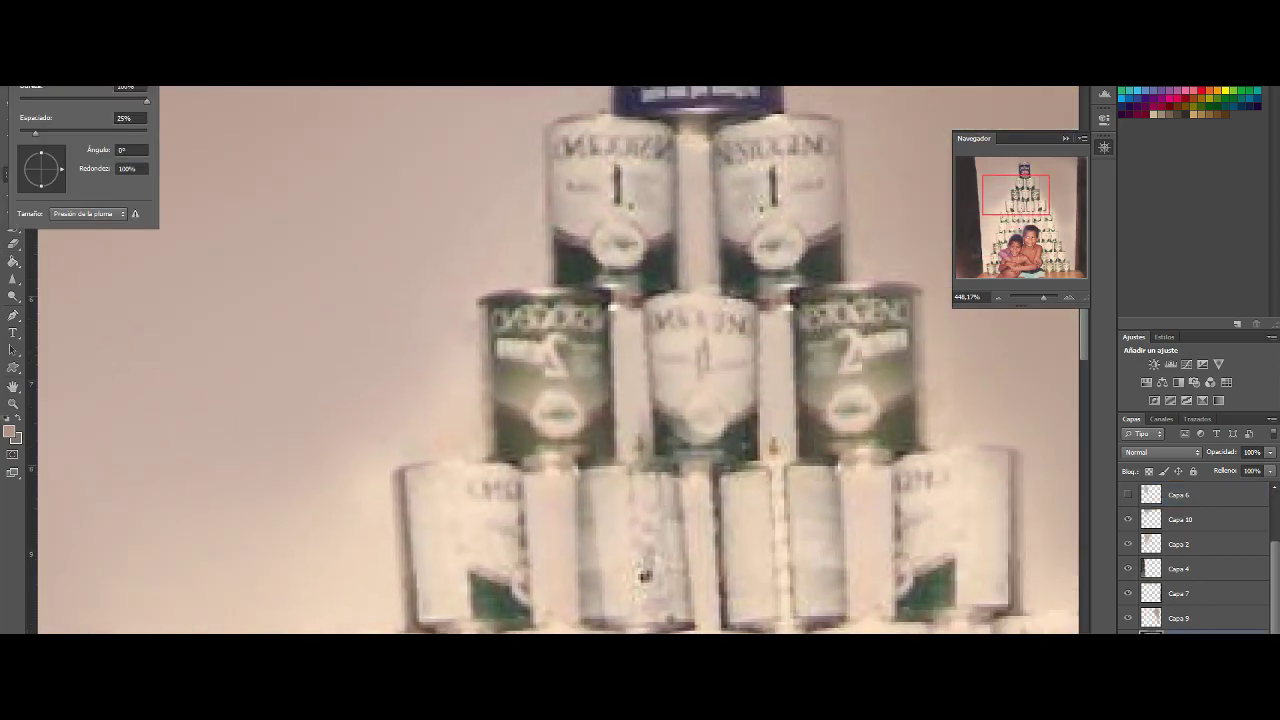
Spot-heal the dark speck on the upper-left milk can
key("Escape")
left_click(638, 204)
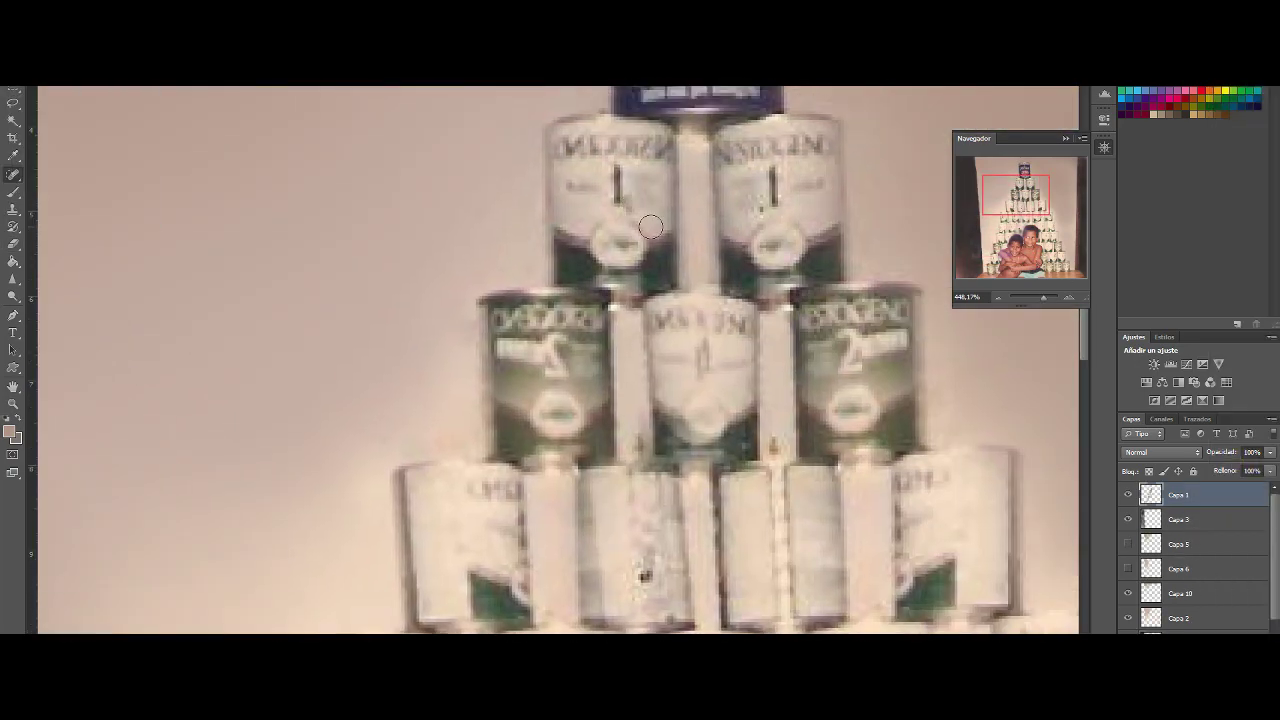
scroll(638, 209, "down", 5)
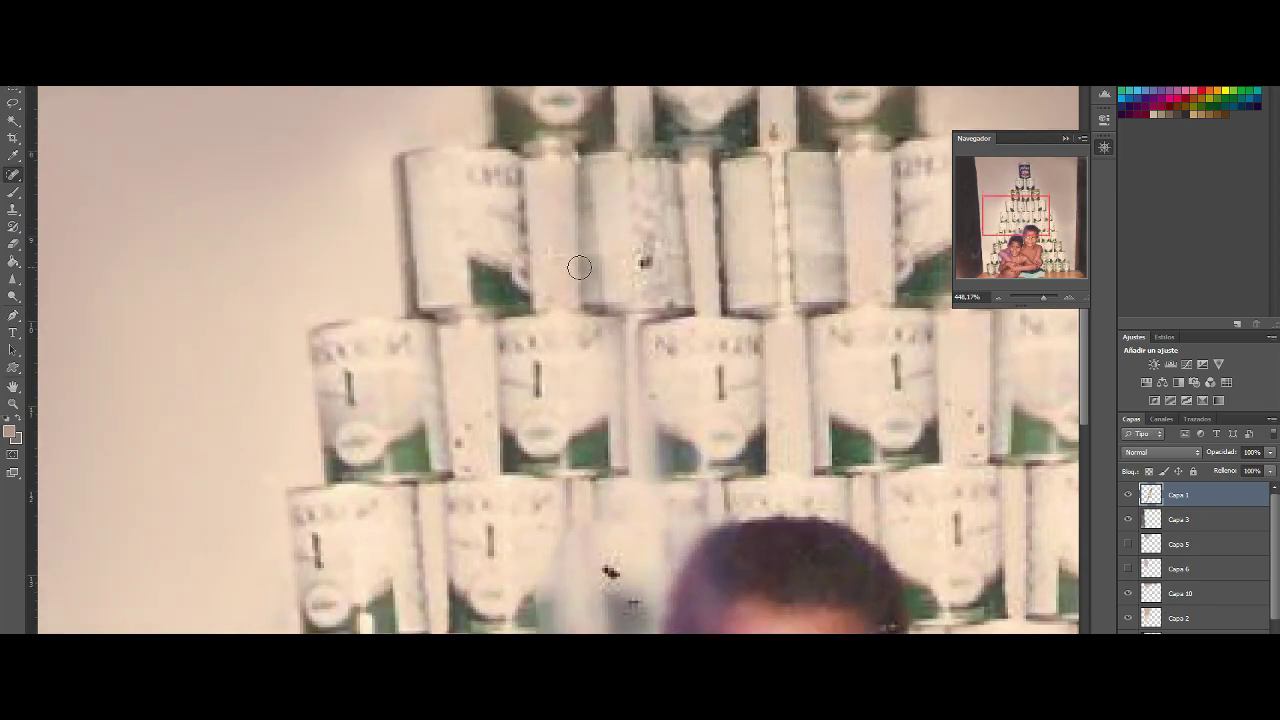
scroll(580, 266, "down", 2)
scroll(383, 266, "down", 3)
scroll(336, 254, "down", 3)
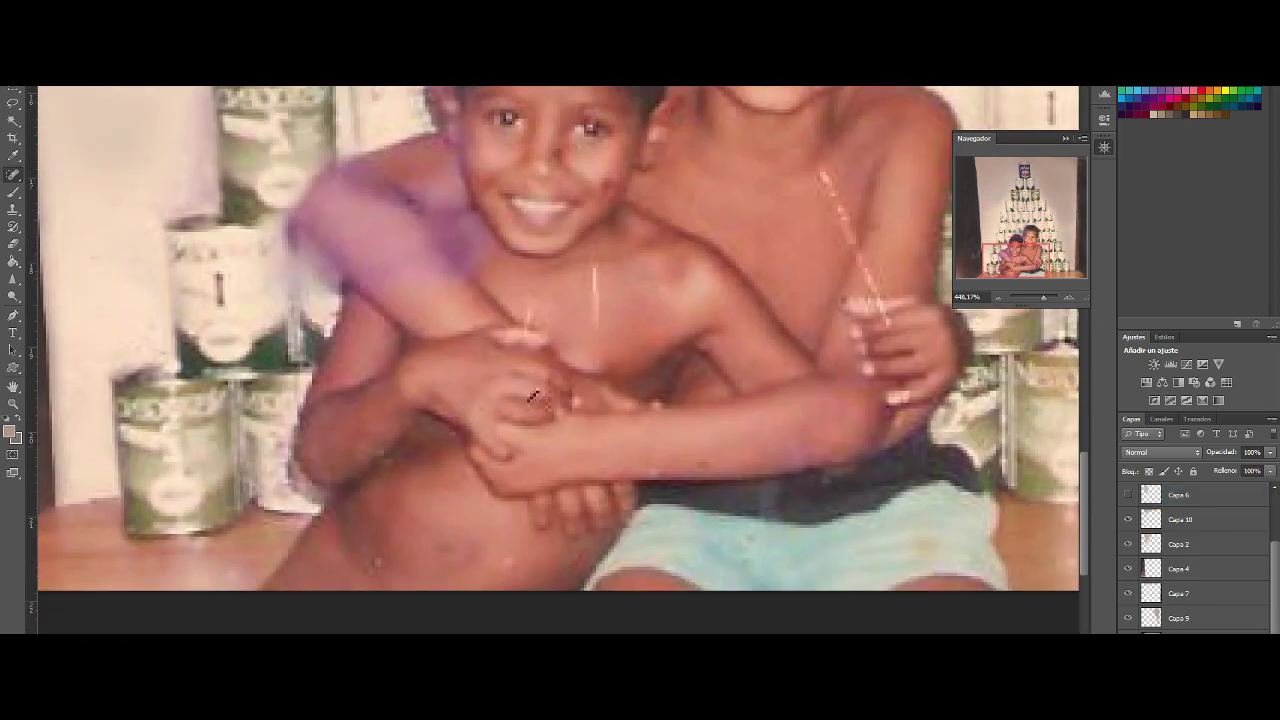
left_click_drag(1025, 262, 1025, 227)
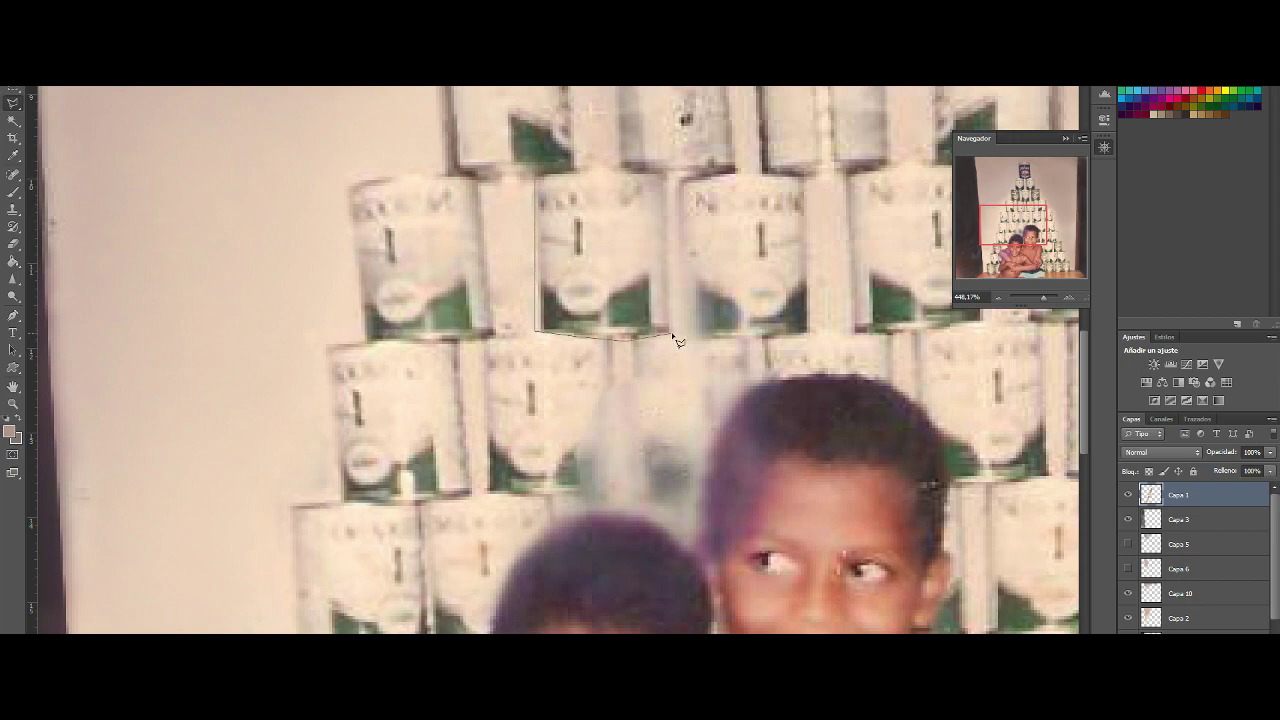
Copy a clean can to a new layer and place it over the damaged gap above the boys
key("ctrl+j")
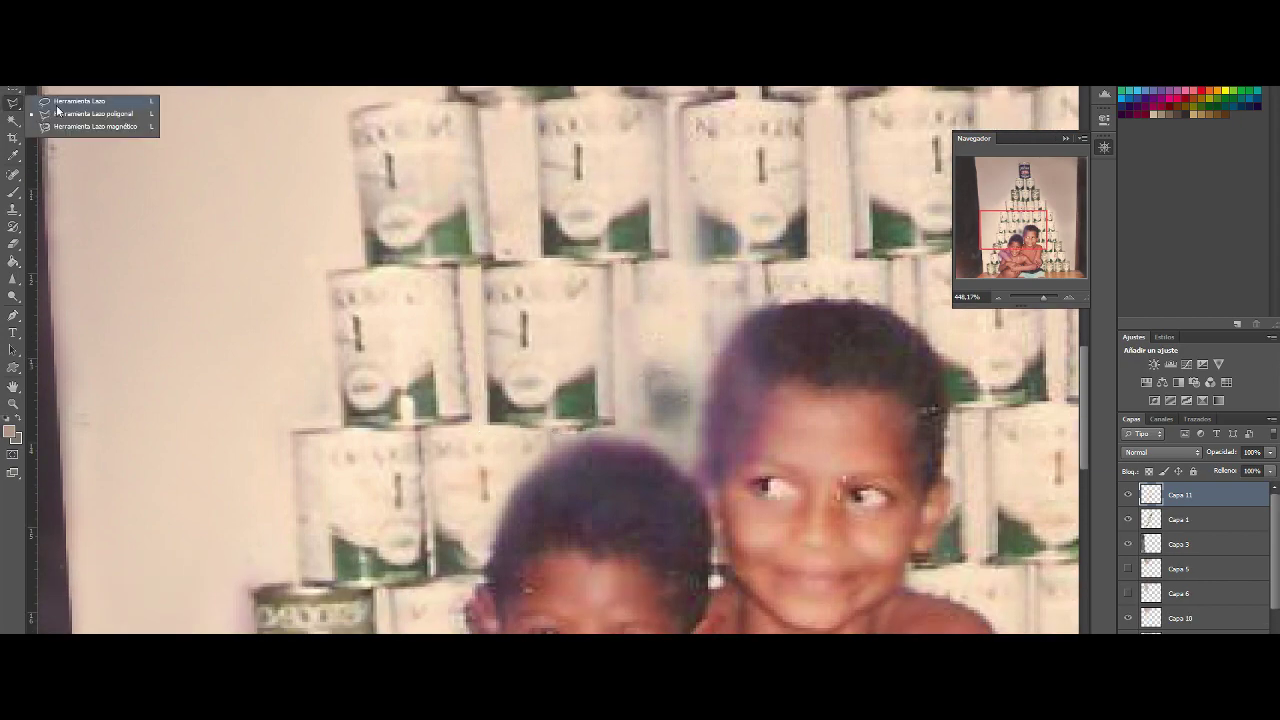
left_click_drag(1043, 297, 1043, 297)
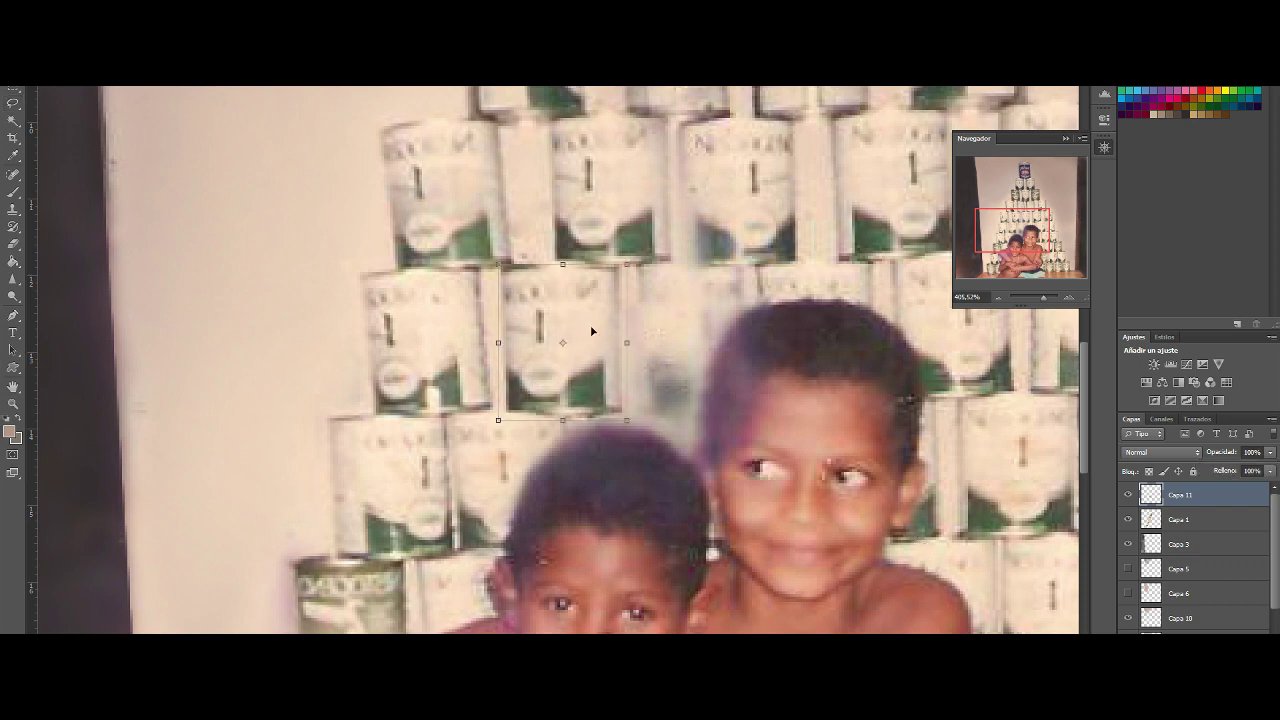
key("l")
left_click(571, 268)
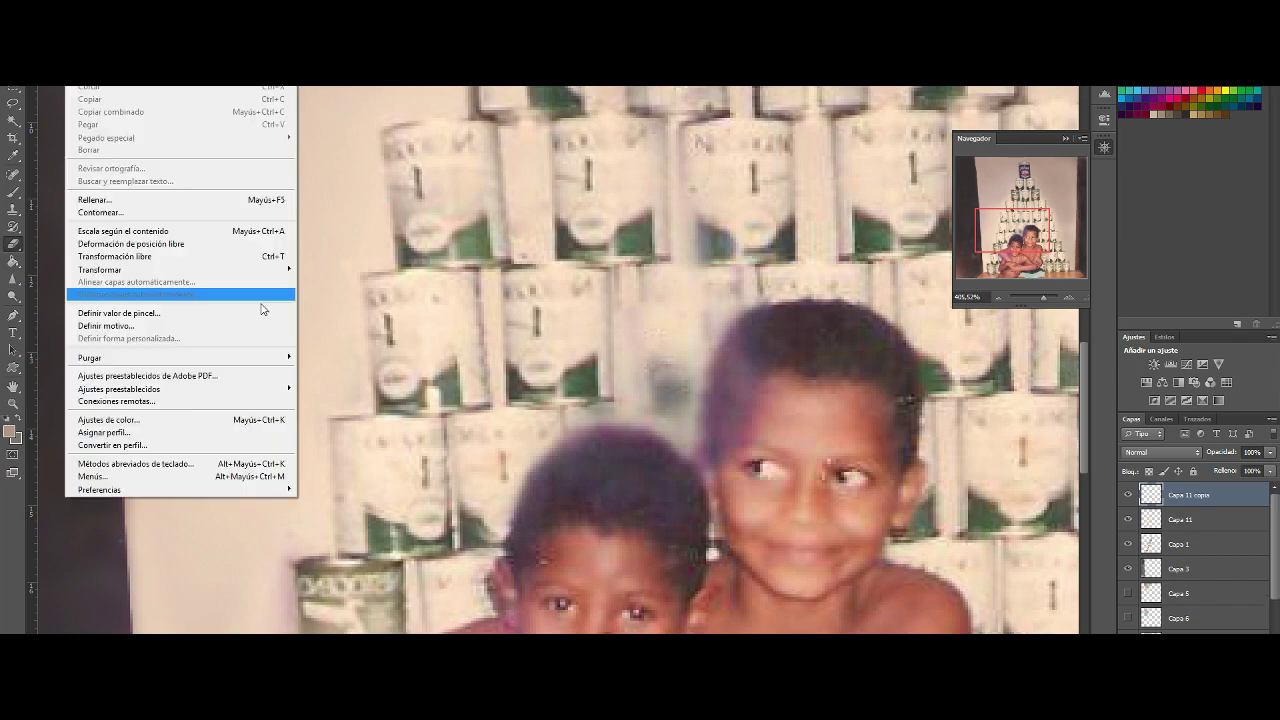
Move a second can copy into the gap and make it semi-transparent for aligning
left_click_drag(570, 370, 729, 372)
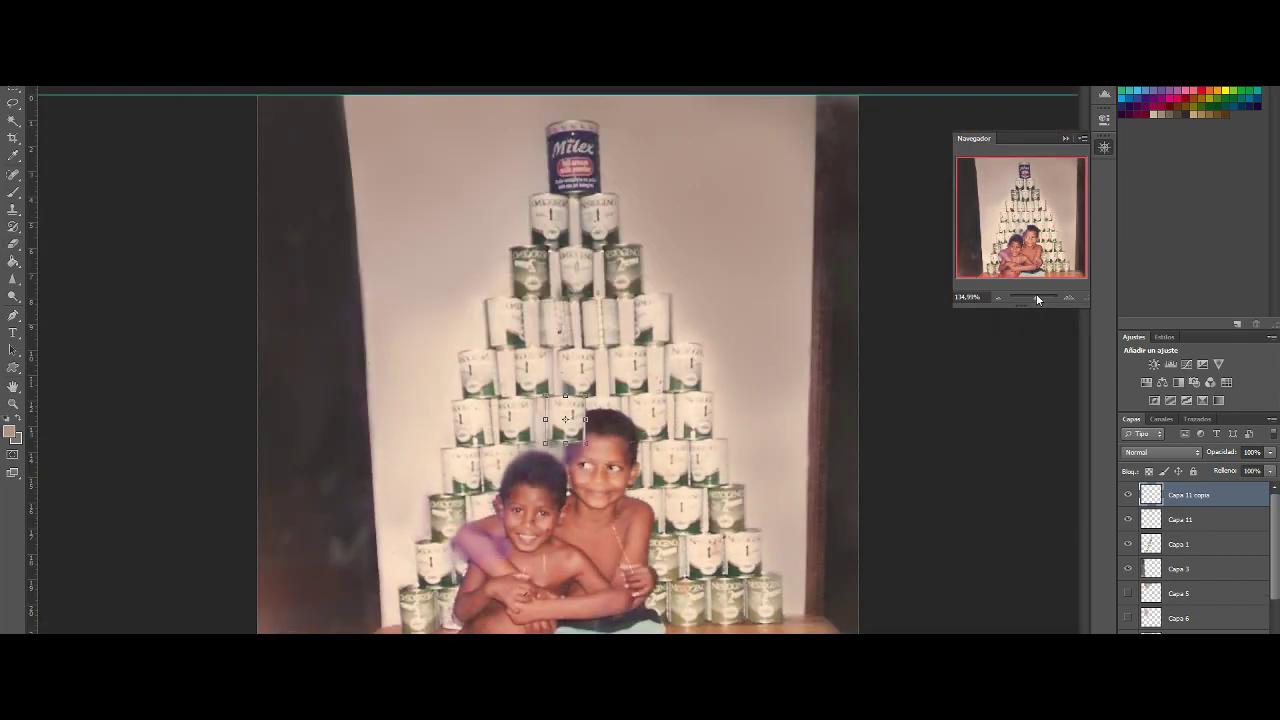
left_click_drag(1043, 297, 1044, 297)
key("ctrl+t")
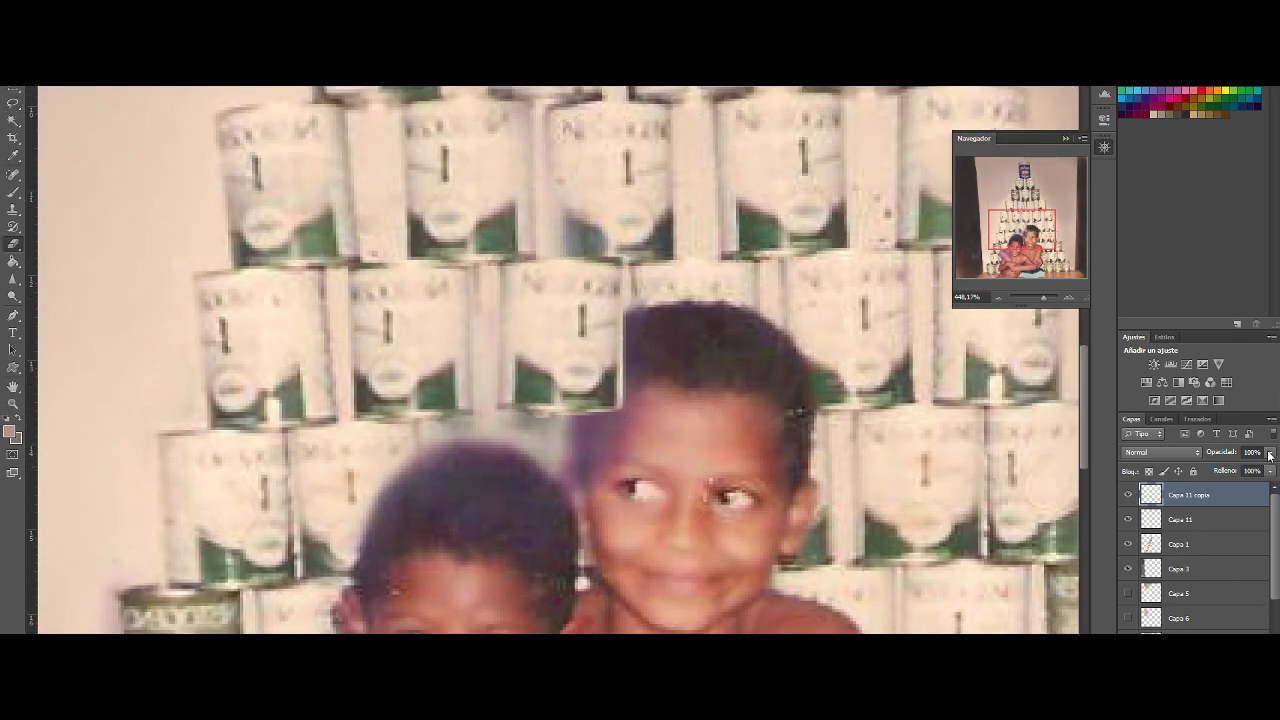
mouse_move(1270, 455)
left_mouse_down()
mouse_move(1222, 458)
mouse_move(1265, 455)
left_mouse_up()
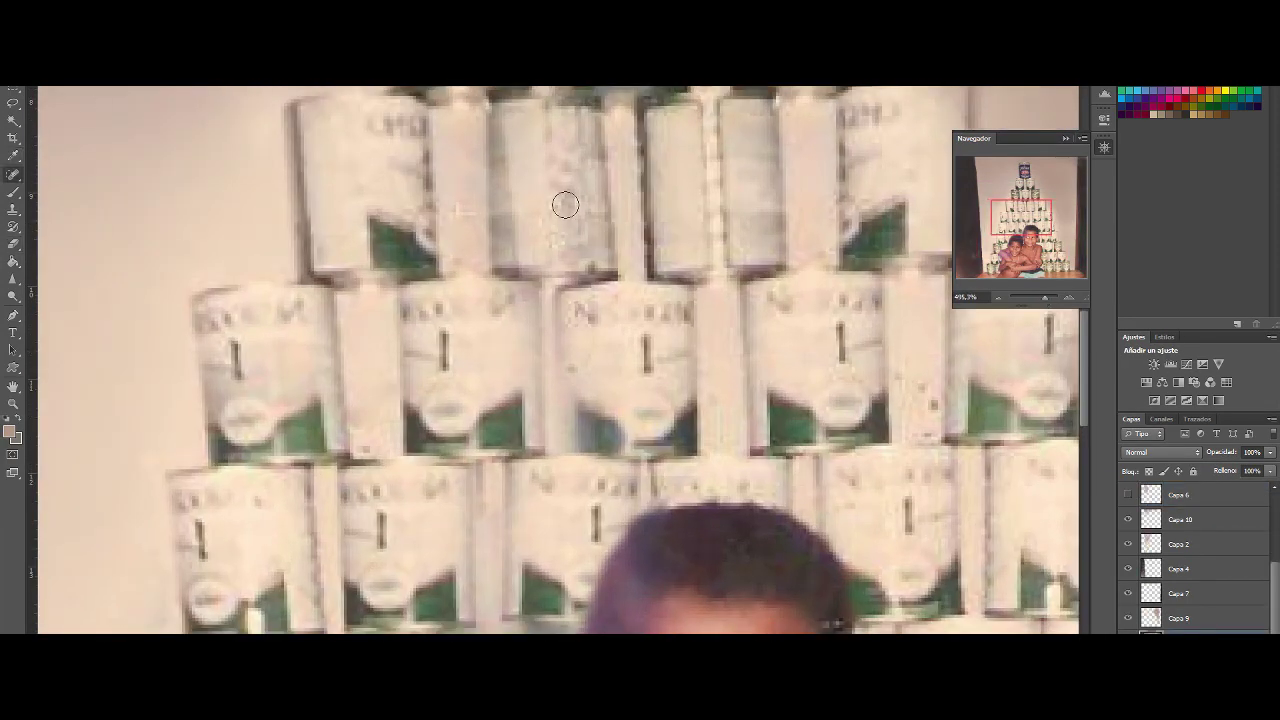
Adjust the brush settings while cleaning spots on the boys and the cans
scroll(597, 251, "down", 2)
scroll(649, 334, "down", 5)
scroll(737, 414, "down", 4)
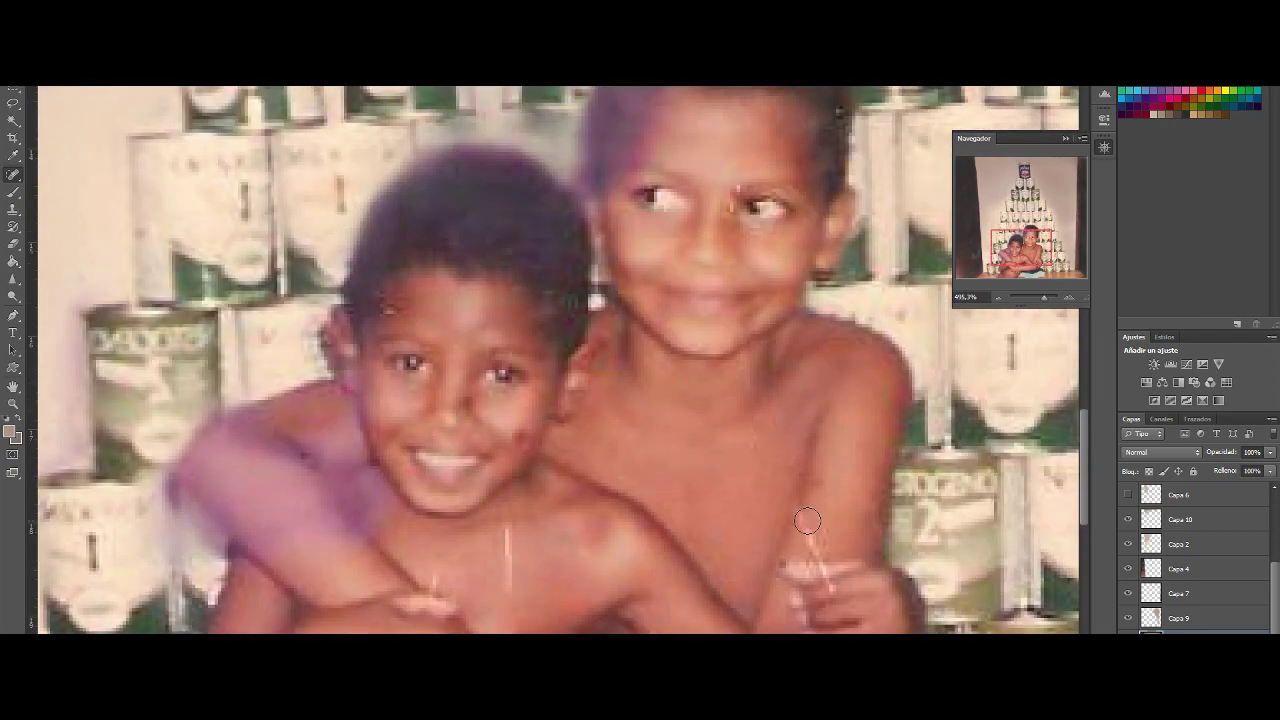
scroll(809, 523, "down", 1)
scroll(820, 528, "down", 1)
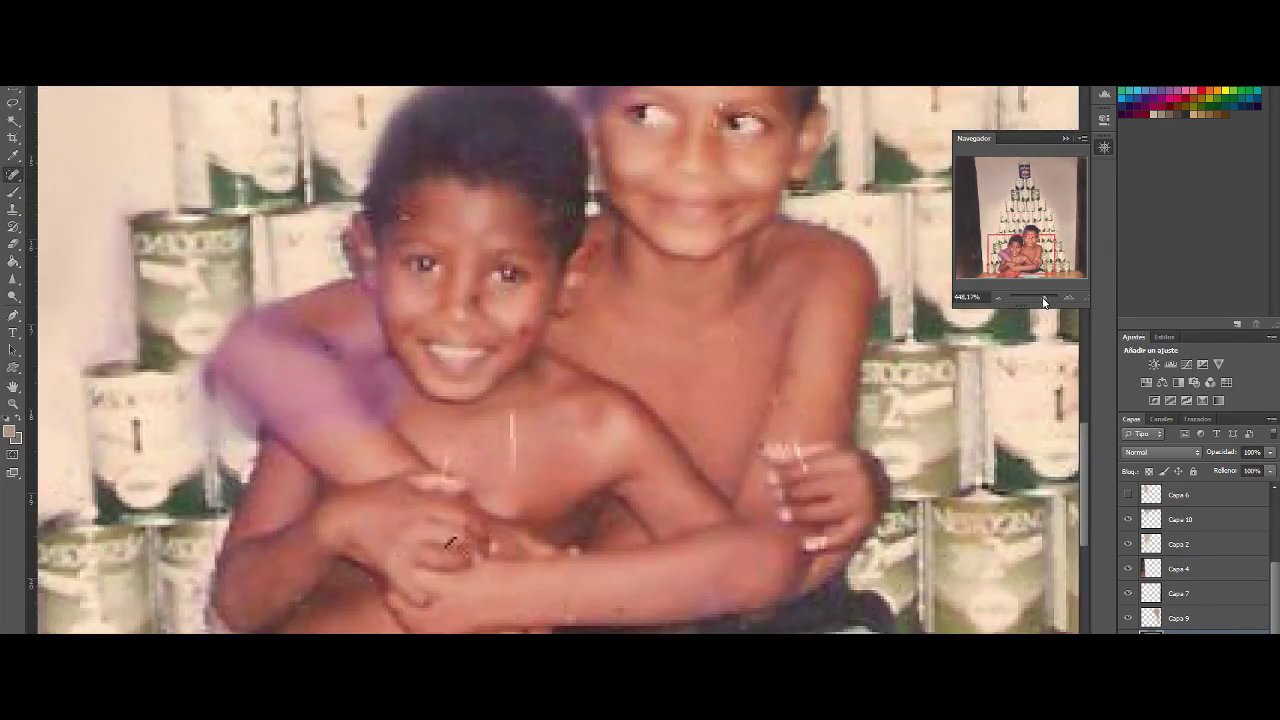
left_click(803, 468)
left_click(40, 75)
left_click(797, 452)
left_click(40, 75)
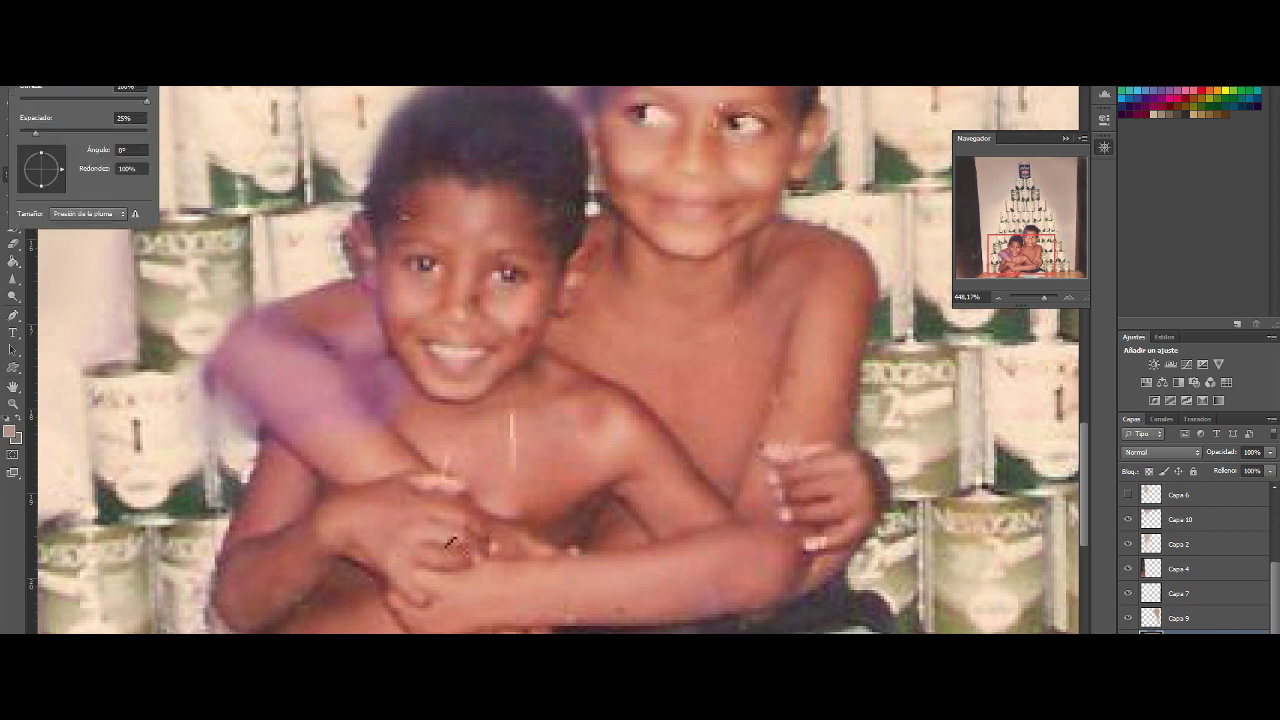
left_click(422, 297)
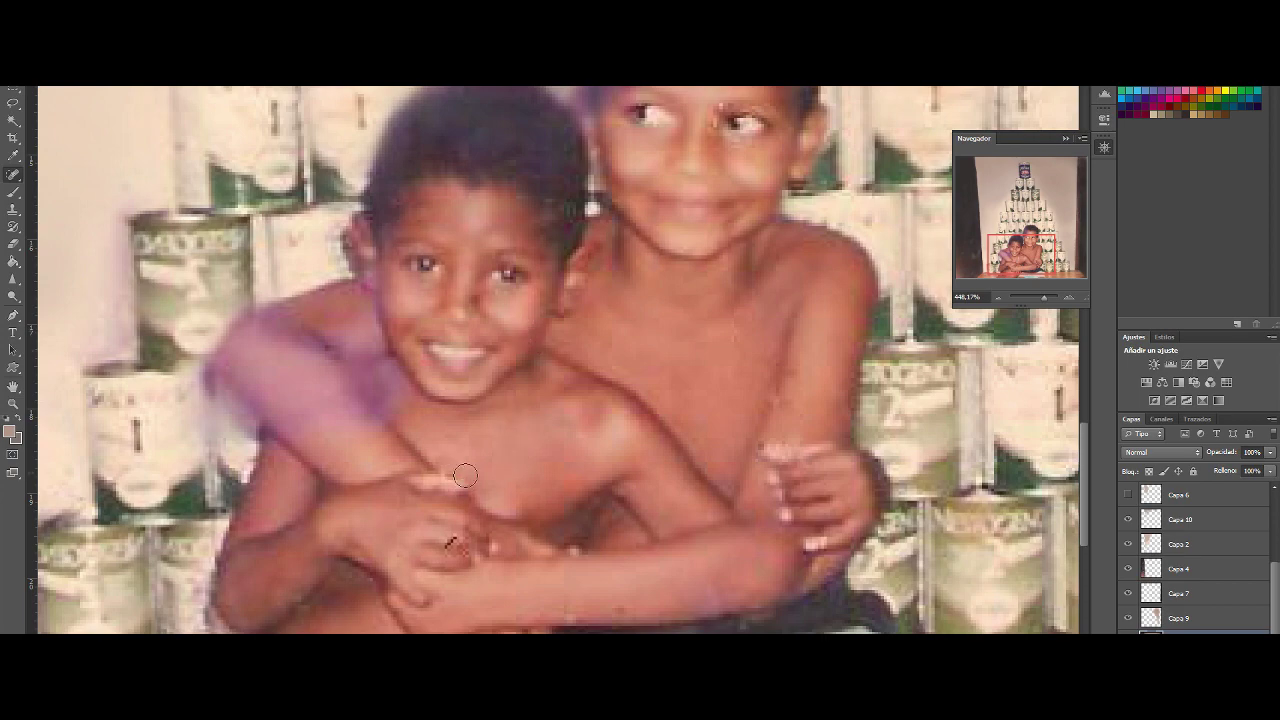
Clone out the remaining spots on the boys' faces, resizing the brush with [ and ]
left_click_drag(1044, 298, 1046, 299)
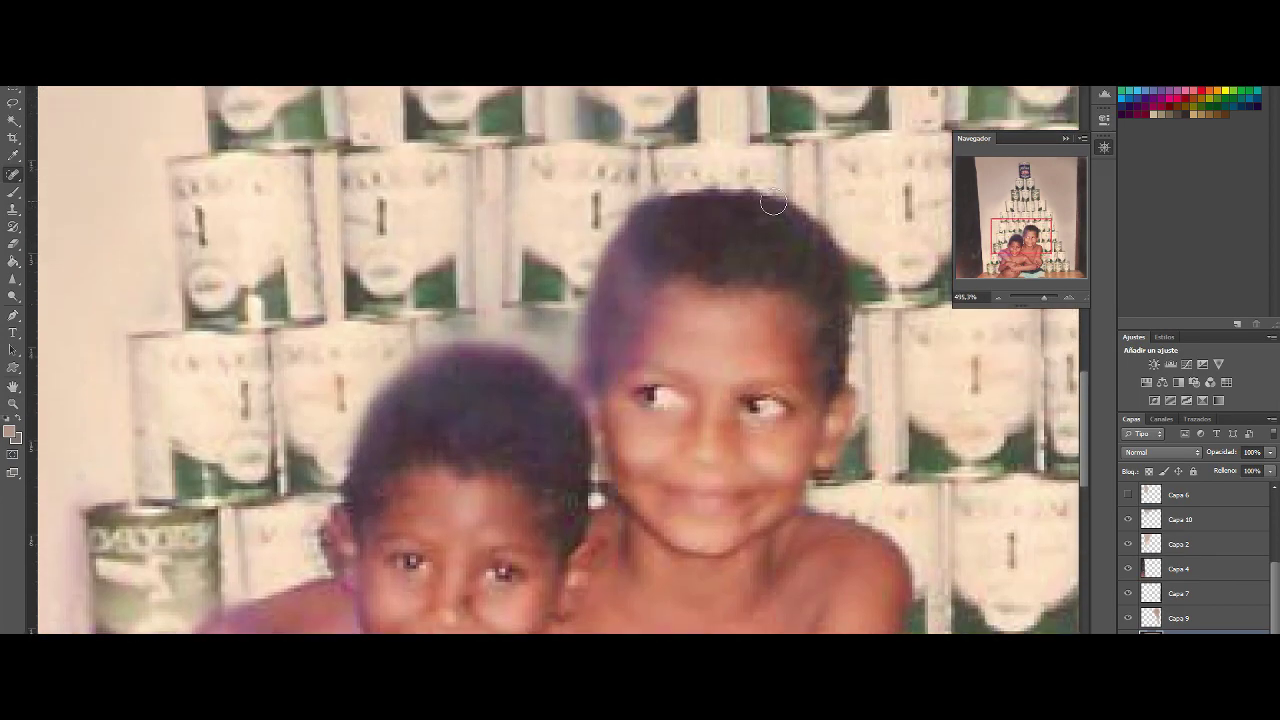
scroll(448, 386, "down", 5)
left_click(40, 75)
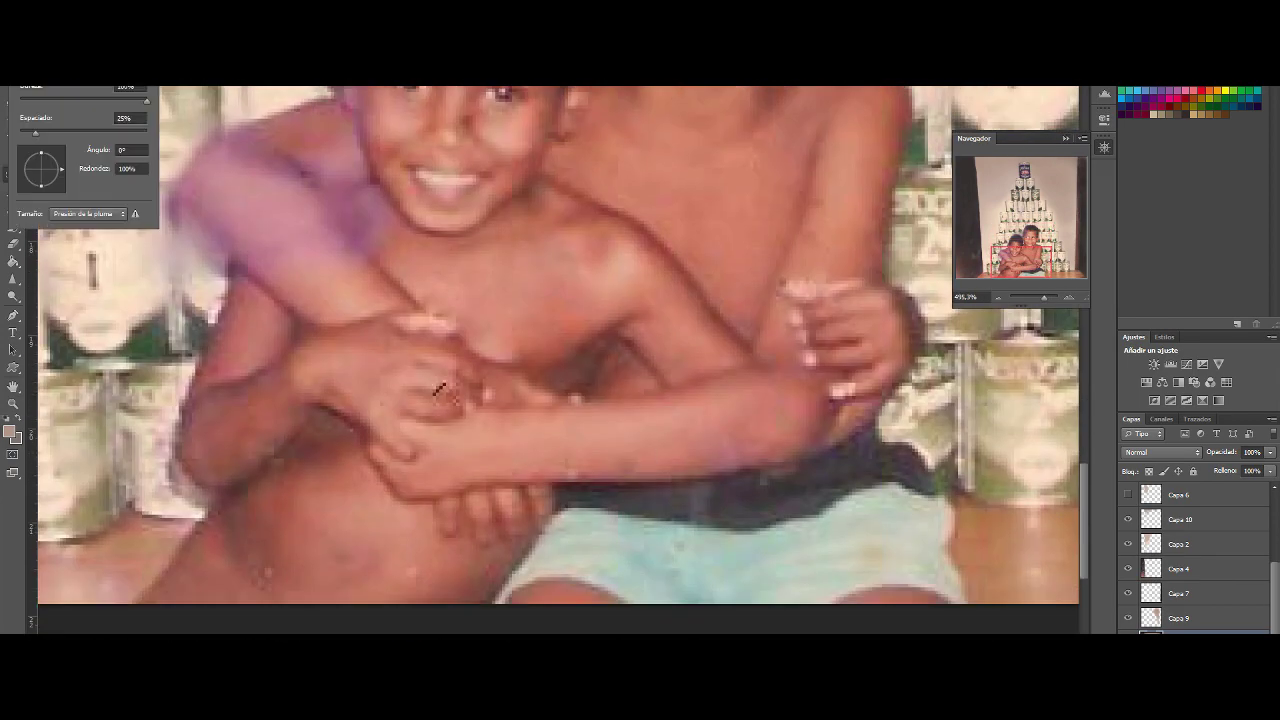
left_click(440, 390)
scroll(436, 390, "down", 3)
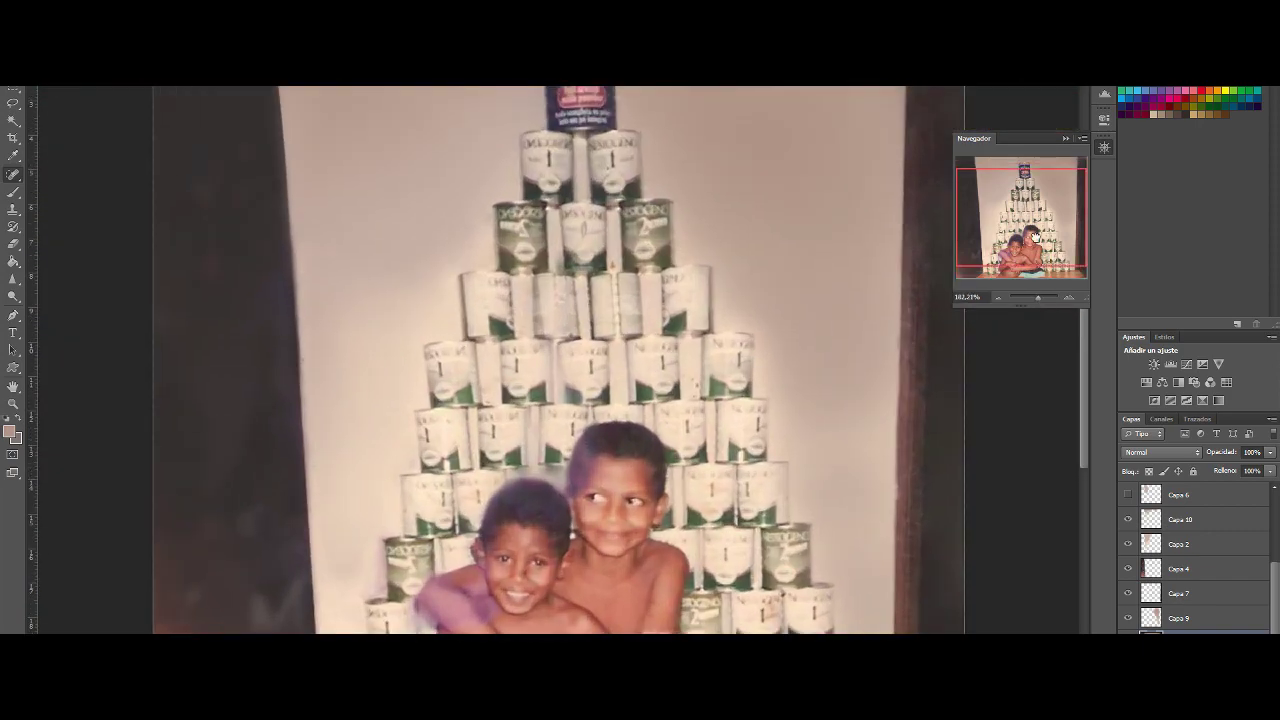
left_click(40, 75)
left_click(306, 514)
scroll(313, 564, "down", 3)
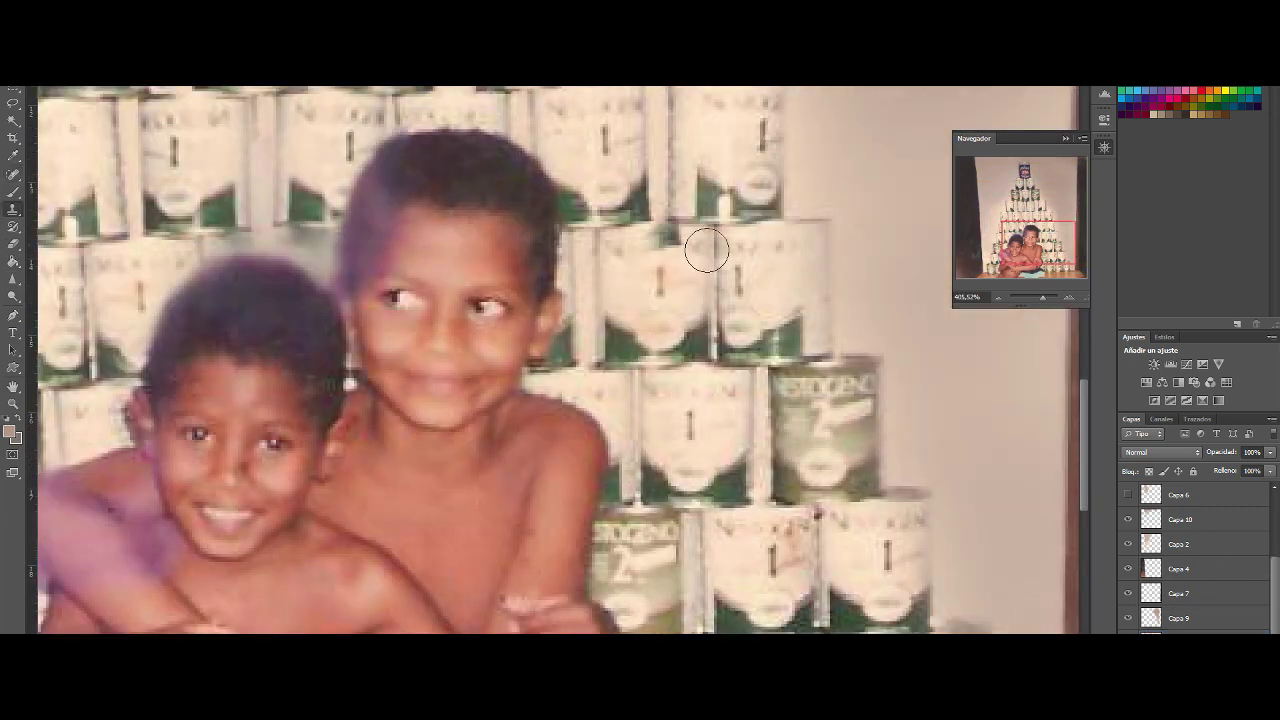
key("bracketleft")
key("bracketleft")
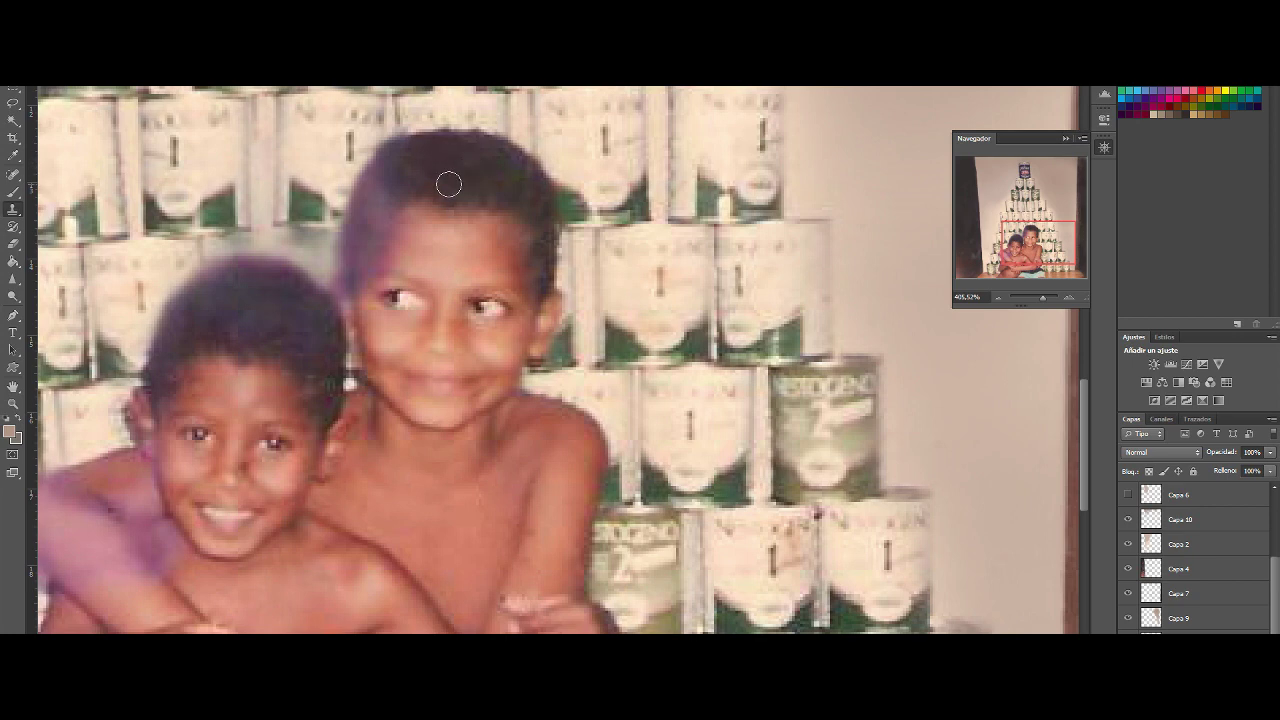
key("bracketright")
key("bracketright")
key("bracketright")
key("Escape")
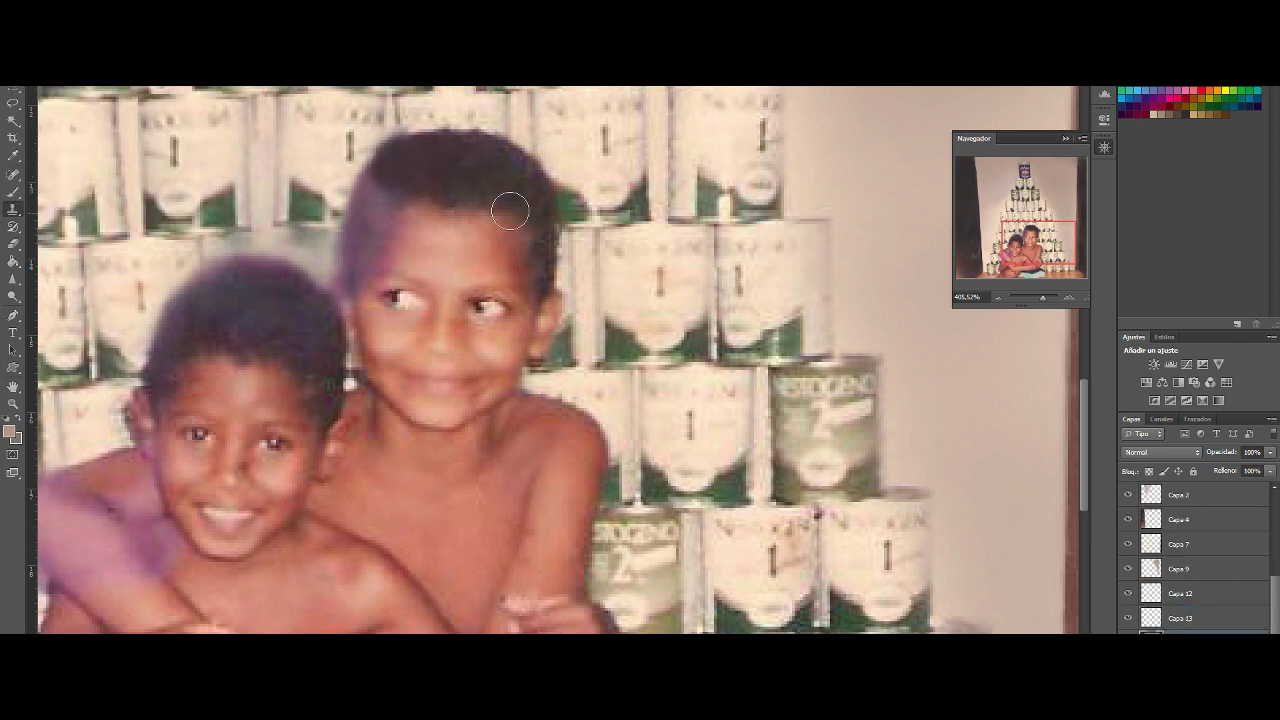
Select the Capa 13 layer and begin lassoing a patch of the older boy's hair
left_click(1180, 618)
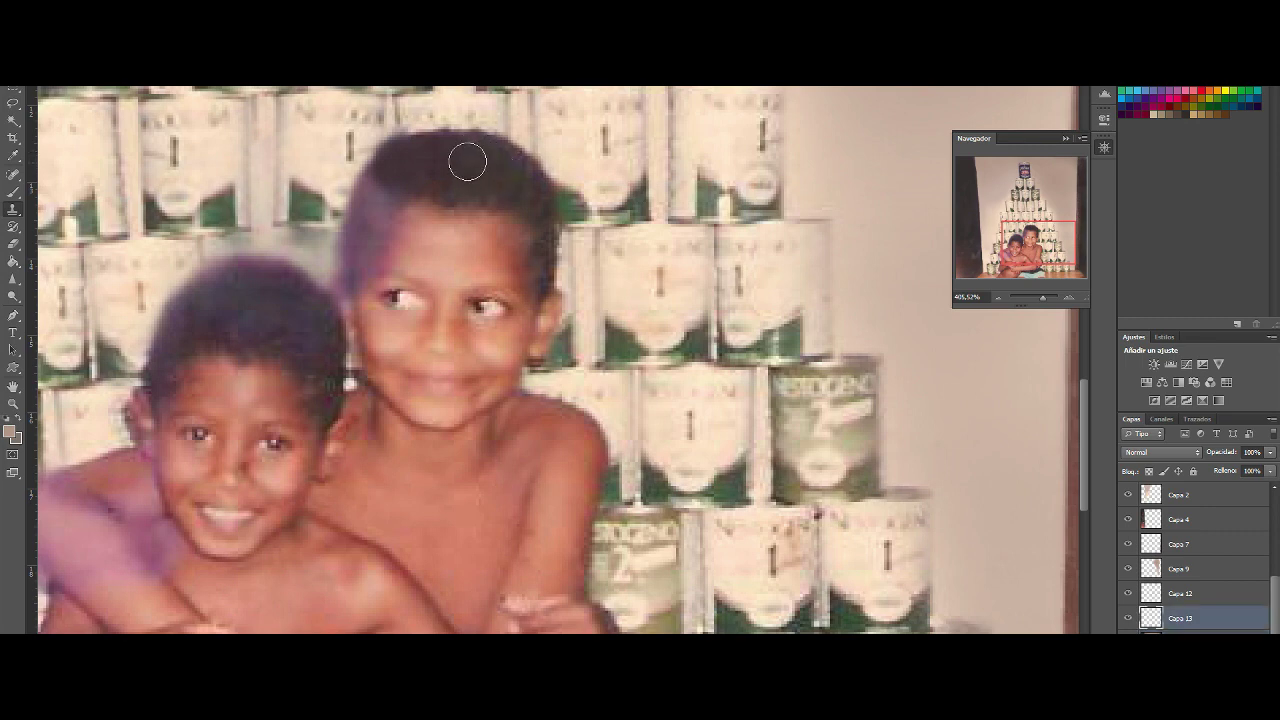
left_click(1190, 631)
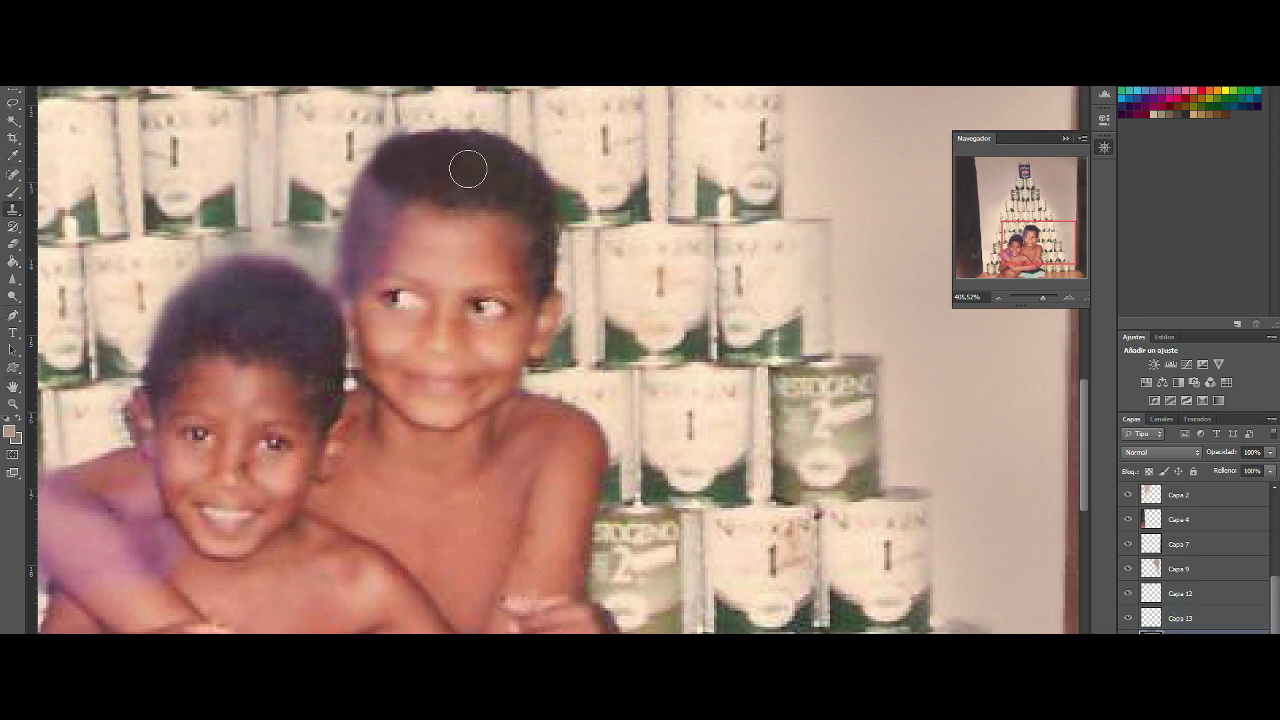
key("alt+bracketright")
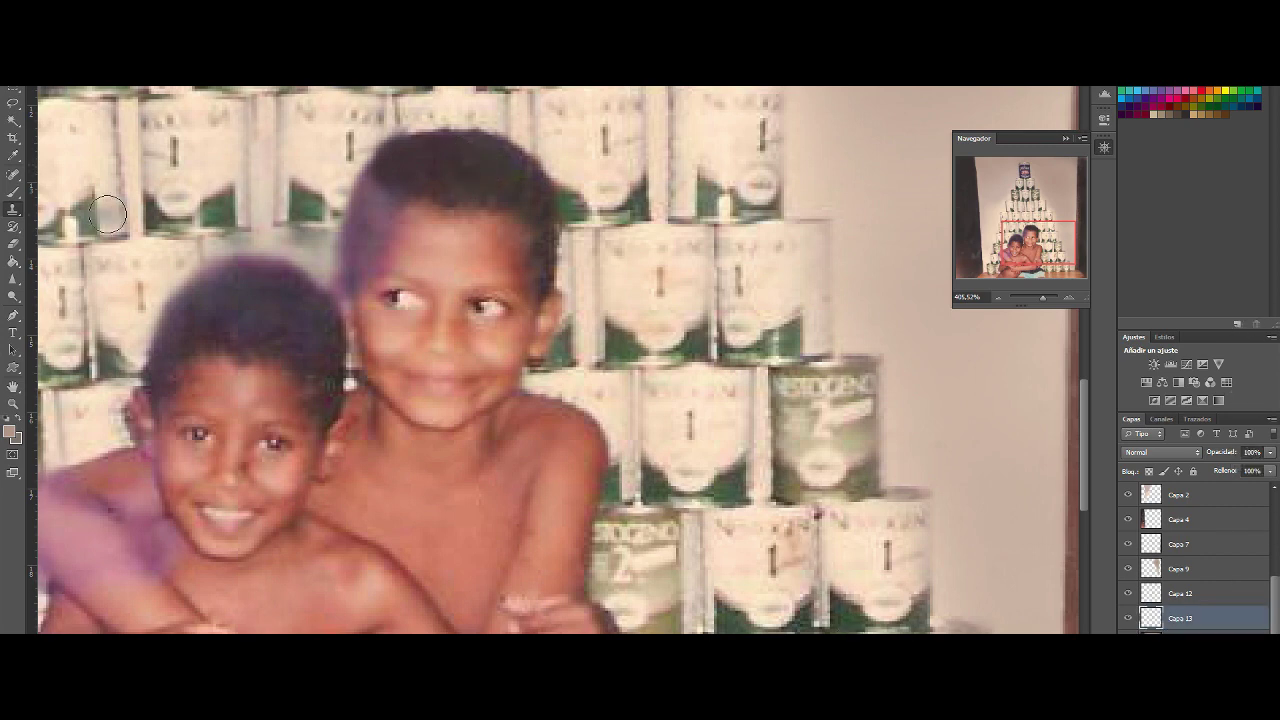
key("l")
key("alt+bracketleft")
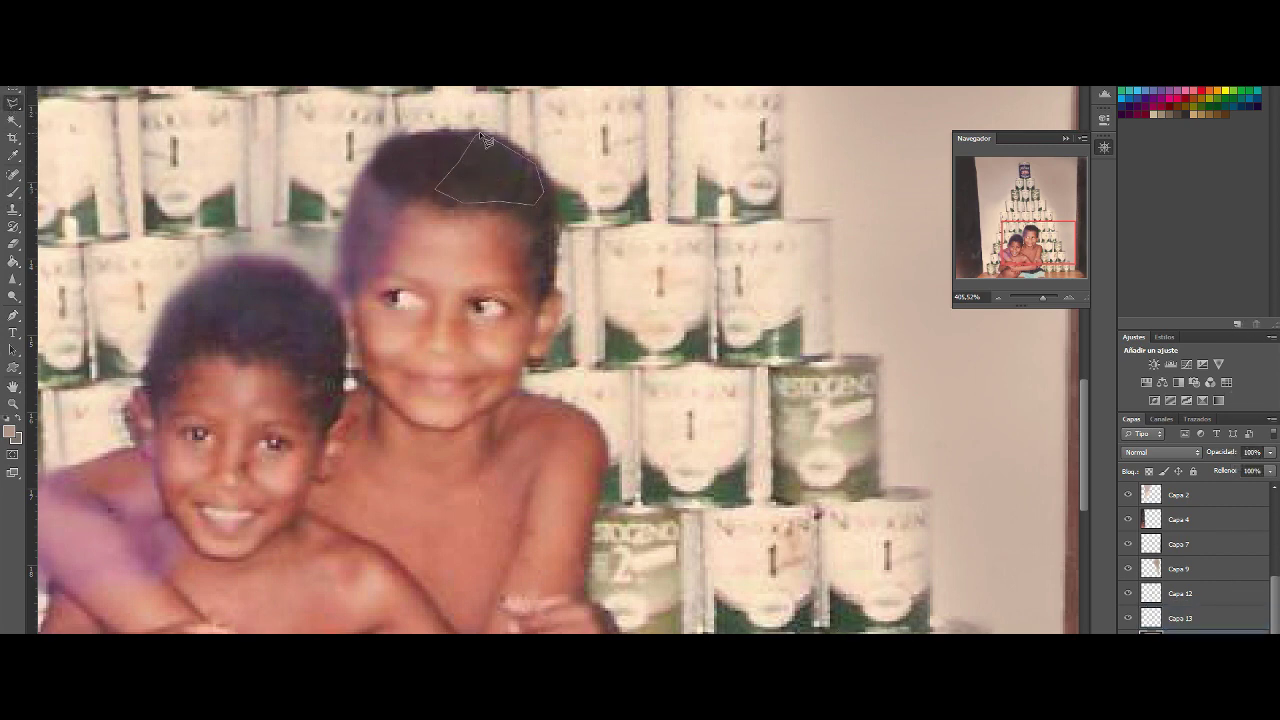
Move and rotate the copied hair patches onto the top of the older boy's head
left_click_drag(478, 190, 478, 176)
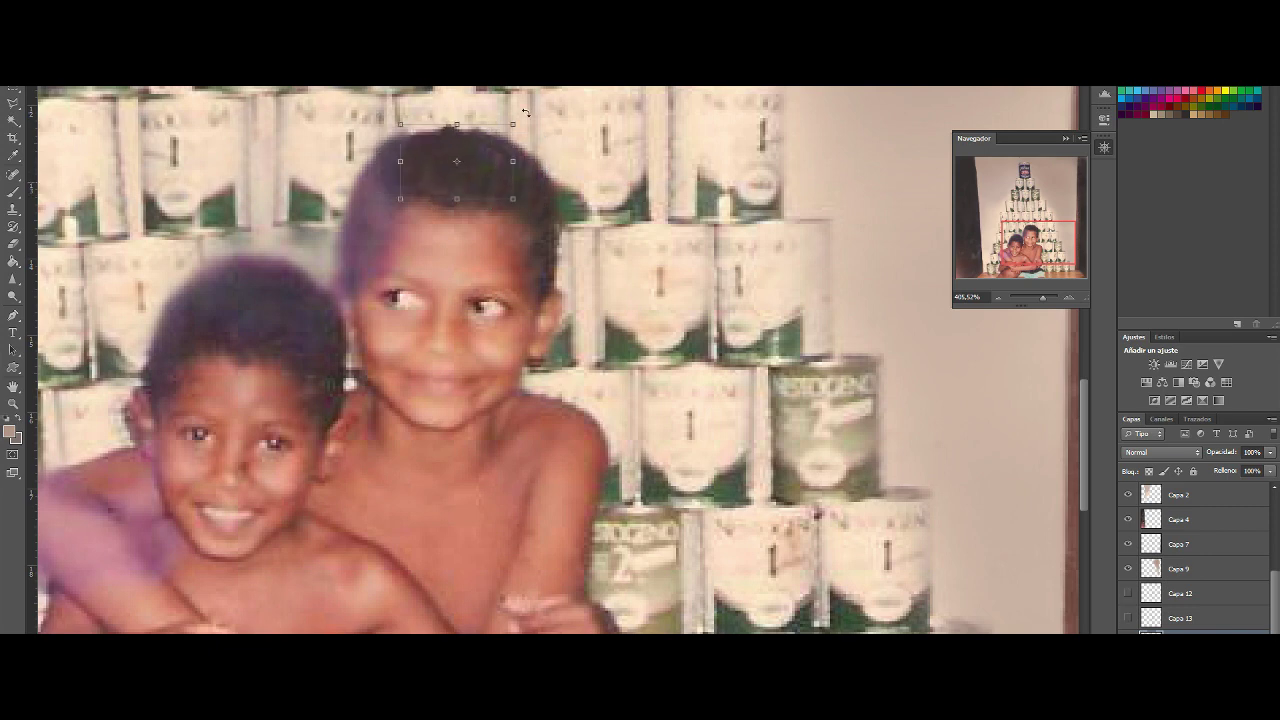
mouse_move(525, 112)
left_mouse_down()
mouse_move(493, 174)
mouse_move(406, 241)
left_mouse_up()
key("l")
key("Return")
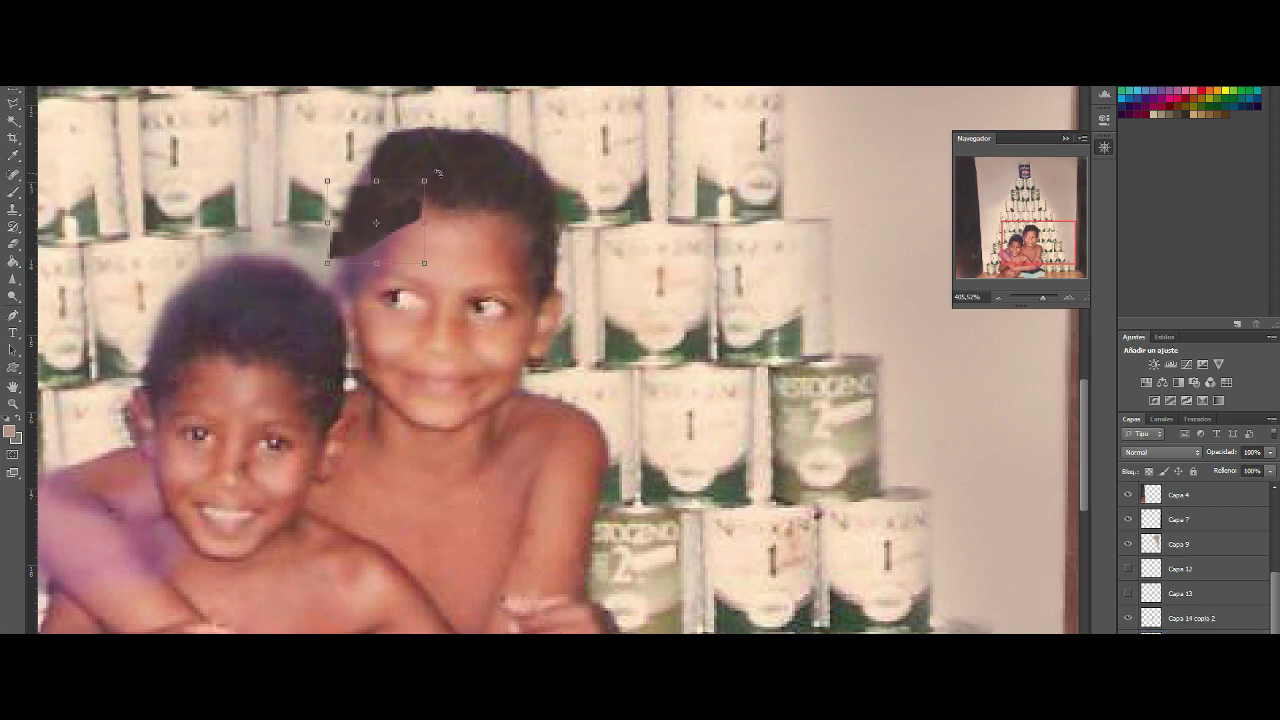
left_click_drag(437, 173, 405, 155)
left_click(14, 103)
key("Return")
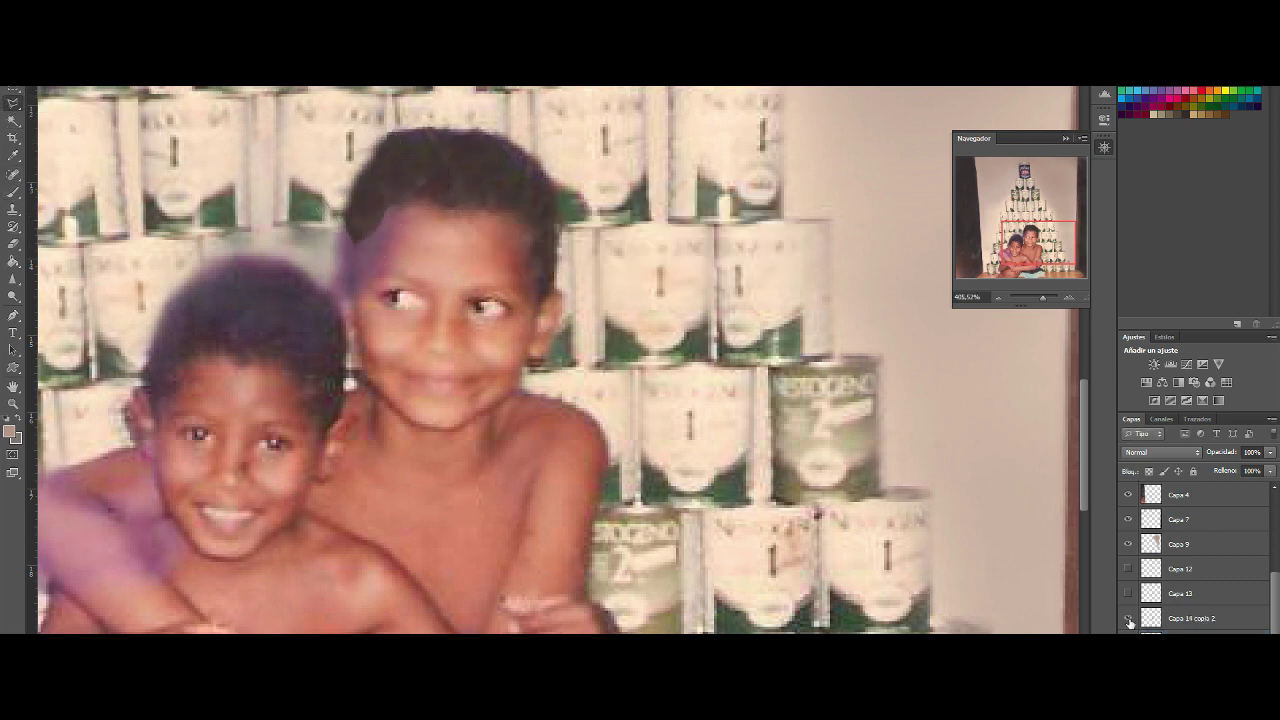
Show Capa 14 copia 2, rotate it to match the hair, and reveal Capa 14 copia 3
left_click(1130, 622)
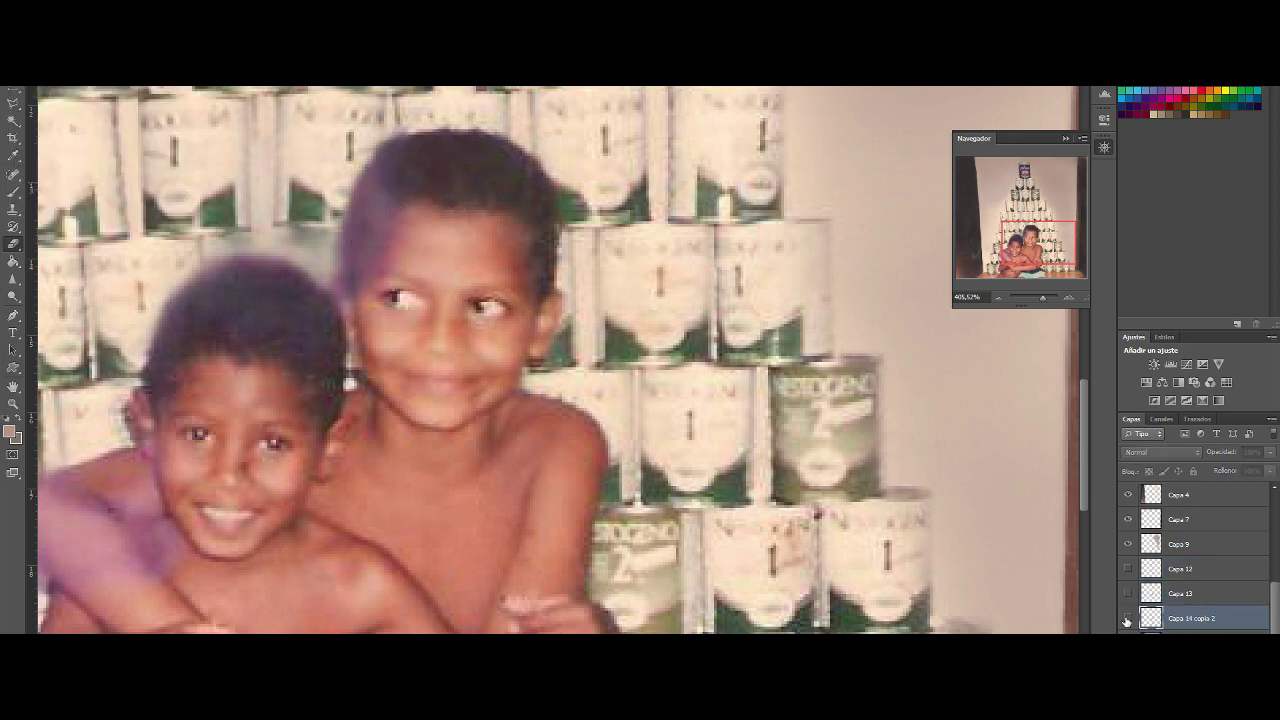
left_click_drag(658, 151, 485, 100)
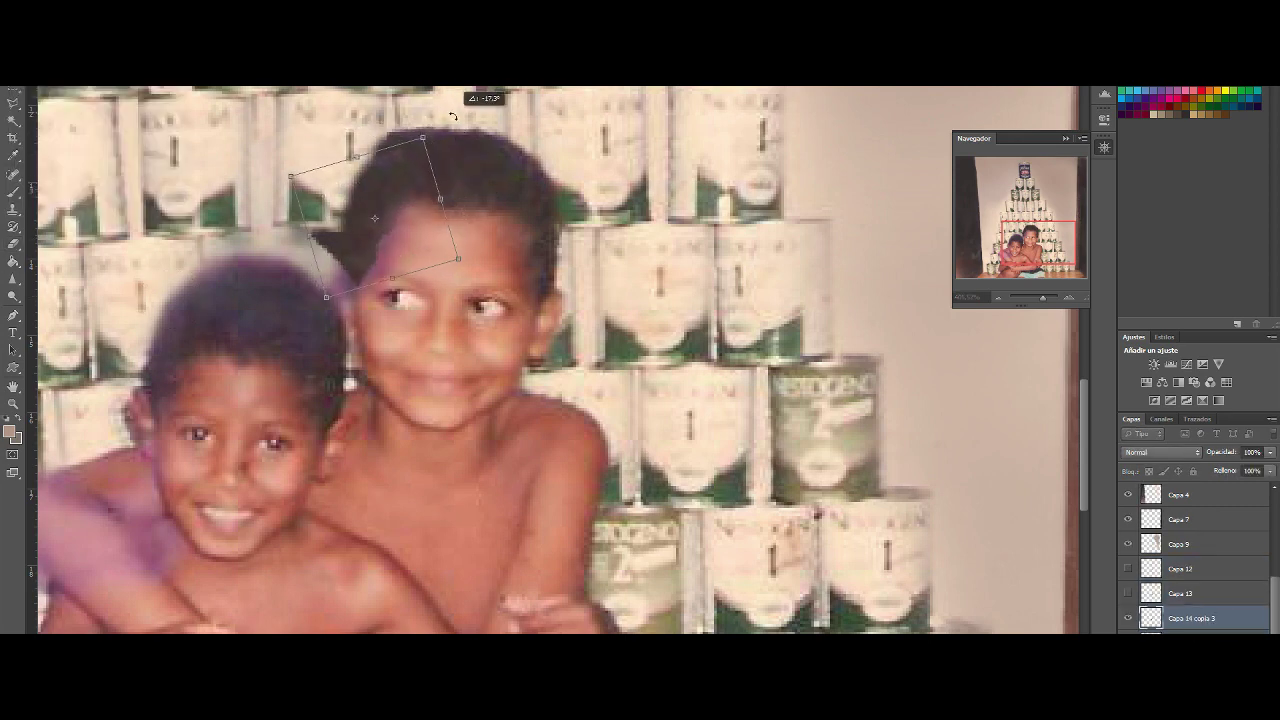
key("m")
left_click(569, 266)
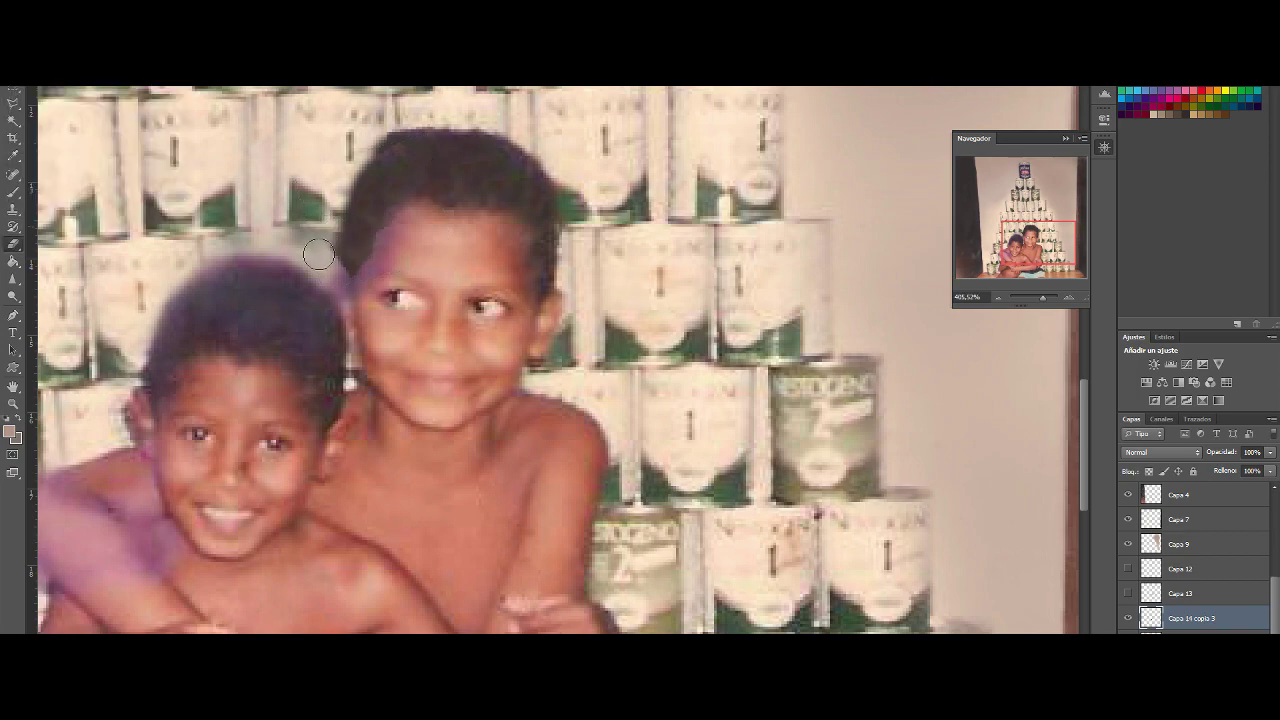
left_click(1128, 619)
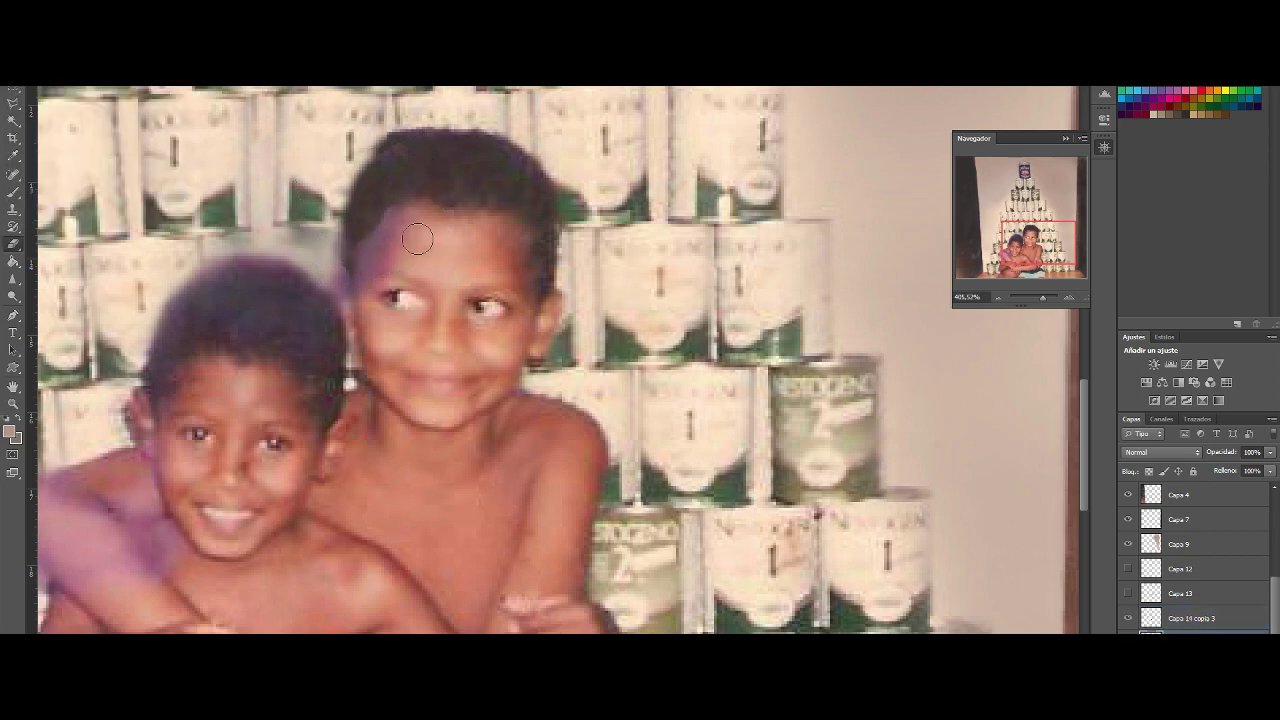
key("ctrl+0")
scroll(432, 164, "up", 3)
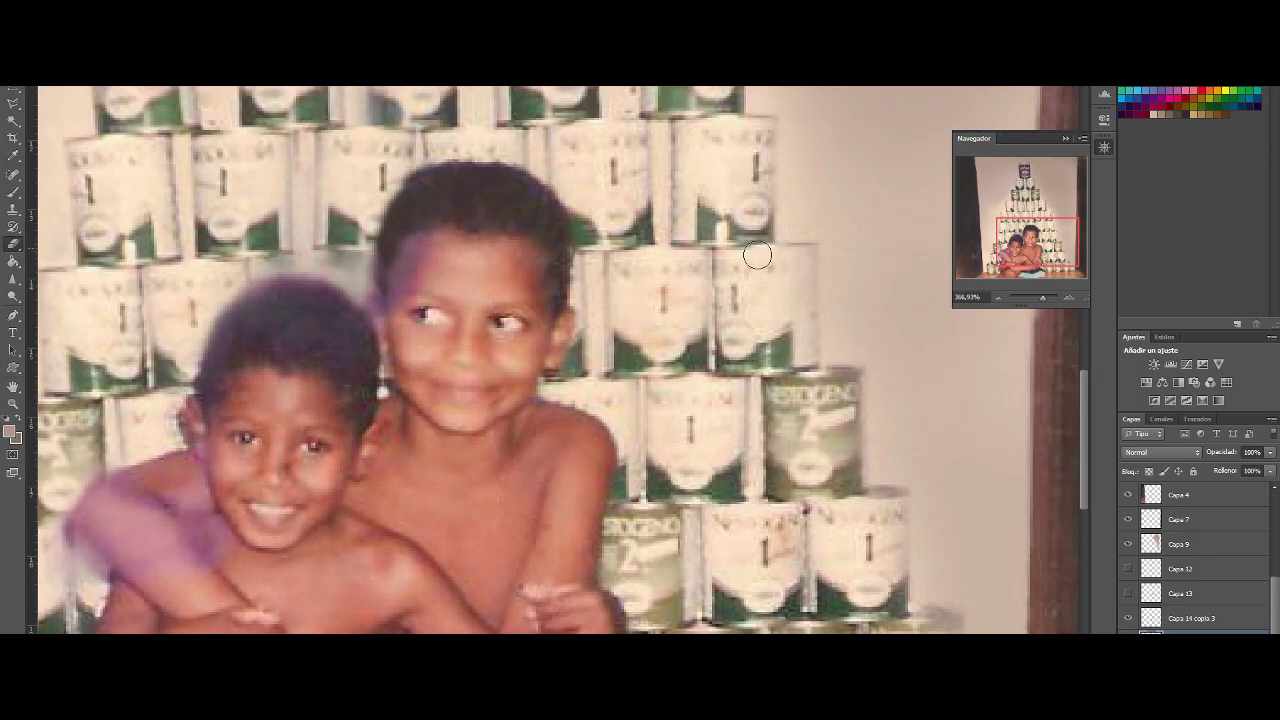
left_click_drag(1042, 297, 1046, 297)
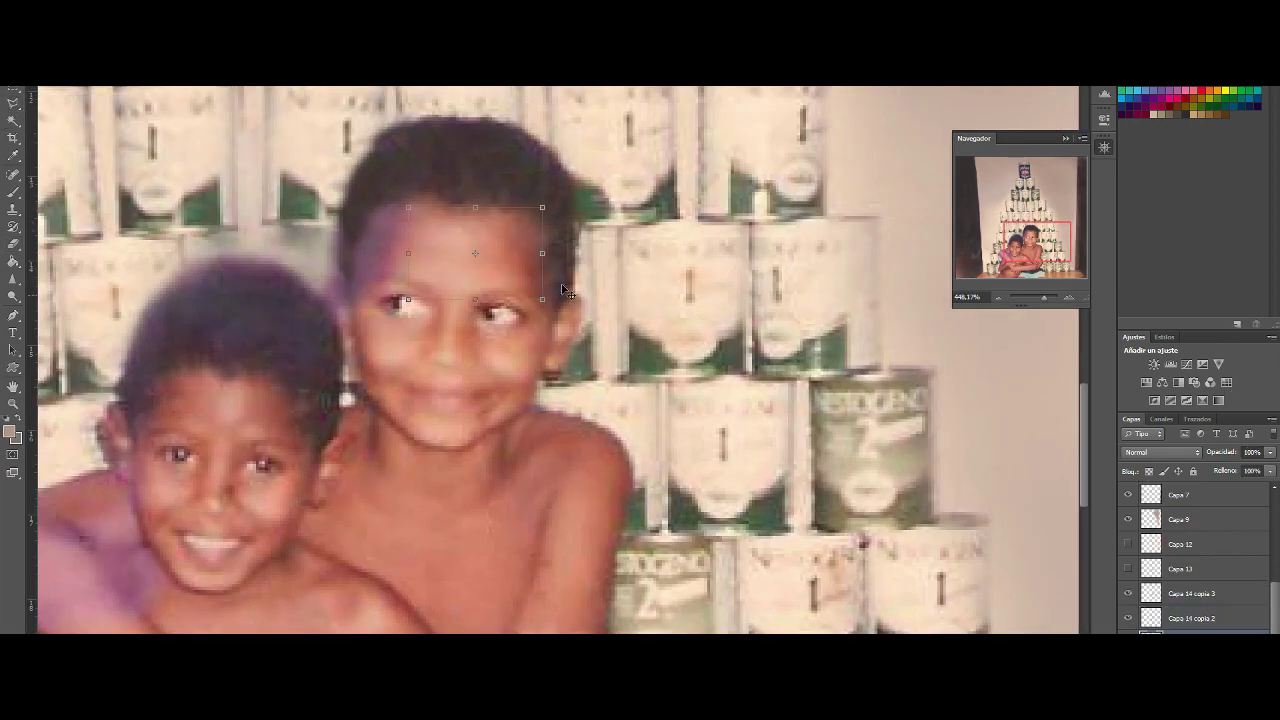
Rotate the forehead patch about 19 degrees over the older boy's forehead and apply it
left_click_drag(440, 249, 497, 213)
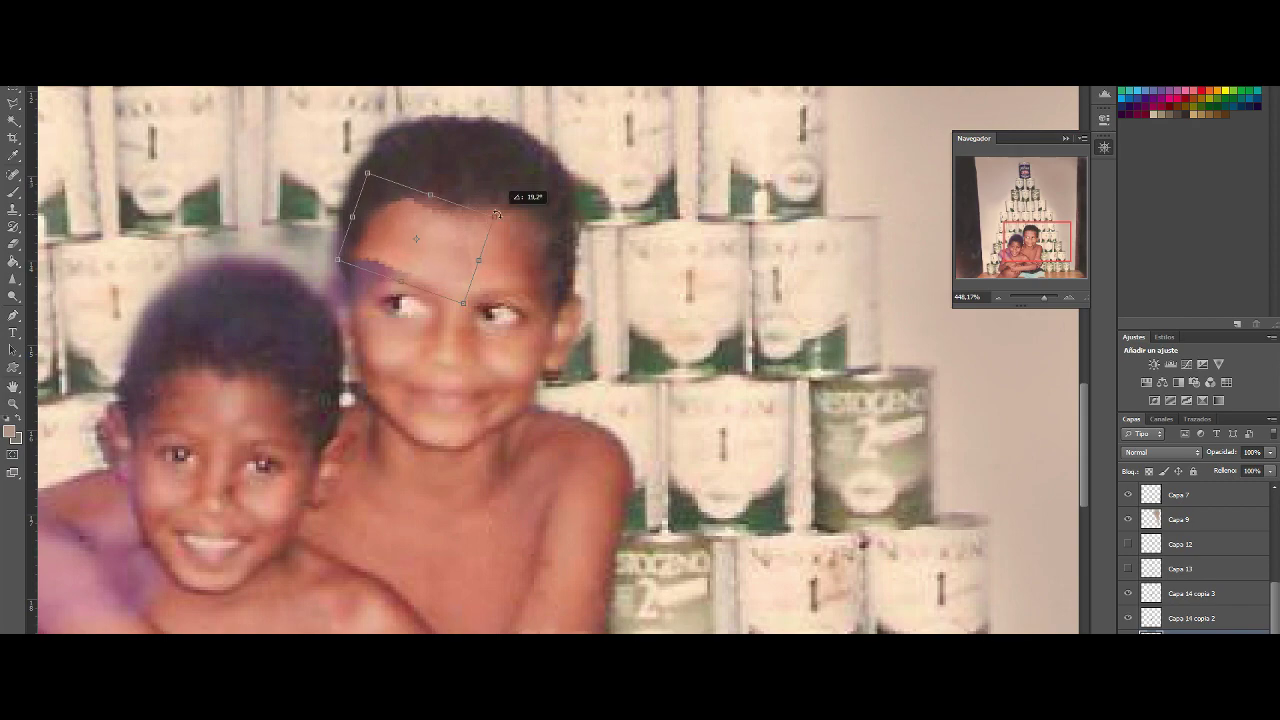
key("Return")
key("b")
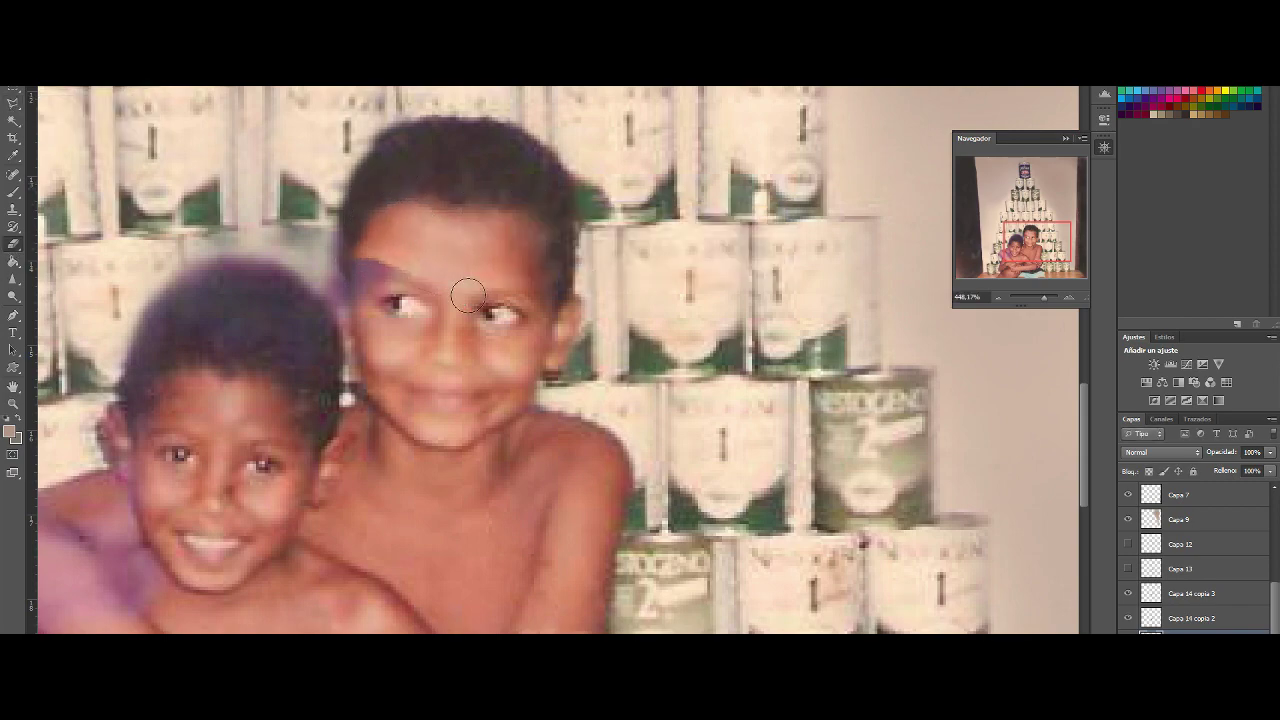
scroll(468, 296, "down", 5)
scroll(540, 290, "up", 2)
scroll(572, 287, "up", 2)
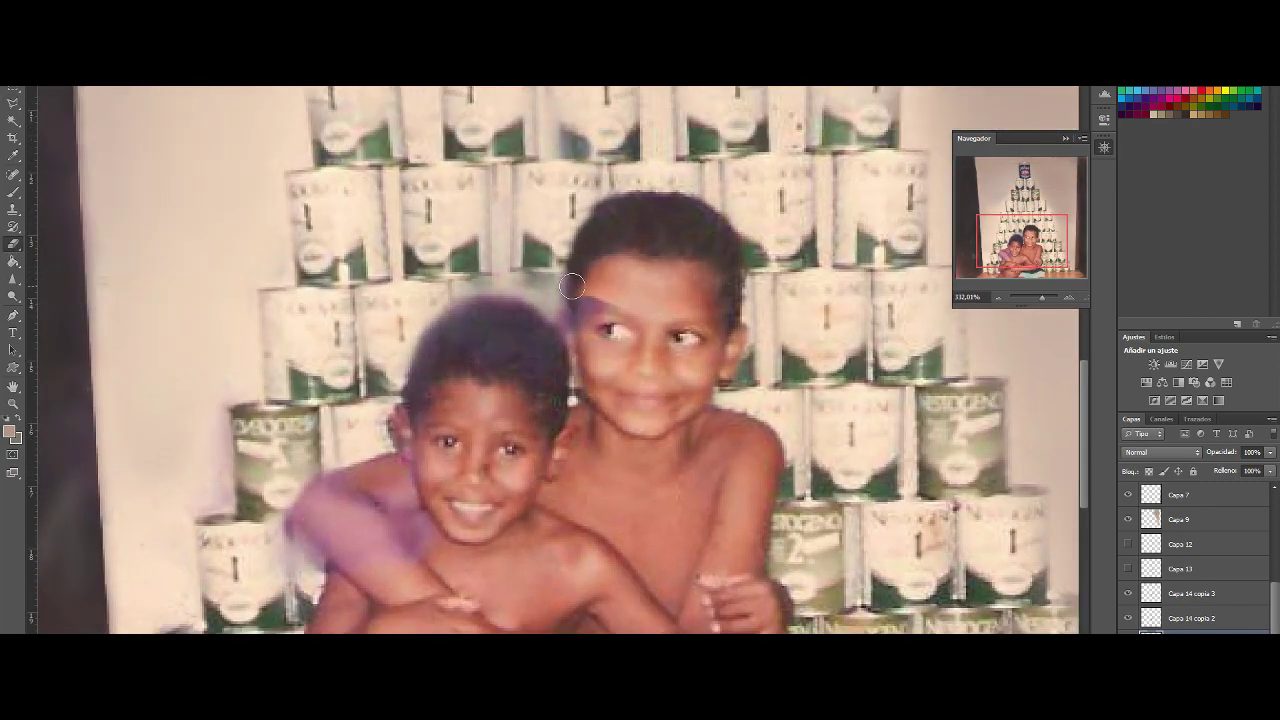
left_click_drag(1046, 303, 1048, 300)
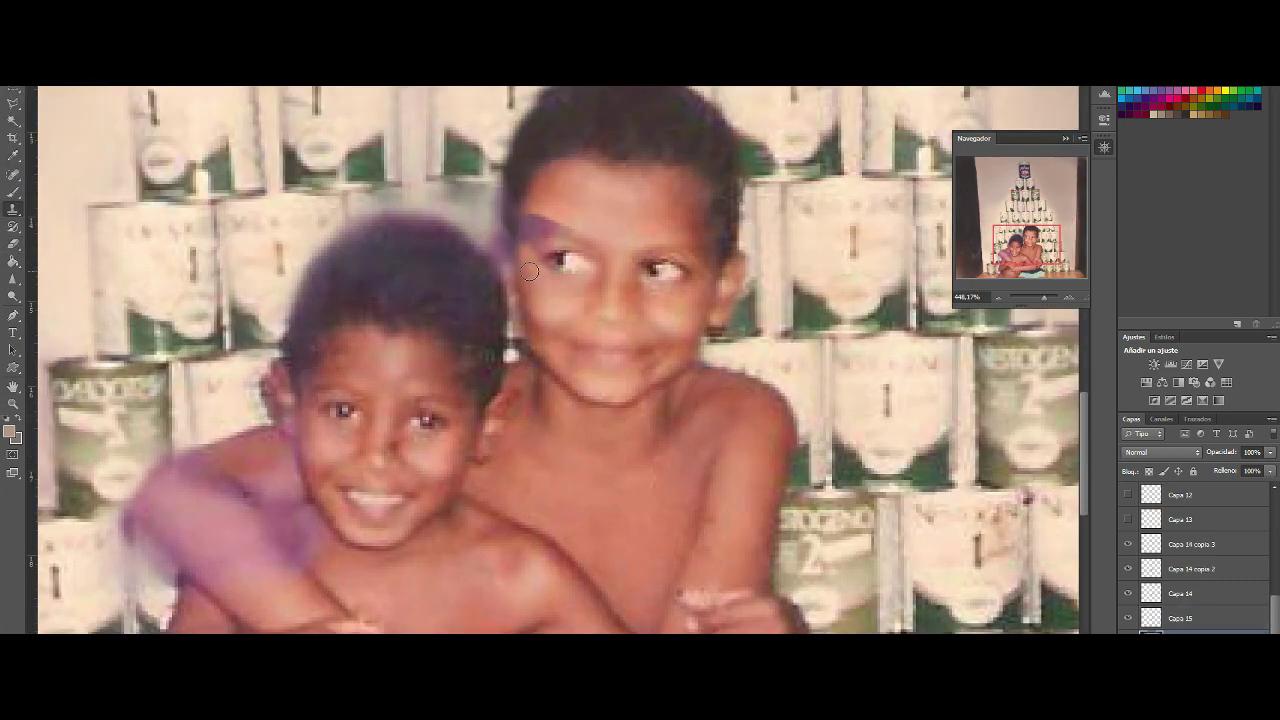
key("alt+bracketright")
Paint a skin tone over the forehead stain, then undo the stroke
left_click(12, 432)
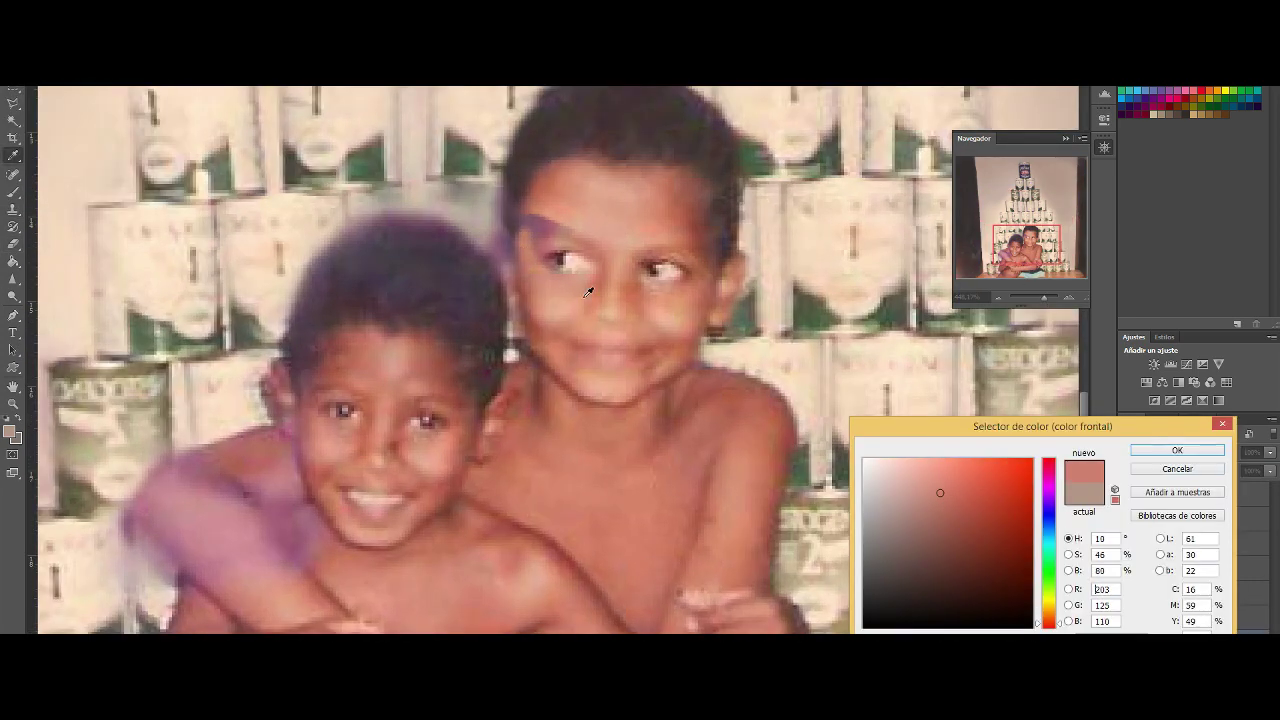
left_click(1172, 449)
left_click_drag(1044, 300, 1043, 298)
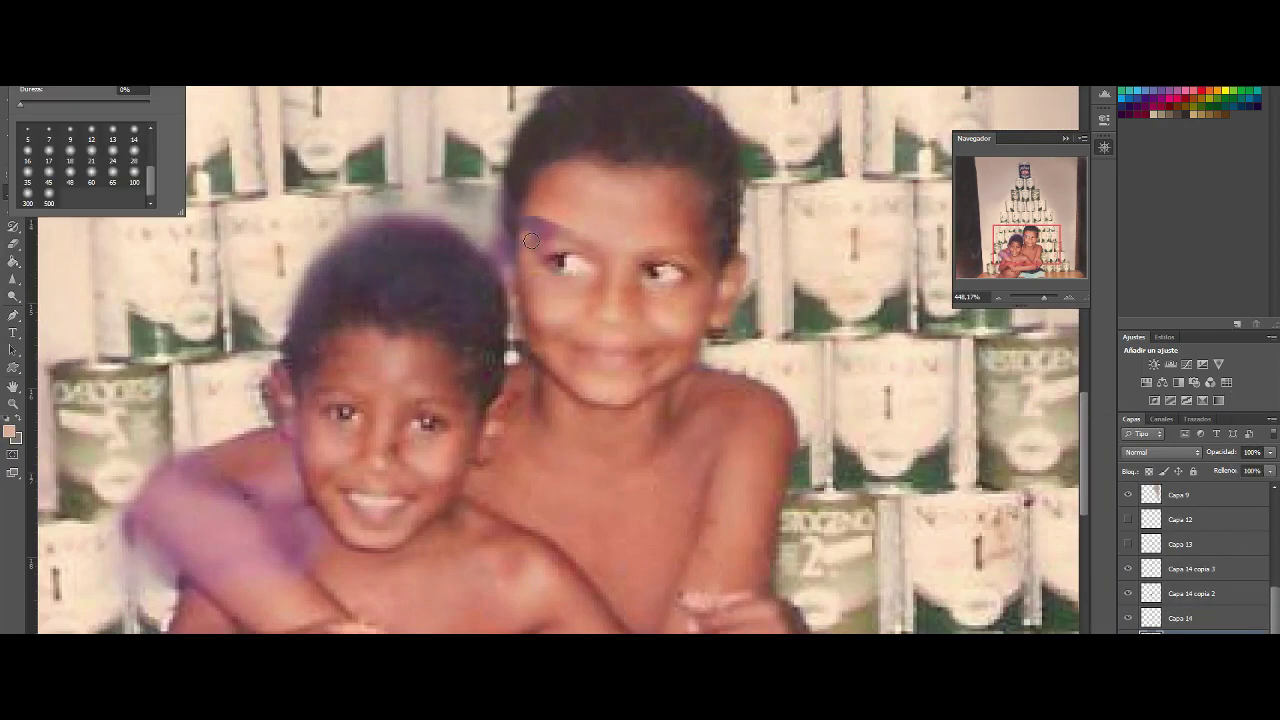
left_click_drag(530, 225, 566, 231)
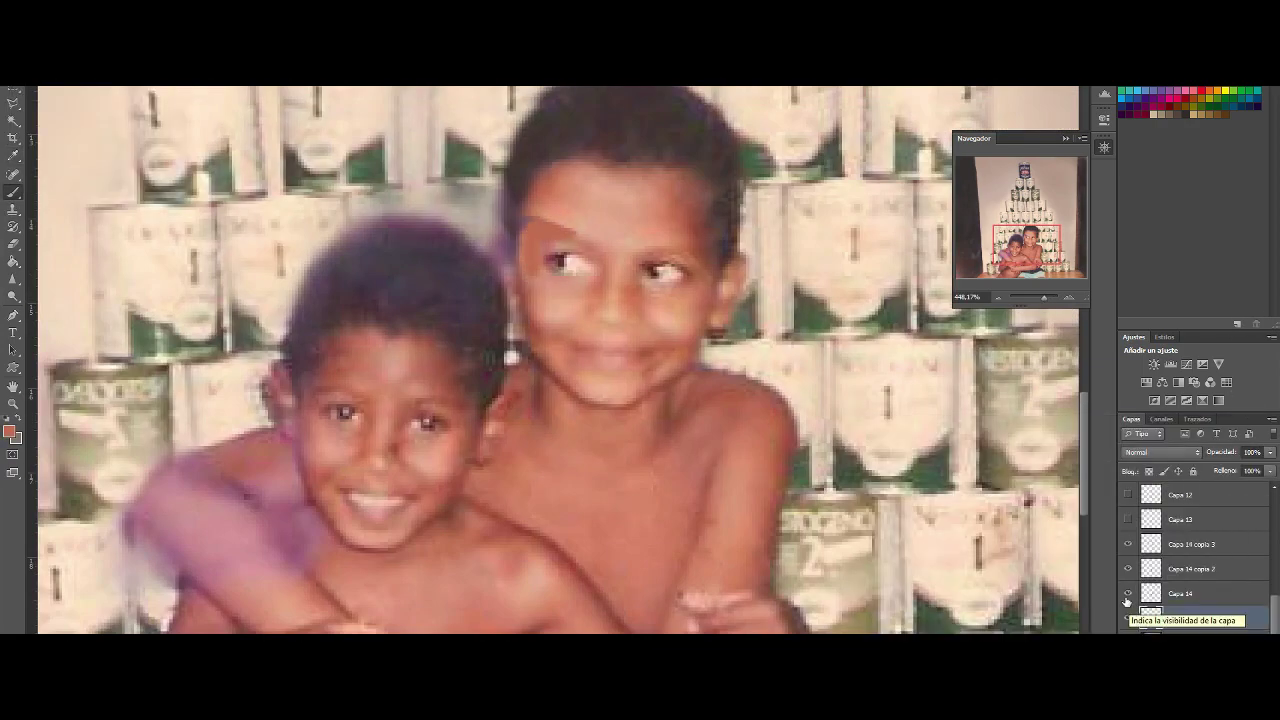
left_click(1190, 618)
key("l")
Duplicate the Capa 14 patch and rotate the copy over the forehead stain
key("ctrl+j")
key("ctrl+t")
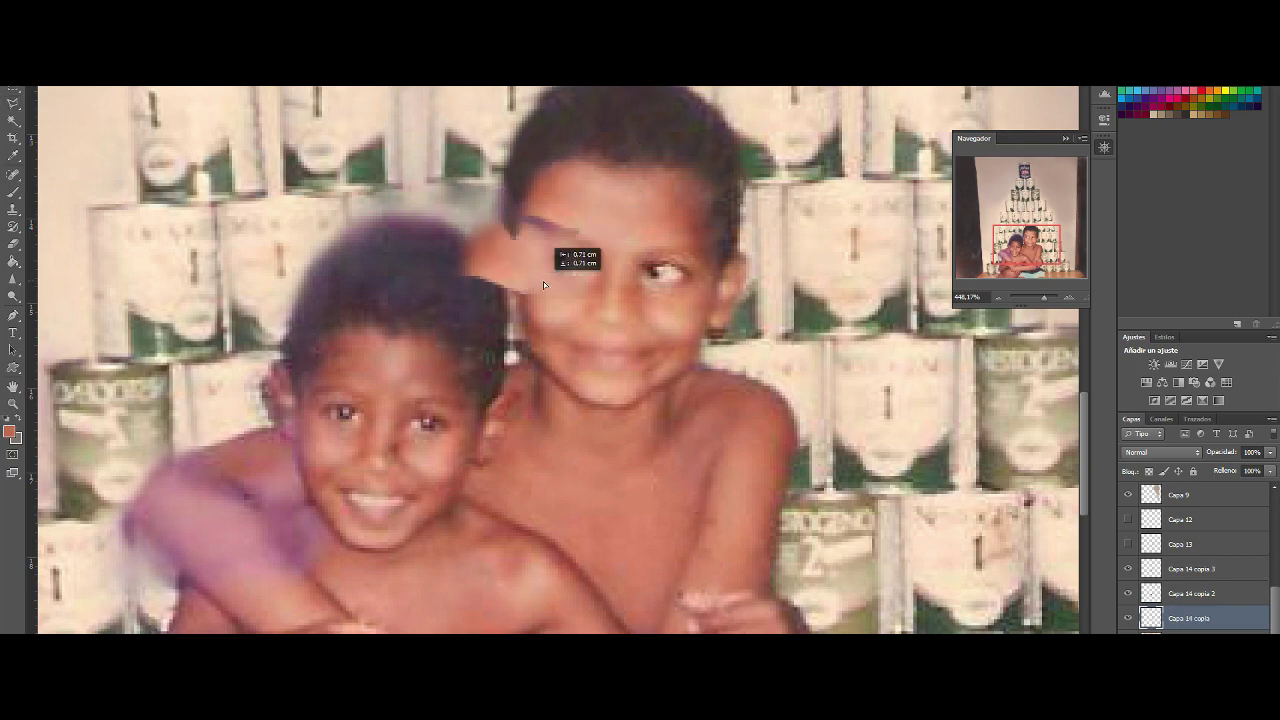
left_click_drag(543, 281, 639, 187)
key("e")
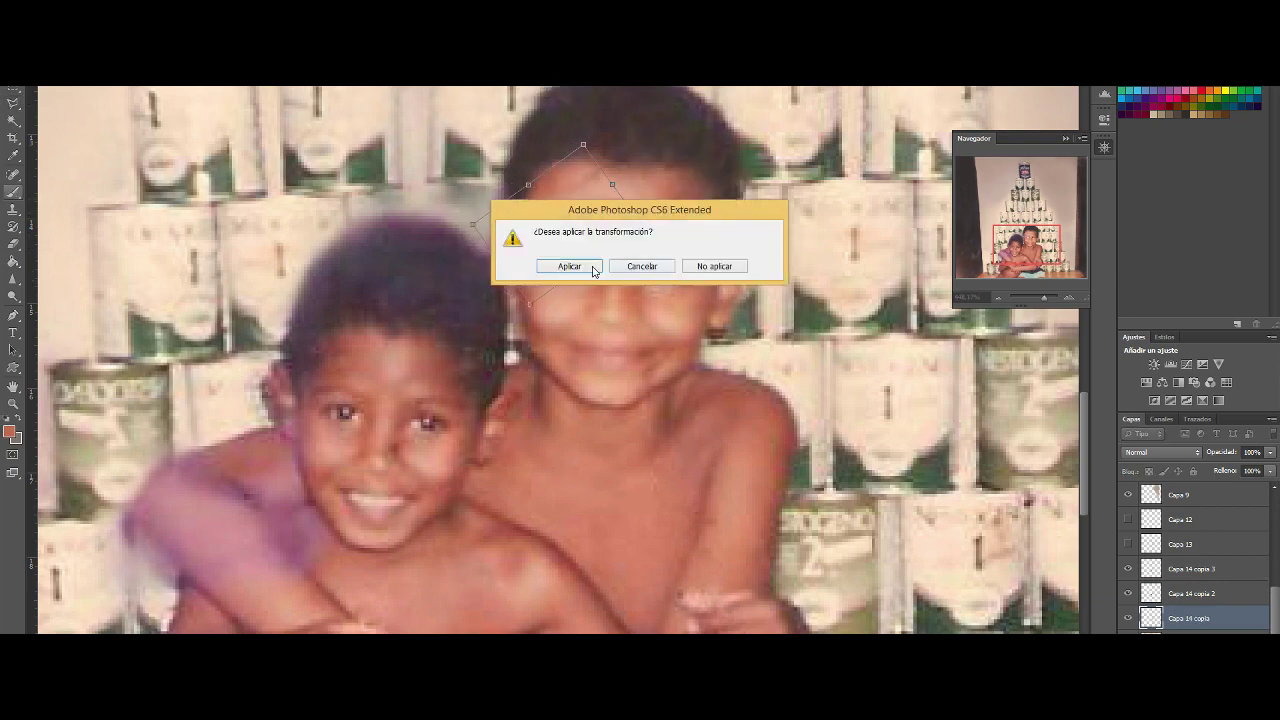
left_click(566, 263)
left_click_drag(1046, 298, 1044, 301)
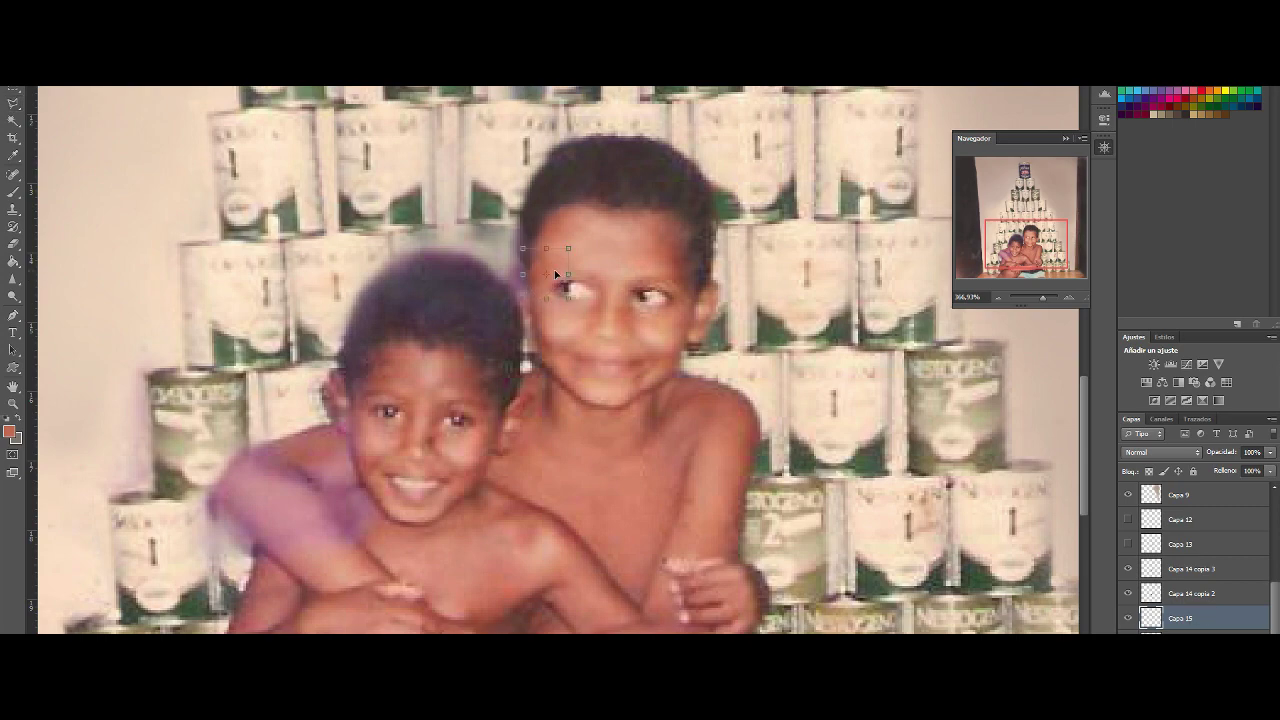
key("e")
key("Return")
left_click(1044, 300)
Move the Capa 15 patch onto the forehead and rotate a duplicate of it
left_click(1129, 572)
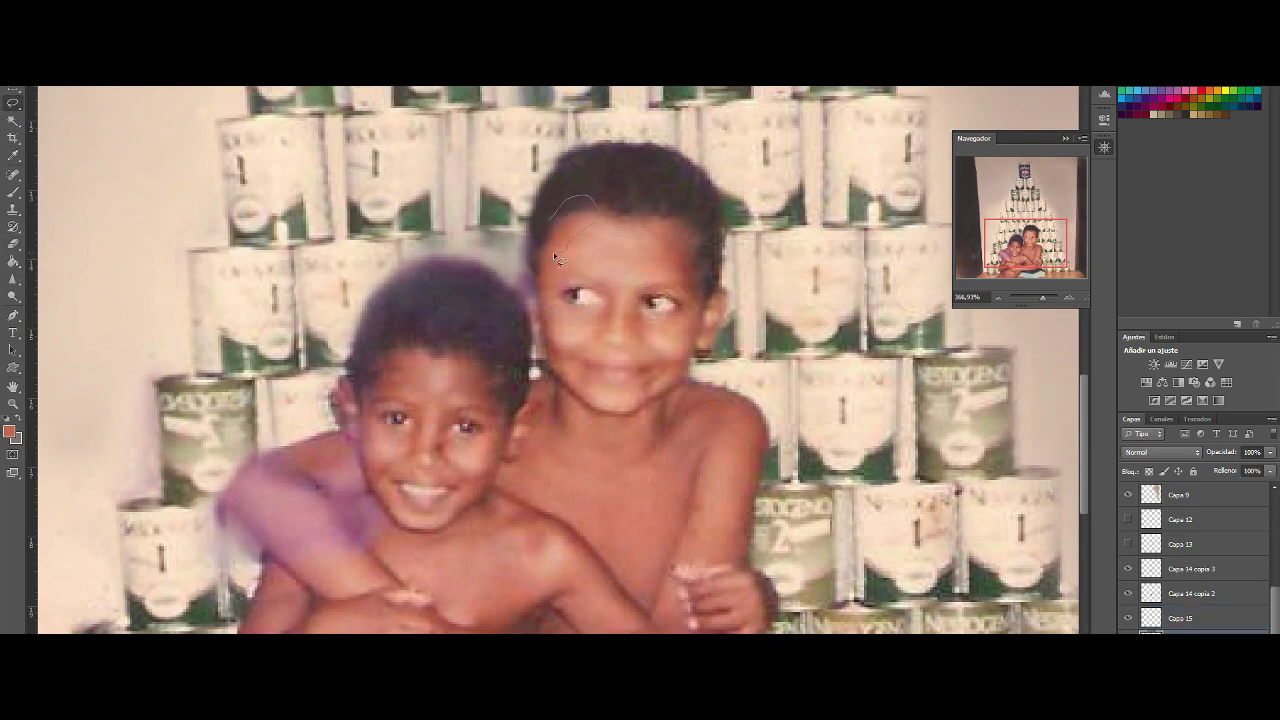
left_click_drag(579, 248, 579, 249)
key("ctrl+j")
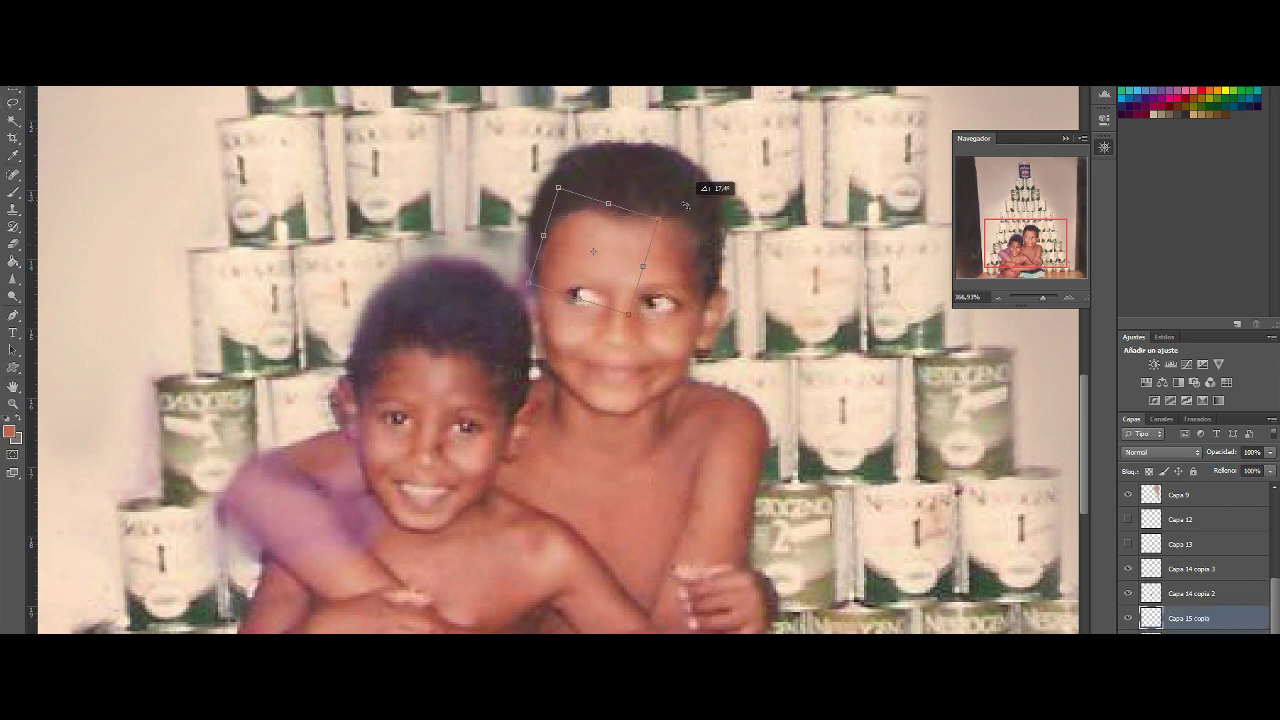
key("ctrl+t")
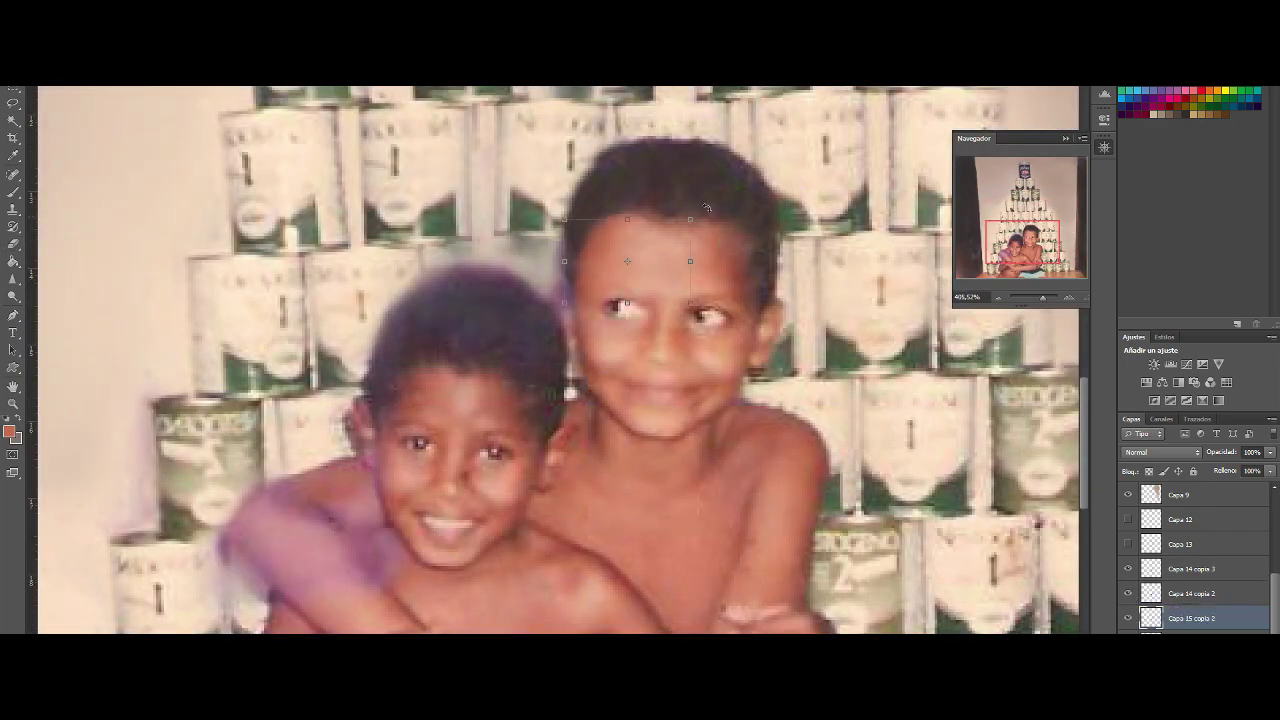
left_click(1133, 594)
key("Return")
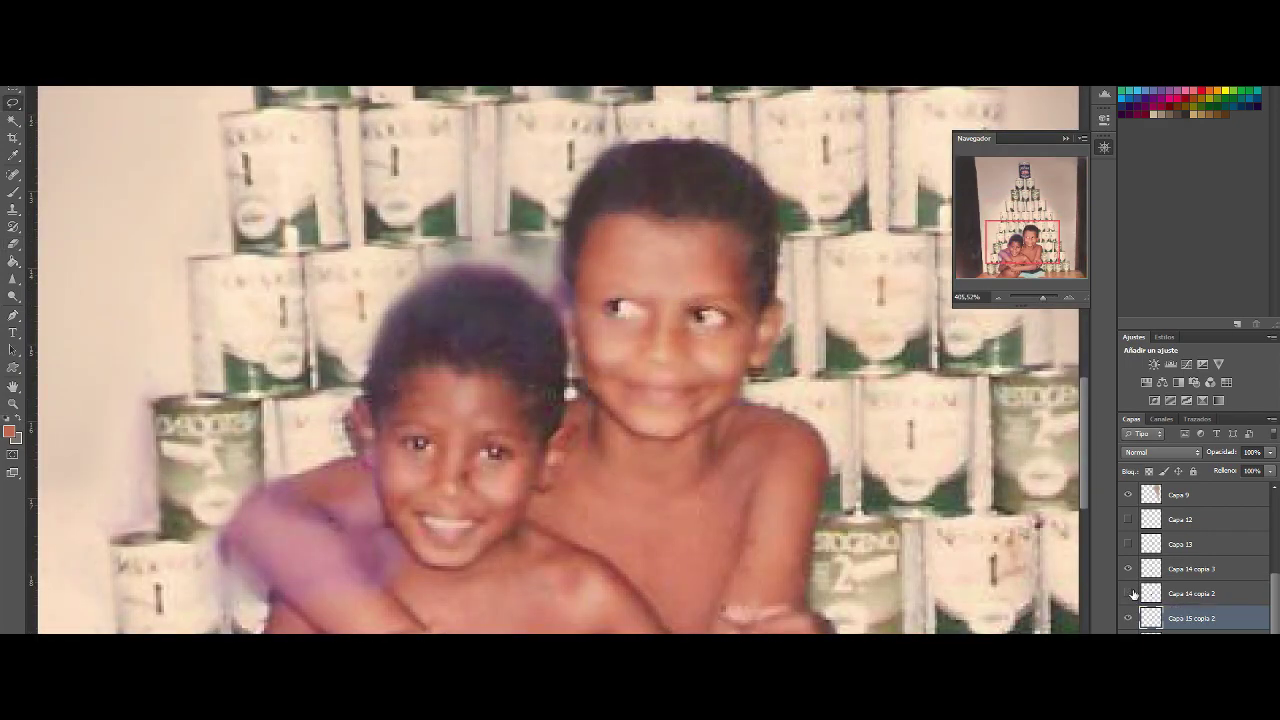
Reposition the Capa 14 copia 3 patch on the forehead and commit it
left_click(1128, 569)
left_click(1190, 568)
left_click_drag(632, 199, 624, 197)
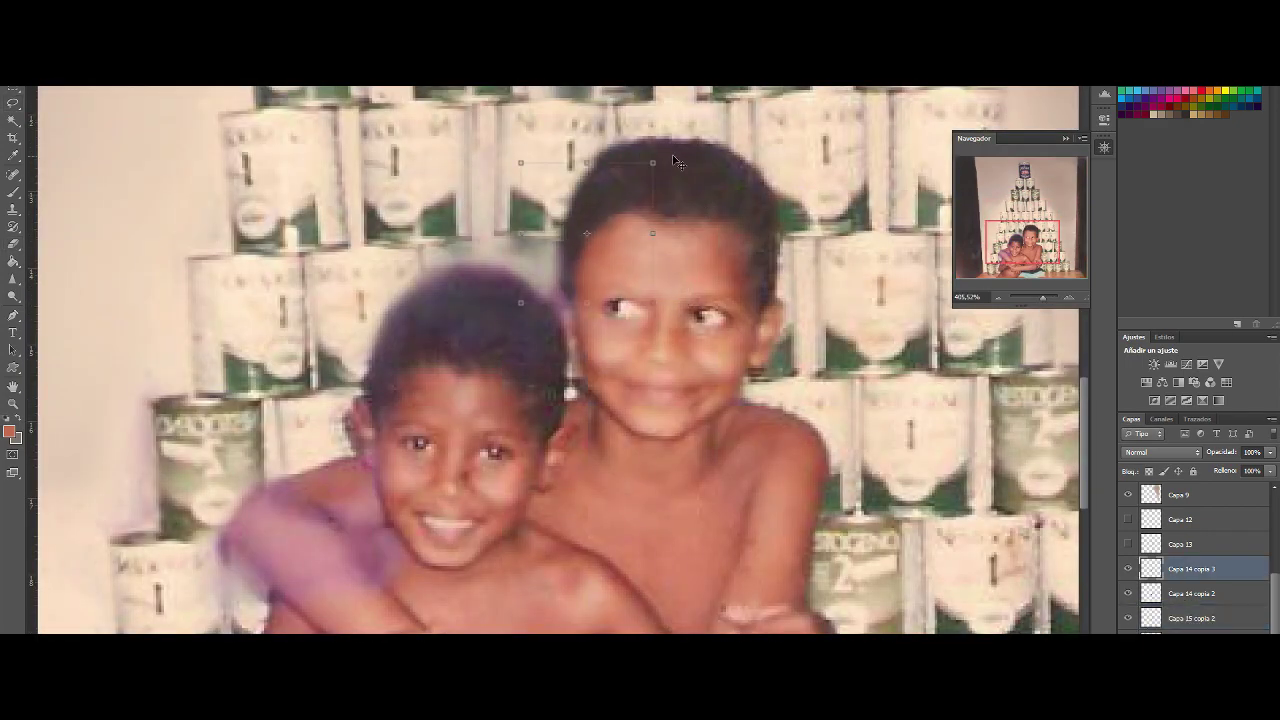
key("b")
key("Return")
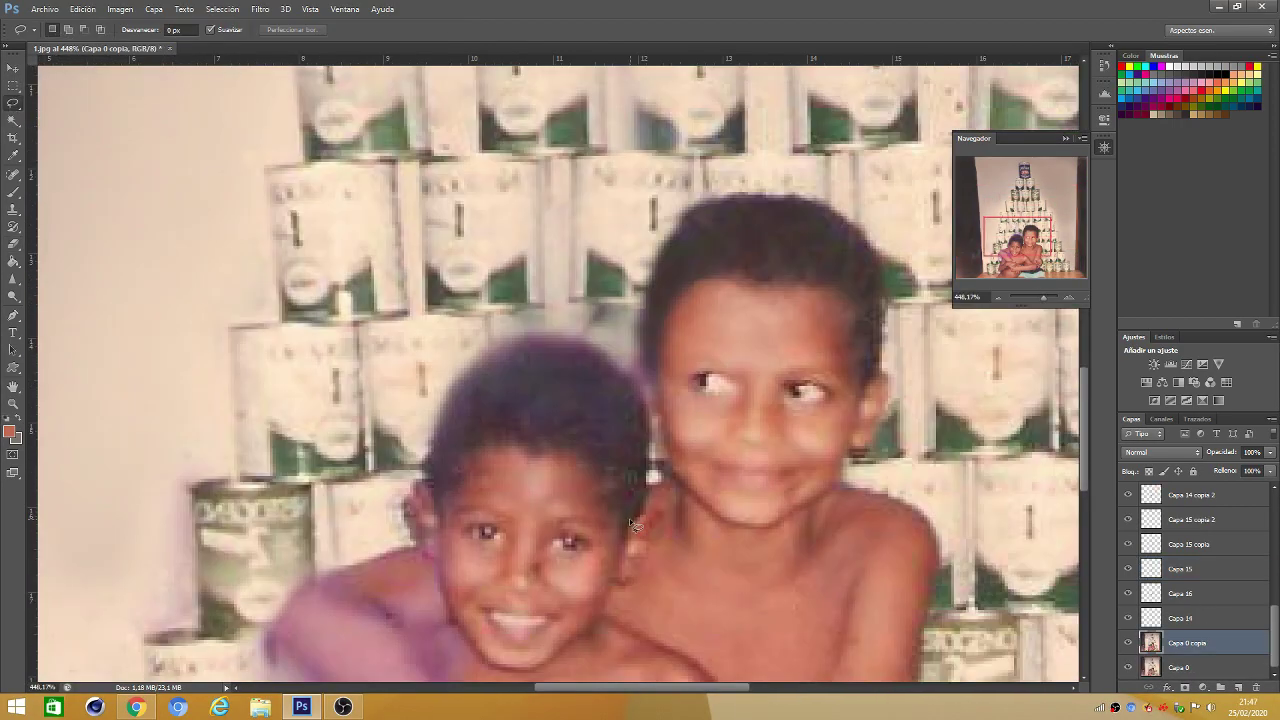
Copy the lassoed hair, place duplicates along the younger boy's hairline, and merge them down
key("ctrl+j")
left_click_drag(630, 547, 629, 421)
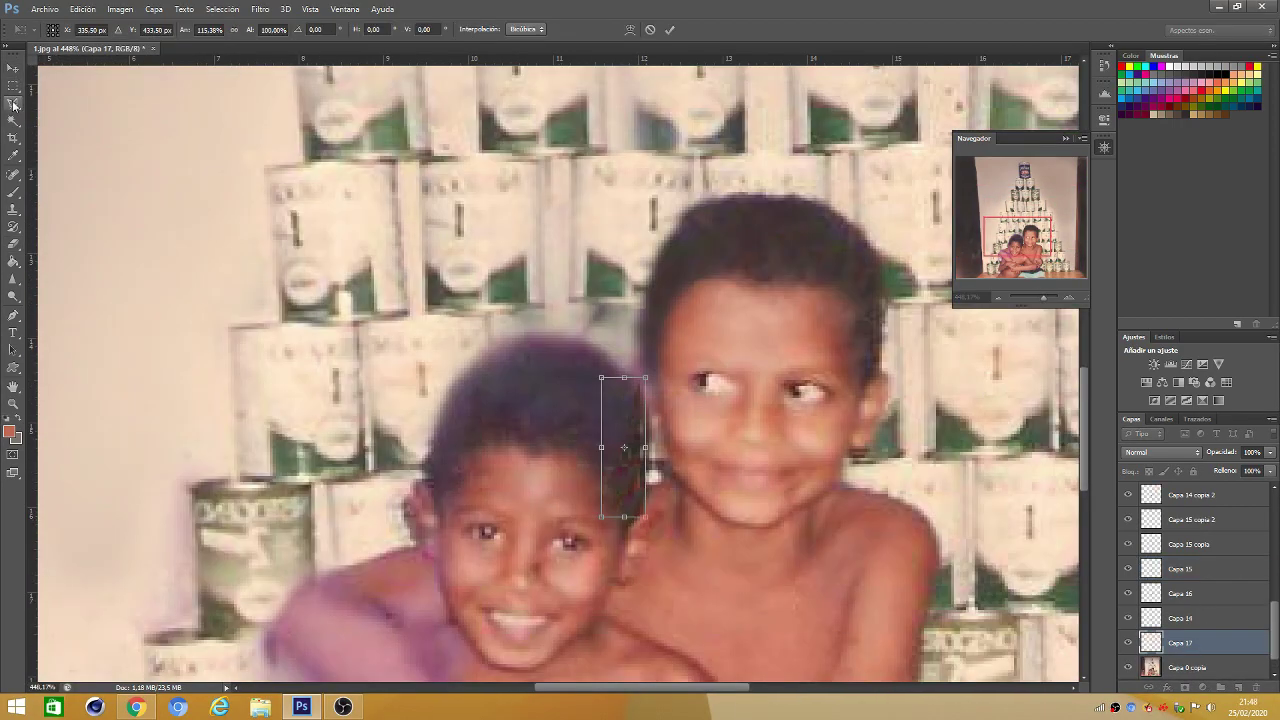
key("Return")
key("e")
key("v")
left_click_drag(622, 470, 611, 430)
key("ctrl+j")
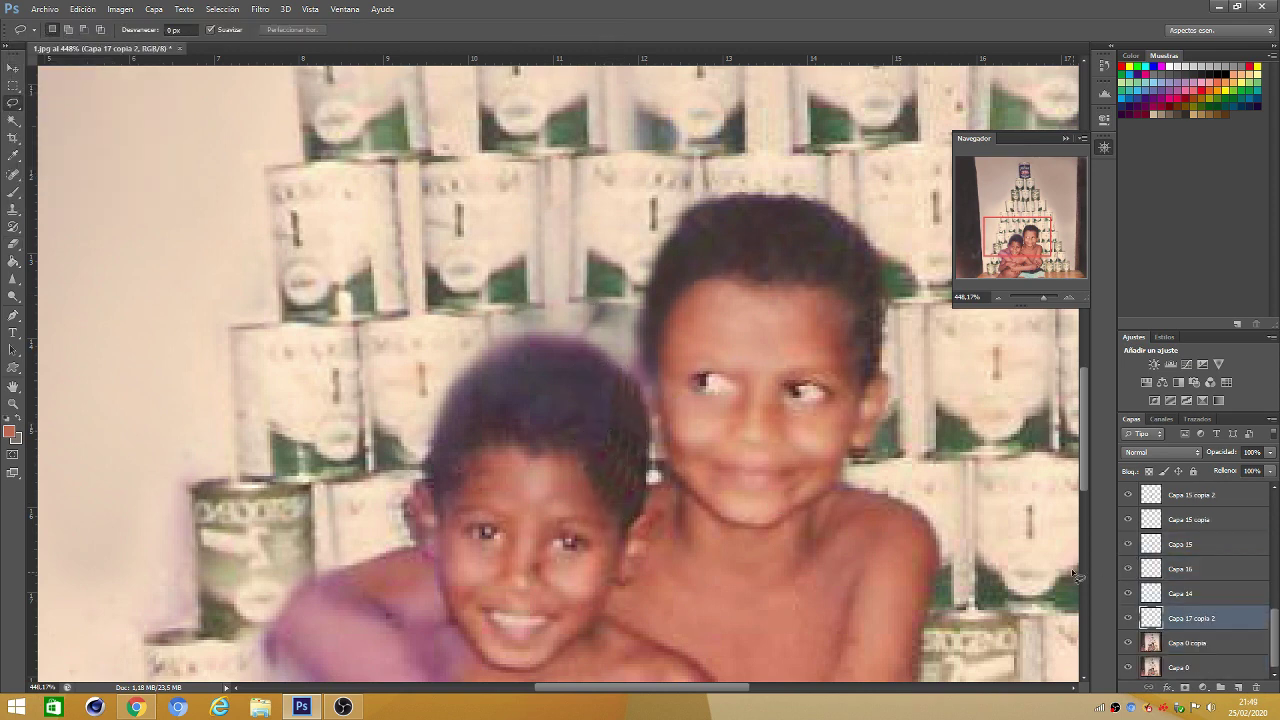
key("ctrl+j")
key("ctrl+e")
key("ctrl+e")
key("ctrl+e")
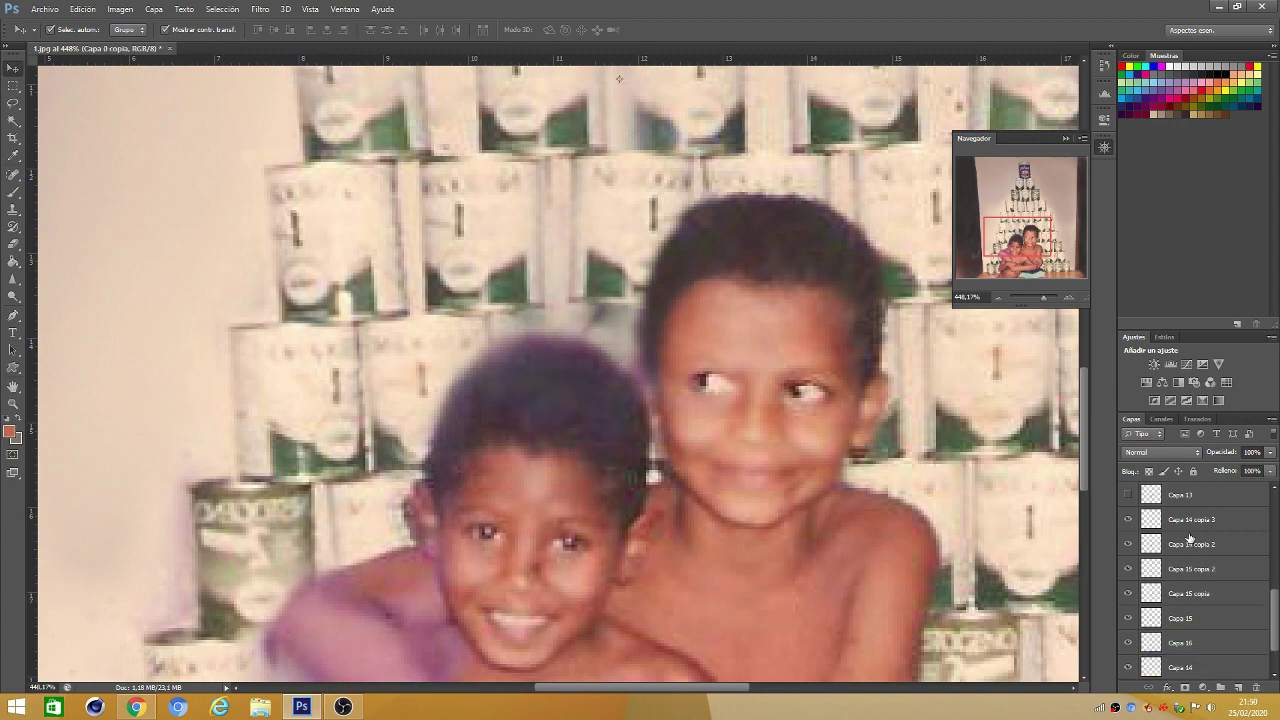
Undo an accidental shift of the photo layer and reselect the Capa 0 copia layer
scroll(1130, 547, "up", 2)
key("e")
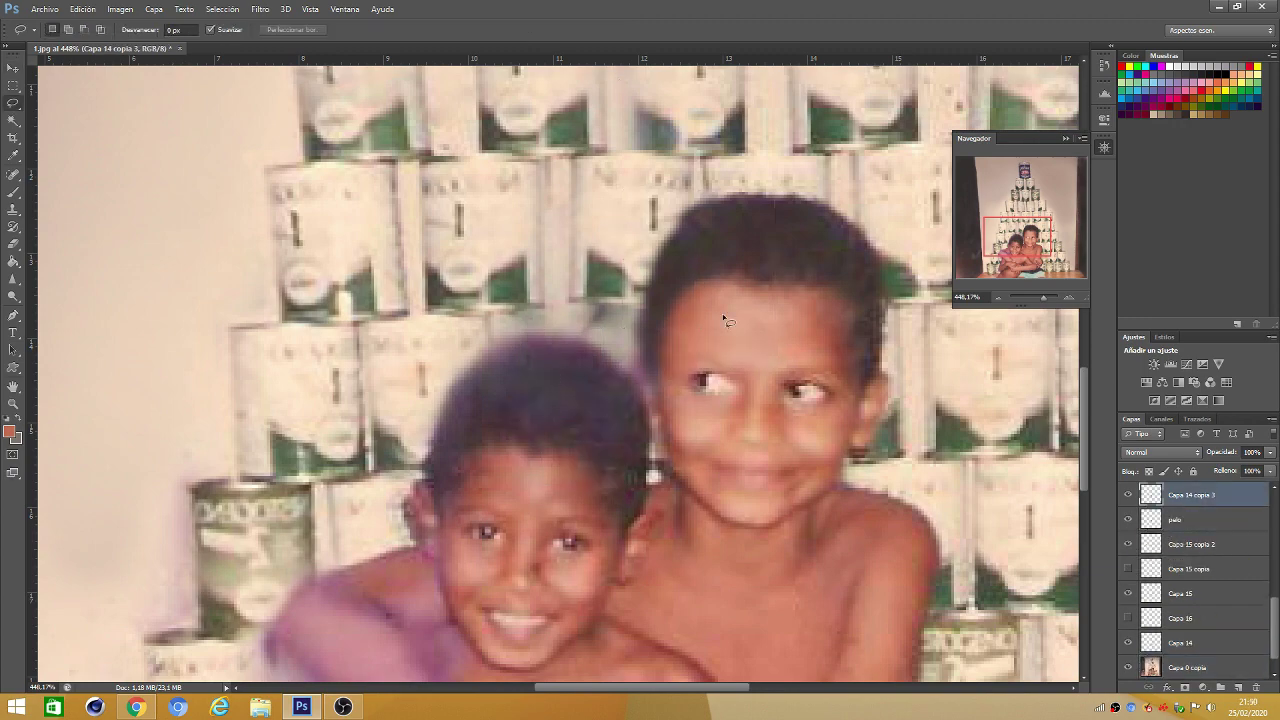
key("v")
scroll(640, 340, "down", 2)
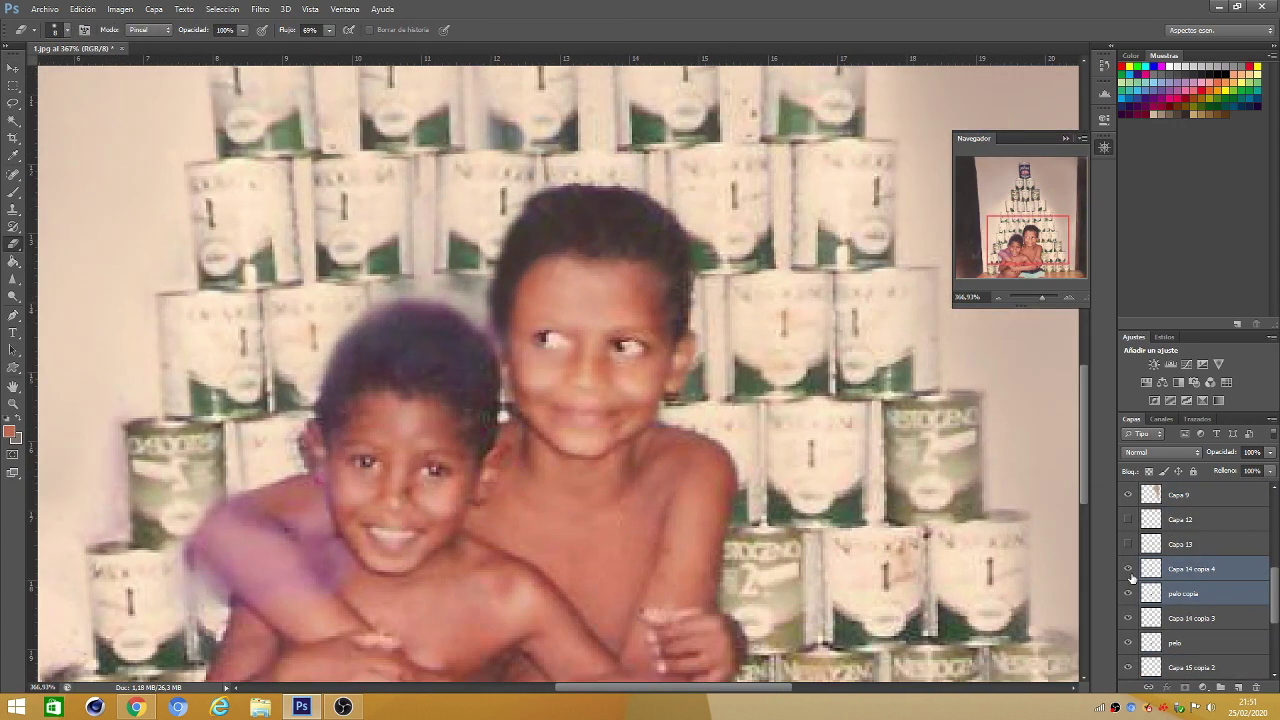
left_click_drag(568, 250, 578, 263)
key("ctrl+alt+z")
key("ctrl+alt+z")
key("ctrl+alt+z")
key("e")
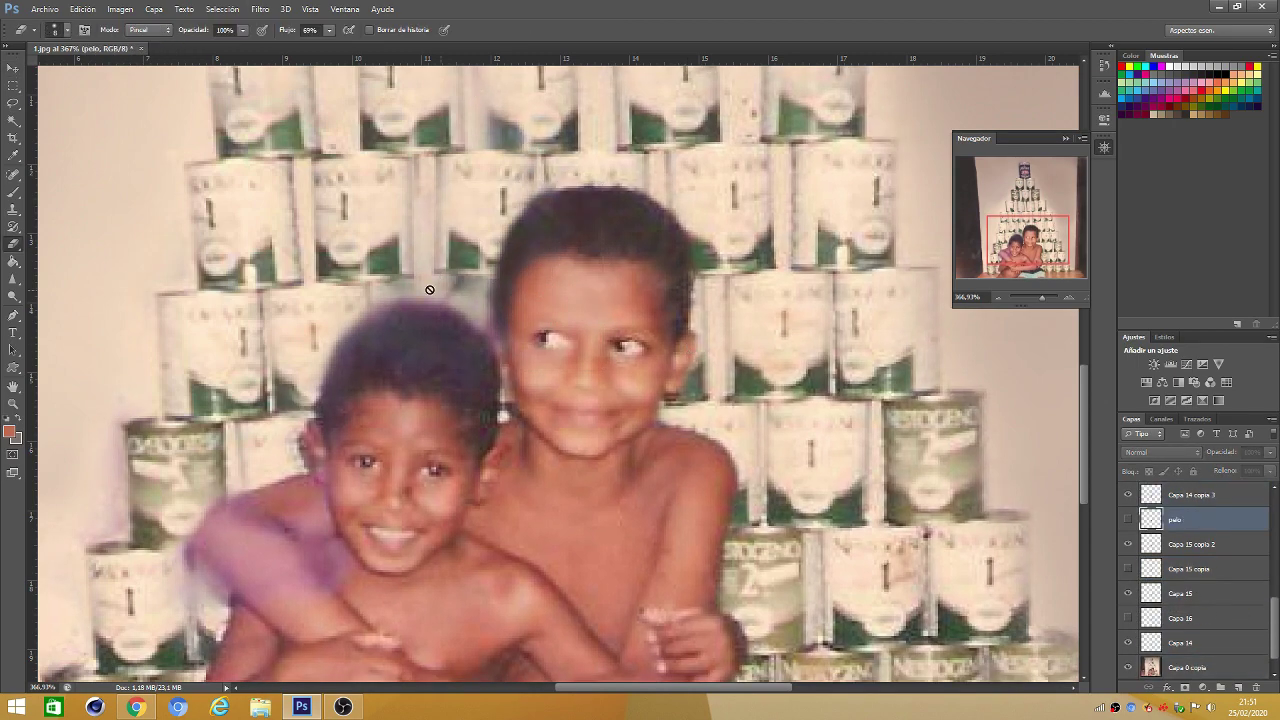
key("ctrl+alt+z")
left_click(1193, 667)
scroll(467, 422, "up", 1)
key("s")
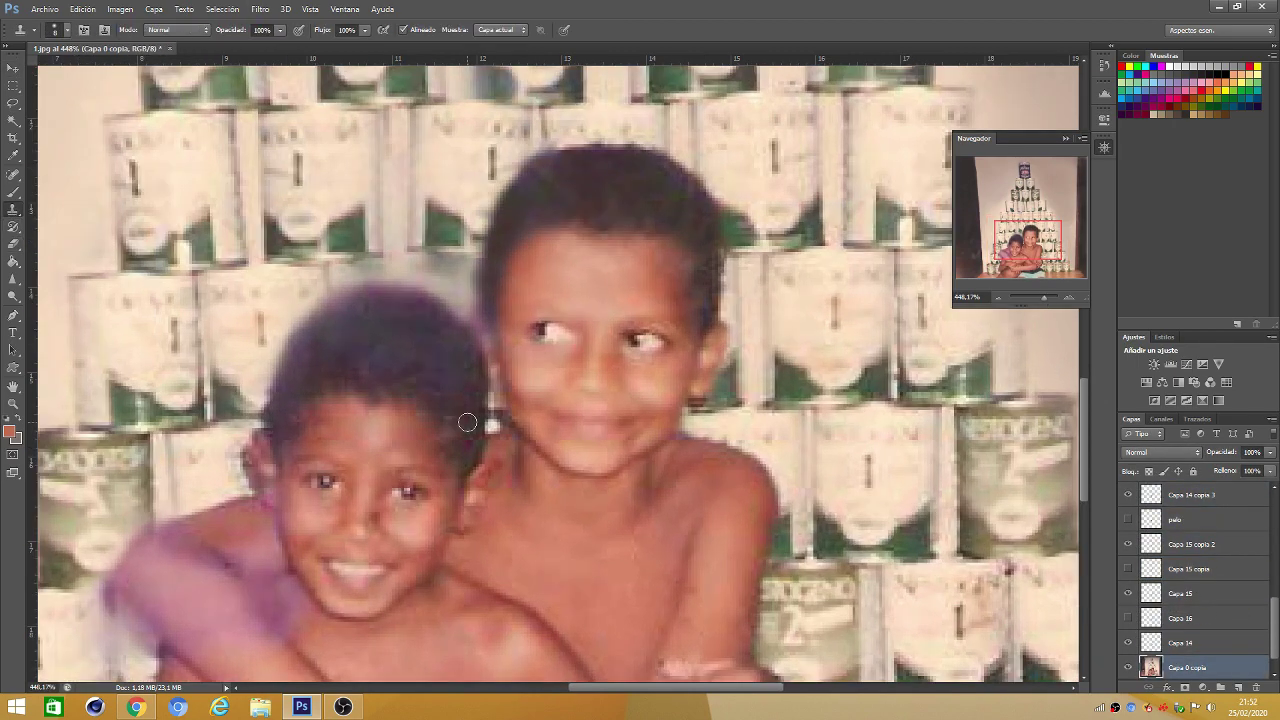
Paint a sampled dark hair colour over the hair gap on a new layer set to Hue blending
key("ctrl+shift+alt+n")
left_click(10, 431)
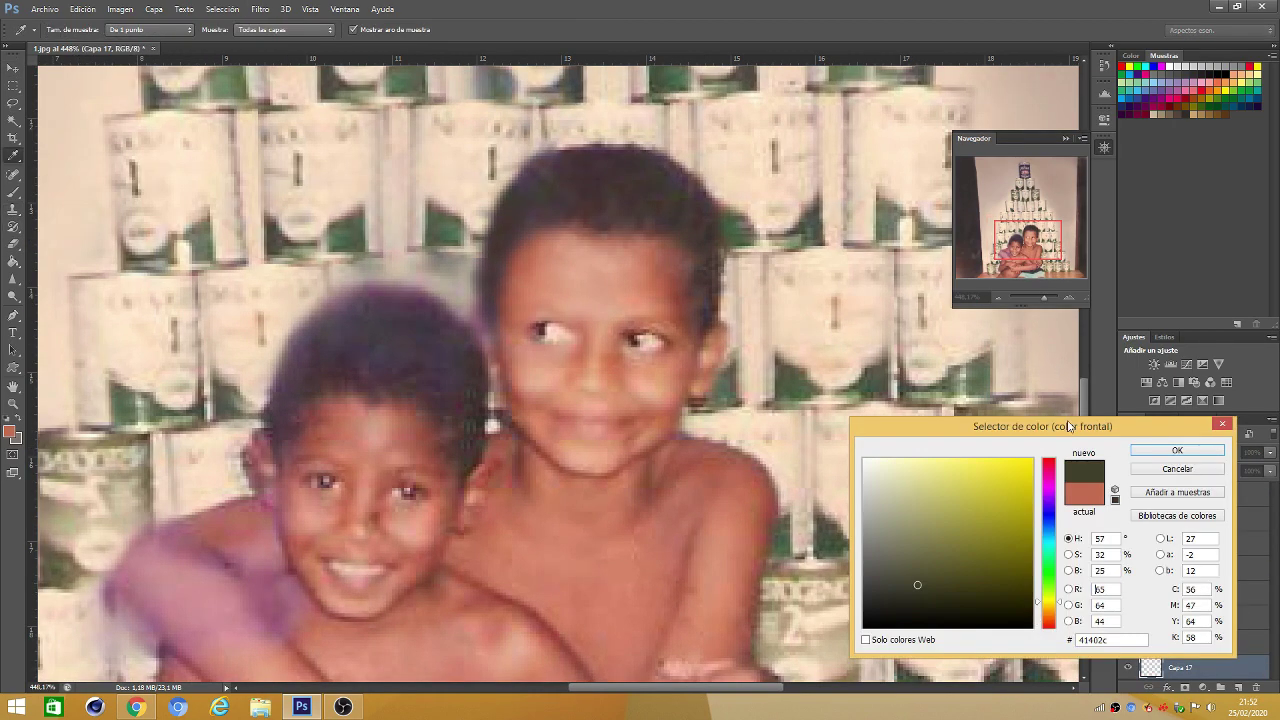
key("Return")
key("b")
left_click_drag(320, 343, 440, 363)
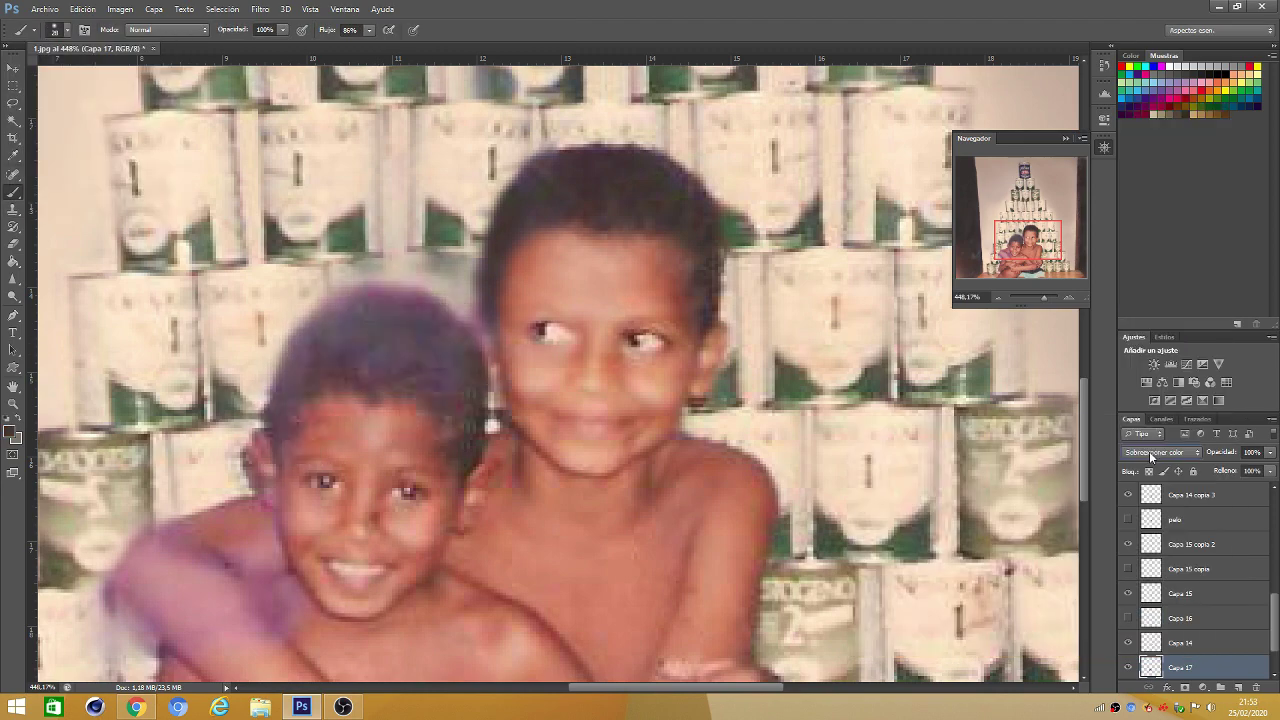
scroll(1160, 452, "down", 10)
left_click_drag(1043, 297, 1039, 297)
scroll(381, 380, "up", 1)
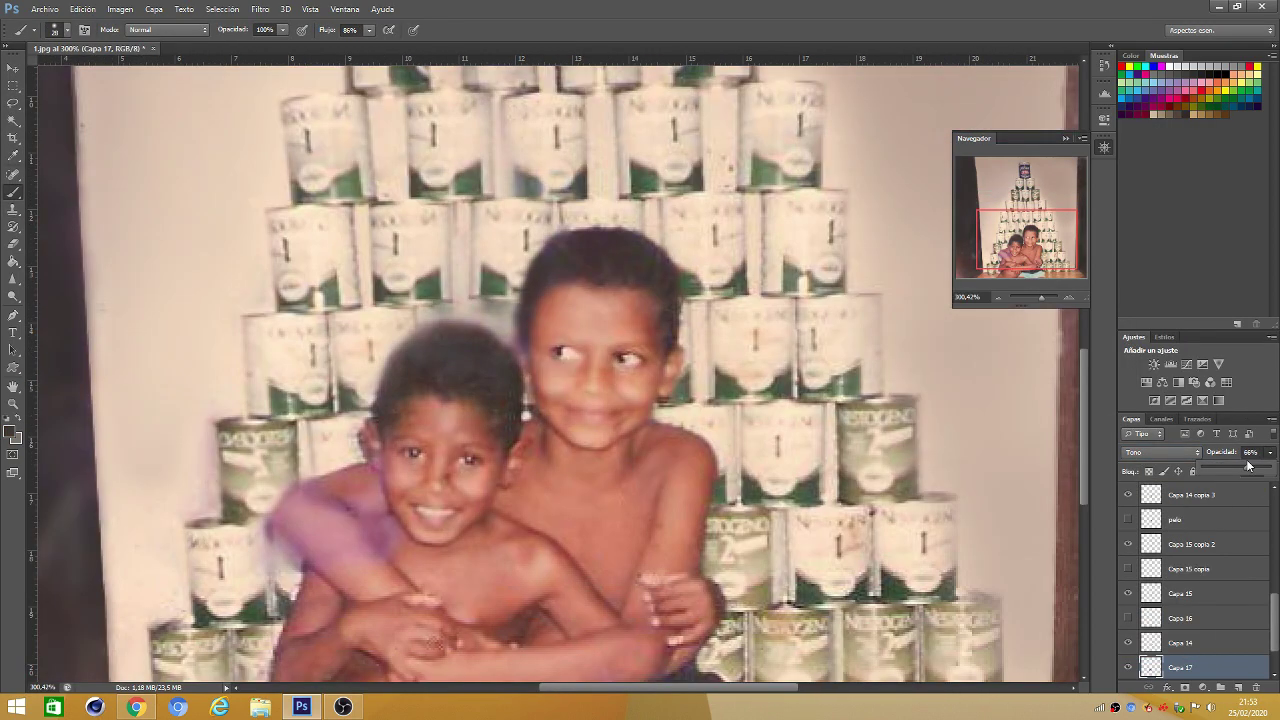
scroll(381, 380, "up", 1)
Spot-heal with a smaller brush, then move the original photo layer to the top and hide it
key("j")
key("alt+bracketleft")
key("bracketleft")
key("bracketleft")
key("bracketleft")
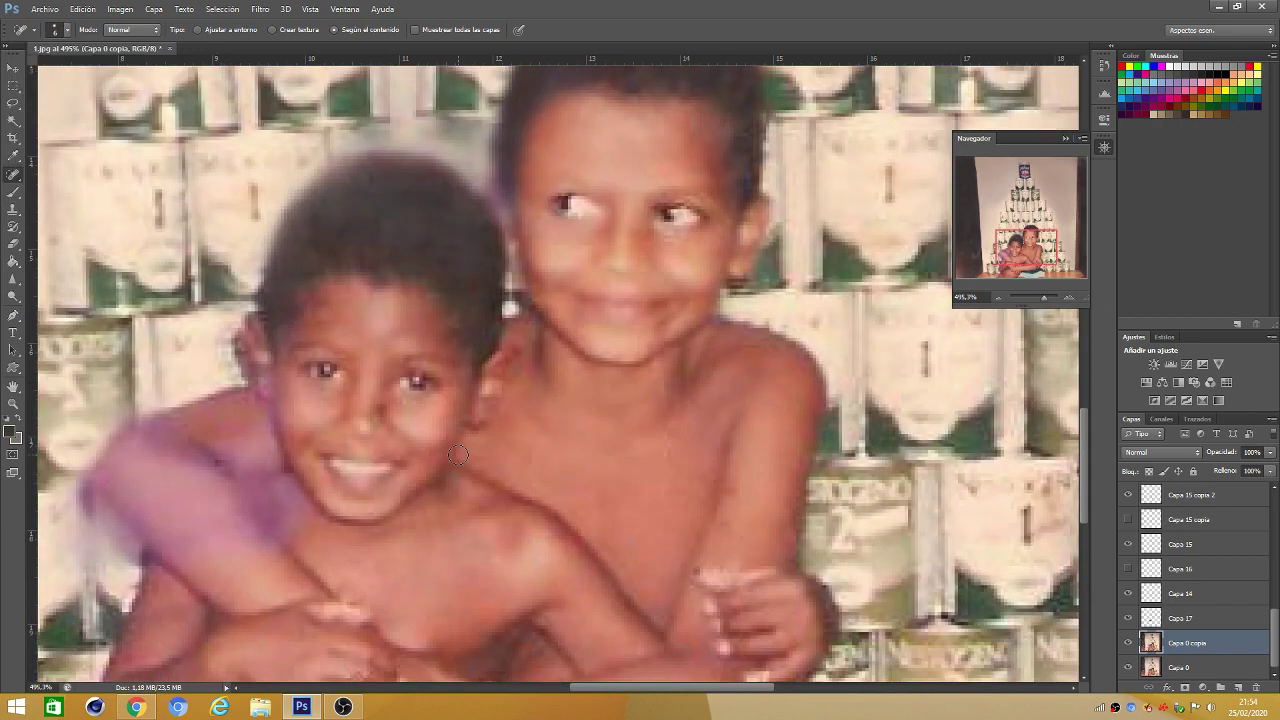
scroll(600, 340, "down", 1)
left_click_drag(1043, 297, 1040, 298)
key("alt+bracketleft")
key("ctrl+shift+bracketright")
left_click(1128, 494)
scroll(655, 372, "up", 3)
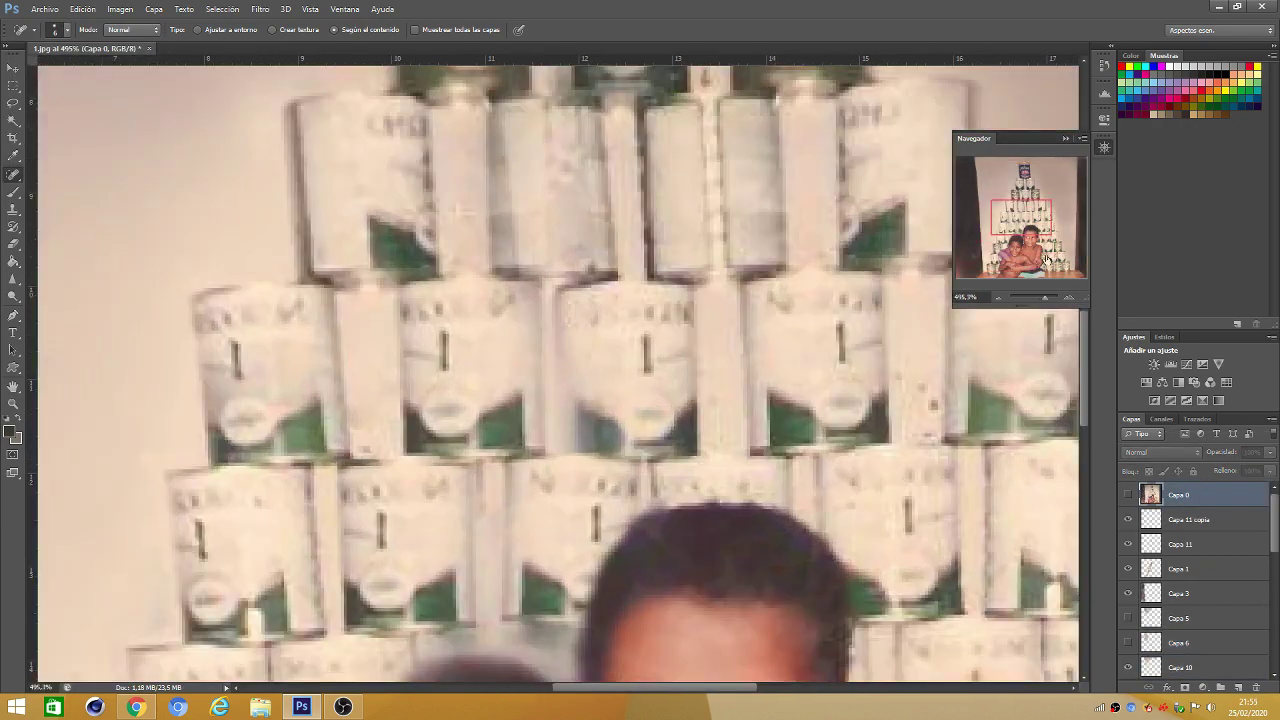
scroll(655, 372, "up", 2)
Copy a lassoed patch of arm skin to a new layer and move it over the purple stain
key("l")
key("alt+comma")
double_click(556, 352)
key("ctrl+j")
key("v")
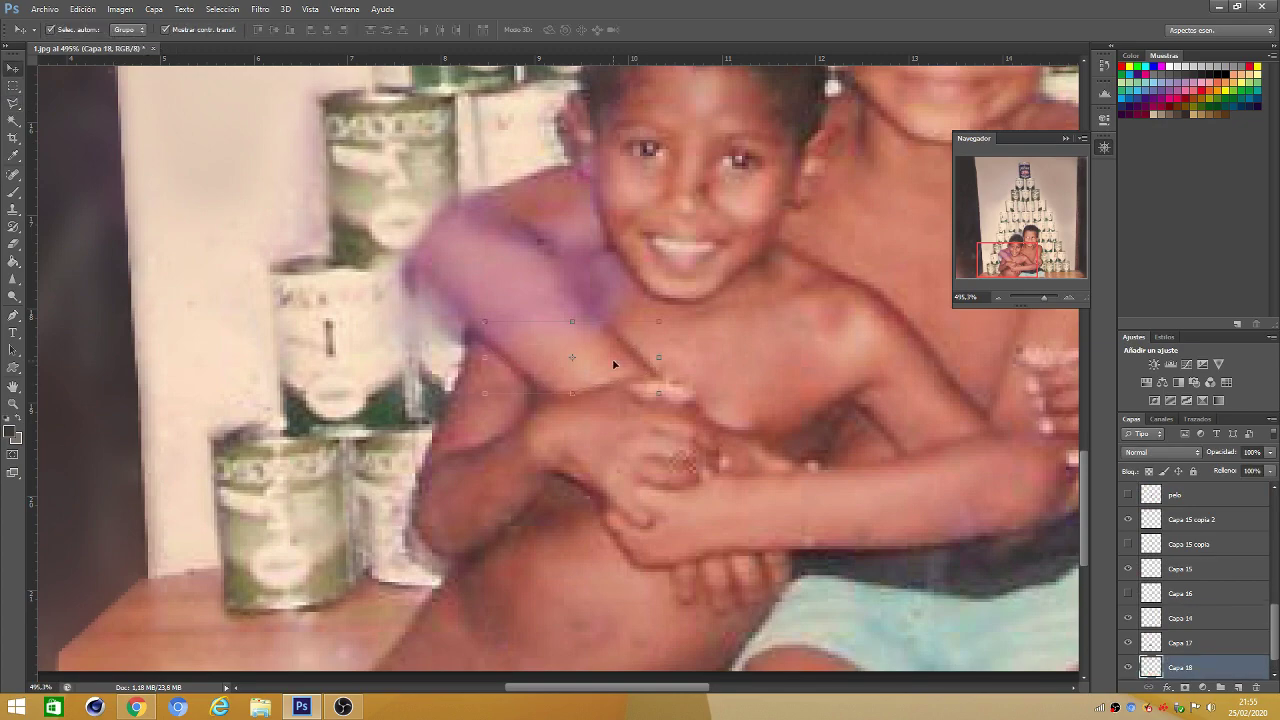
mouse_move(608, 366)
left_mouse_down()
mouse_move(563, 251)
mouse_move(509, 244)
left_mouse_up()
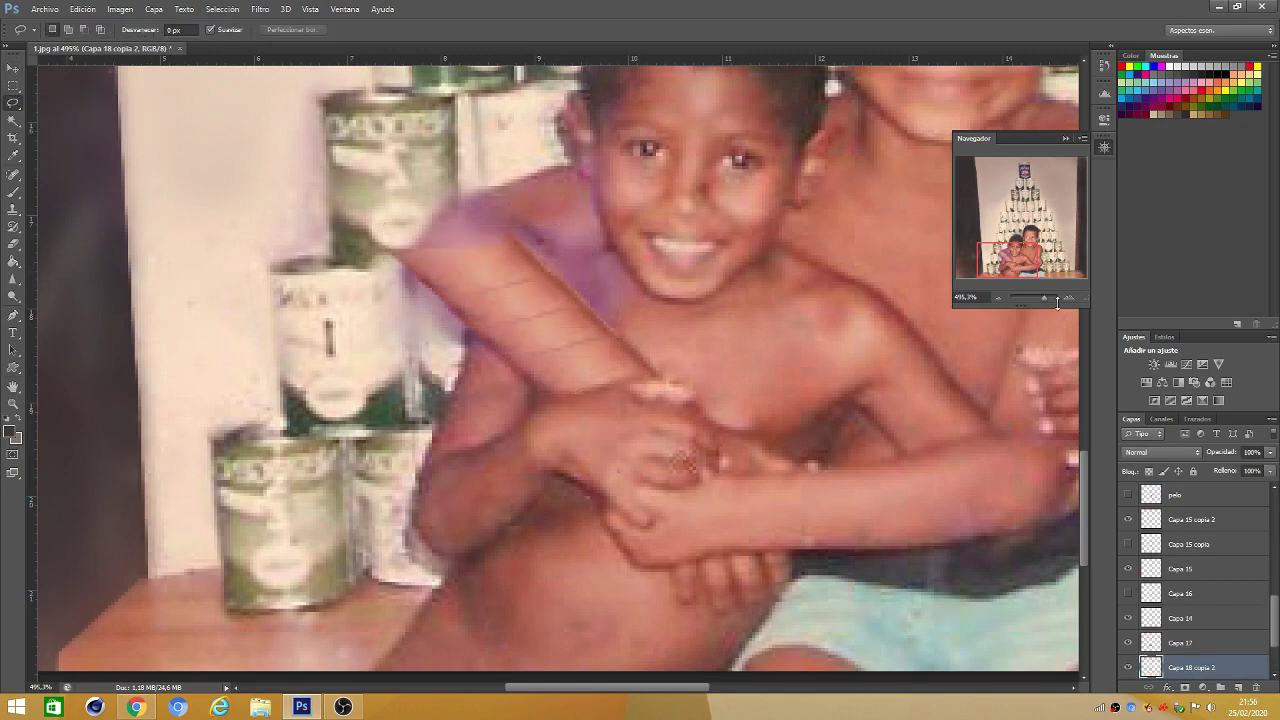
scroll(509, 244, "down", 1)
key("e")
key("alt+bracketleft")
key("alt+bracketleft")
key("v")
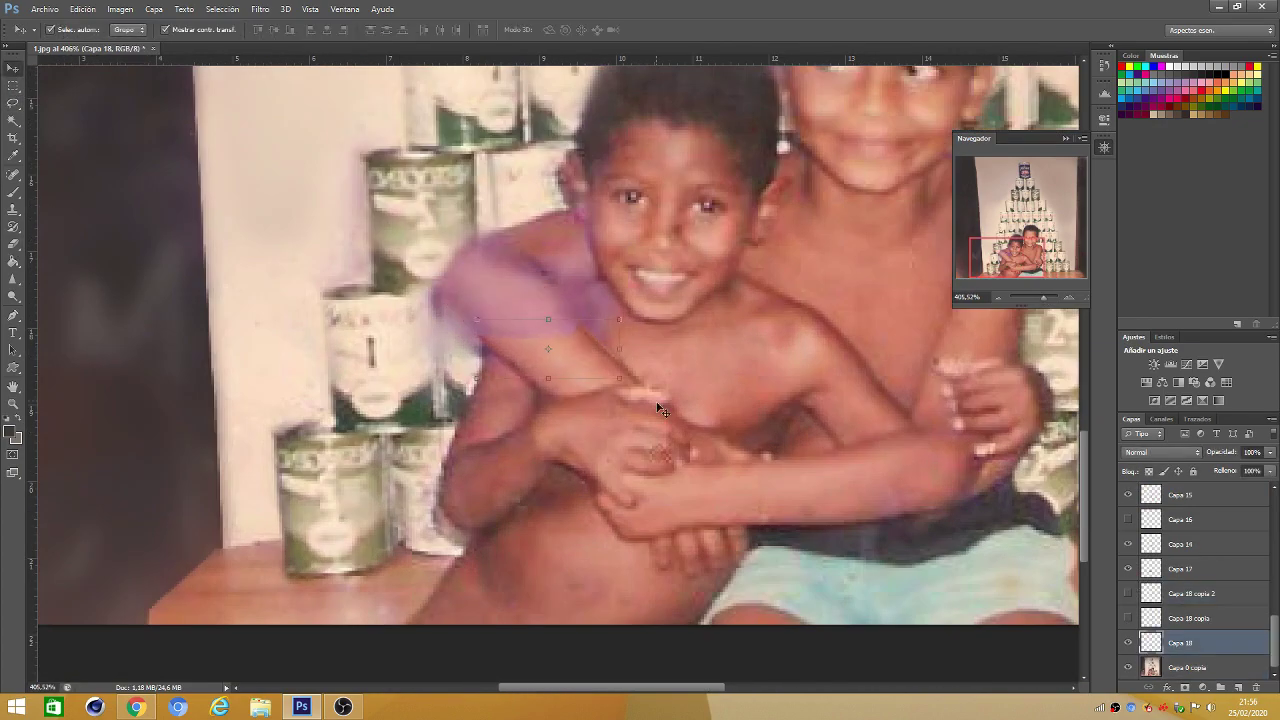
left_click_drag(600, 310, 545, 285)
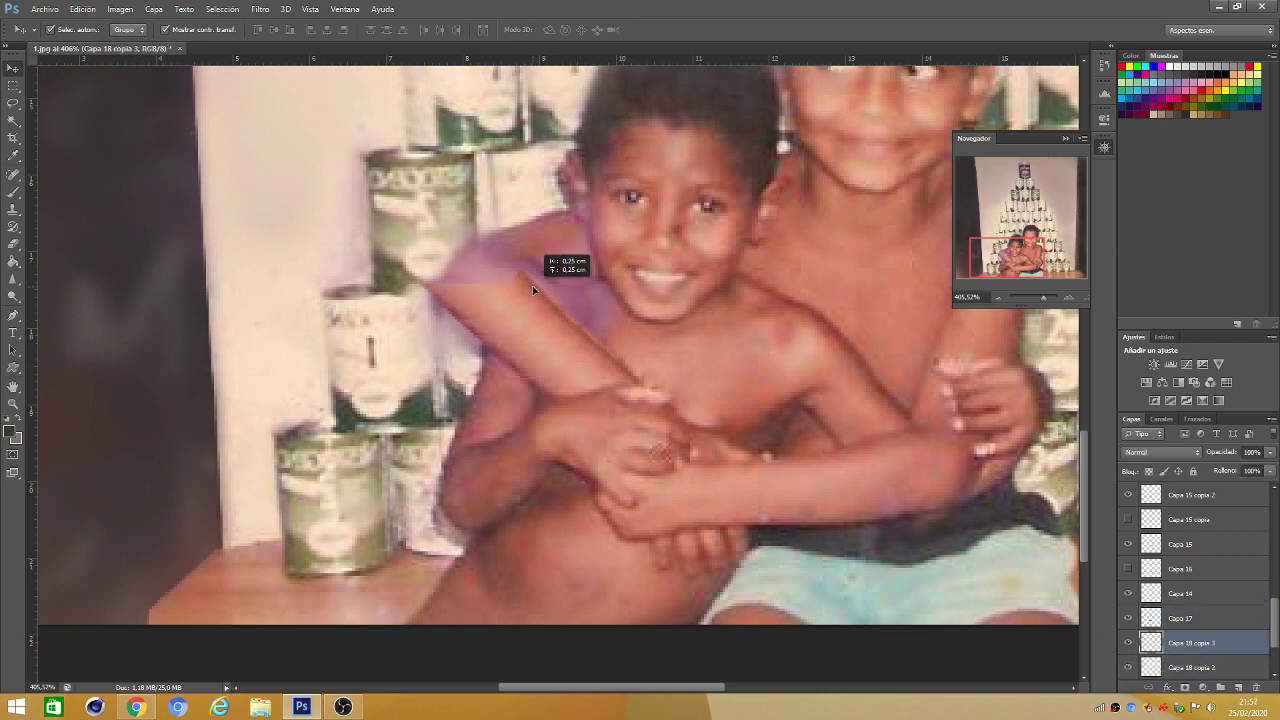
Copy a second piece of arm skin onto its own patch layer
key("l")
left_click(1037, 299)
left_click_drag(1037, 299, 1043, 299)
key("alt+bracketleft")
key("alt+bracketleft")
key("alt+bracketleft")
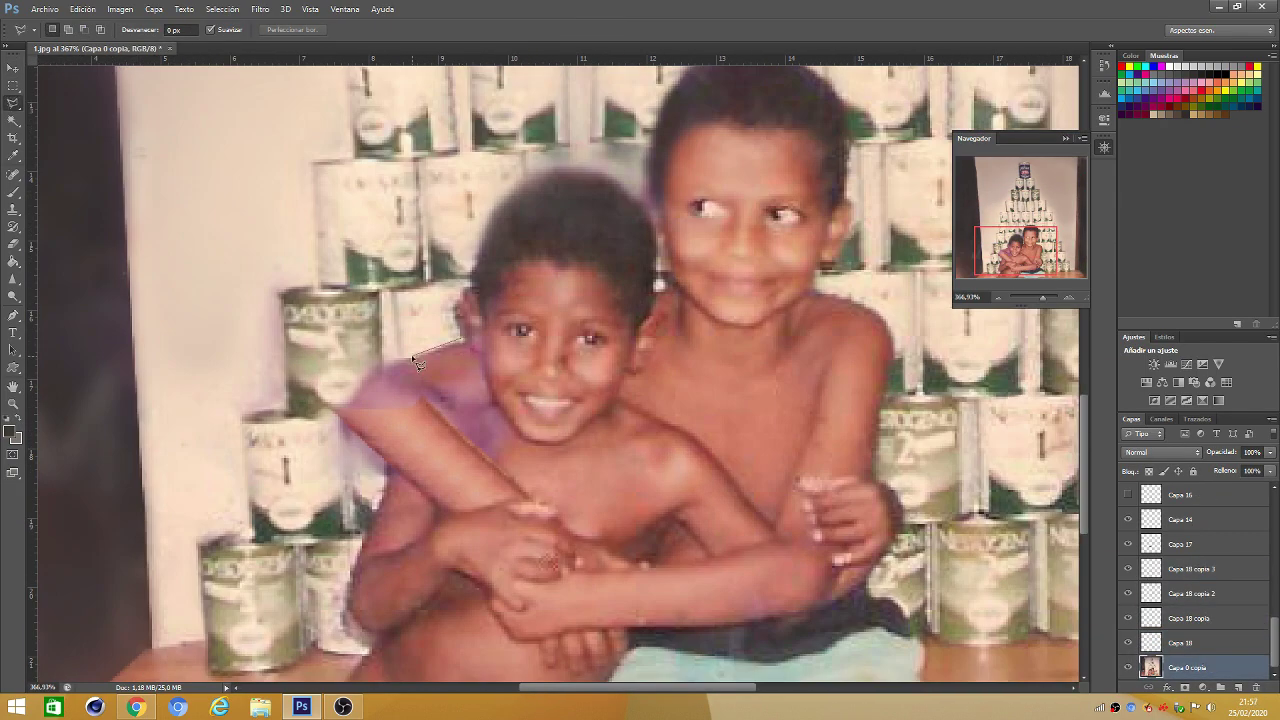
left_click_drag(476, 349, 475, 385)
key("ctrl+j")
key("v")
key("Return")
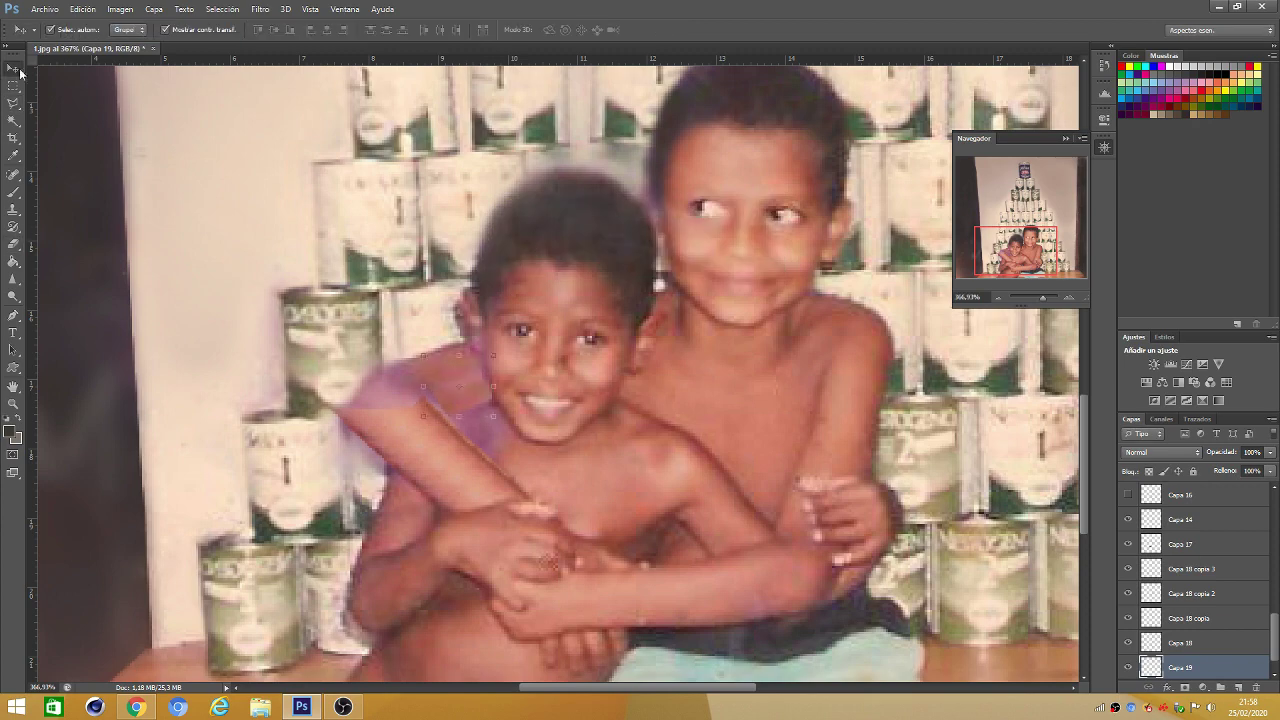
Hide Capa 18, duplicate Capa 18 copia 3 and rotate the copy to follow the arm
key("l")
left_click_drag(1043, 297, 1041, 297)
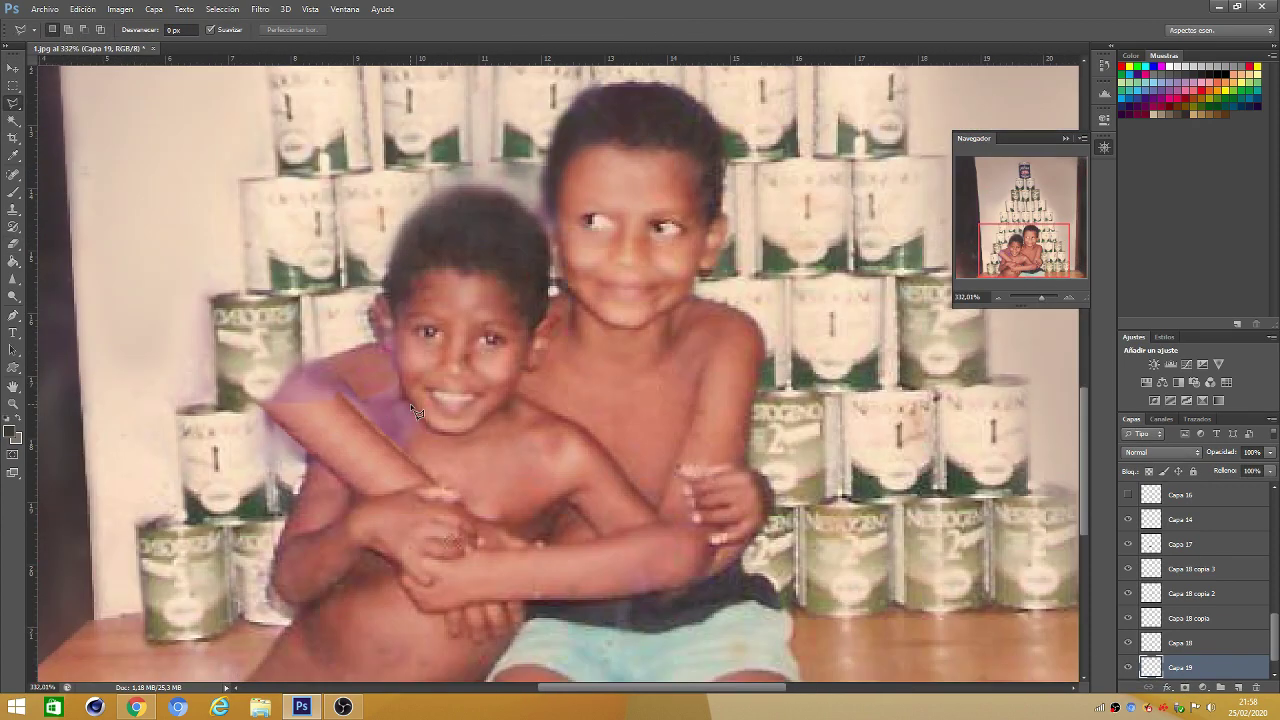
scroll(1130, 620, "down", 1)
left_click(1128, 618)
left_click(1190, 544)
key("ctrl+j")
key("ctrl+t")
left_click_drag(350, 320, 213, 274)
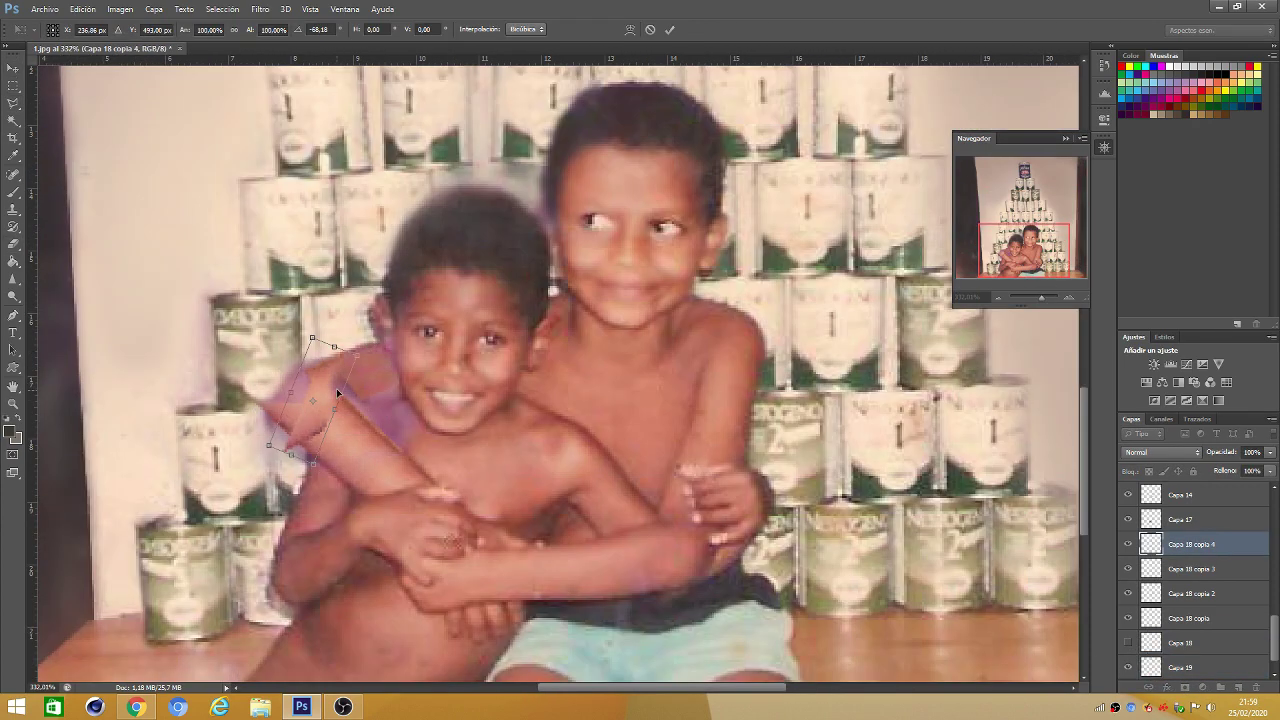
left_click(13, 103)
Reshape the arm patch over the purple, then duplicate and rotate another copy along the upper arm
left_click_drag(338, 406, 343, 290)
key("ctrl+t")
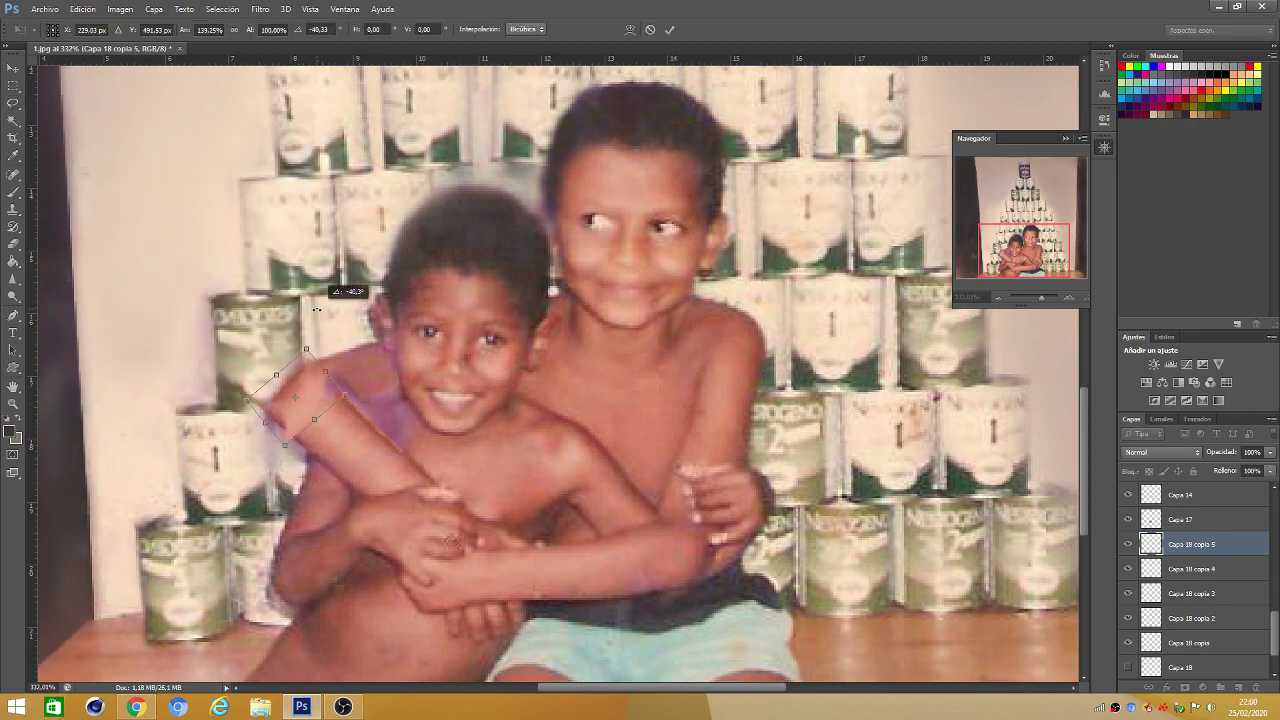
key("Return")
scroll(238, 281, "up", 2)
key("alt+bracketleft")
key("ctrl+t")
left_click_drag(443, 357, 394, 400)
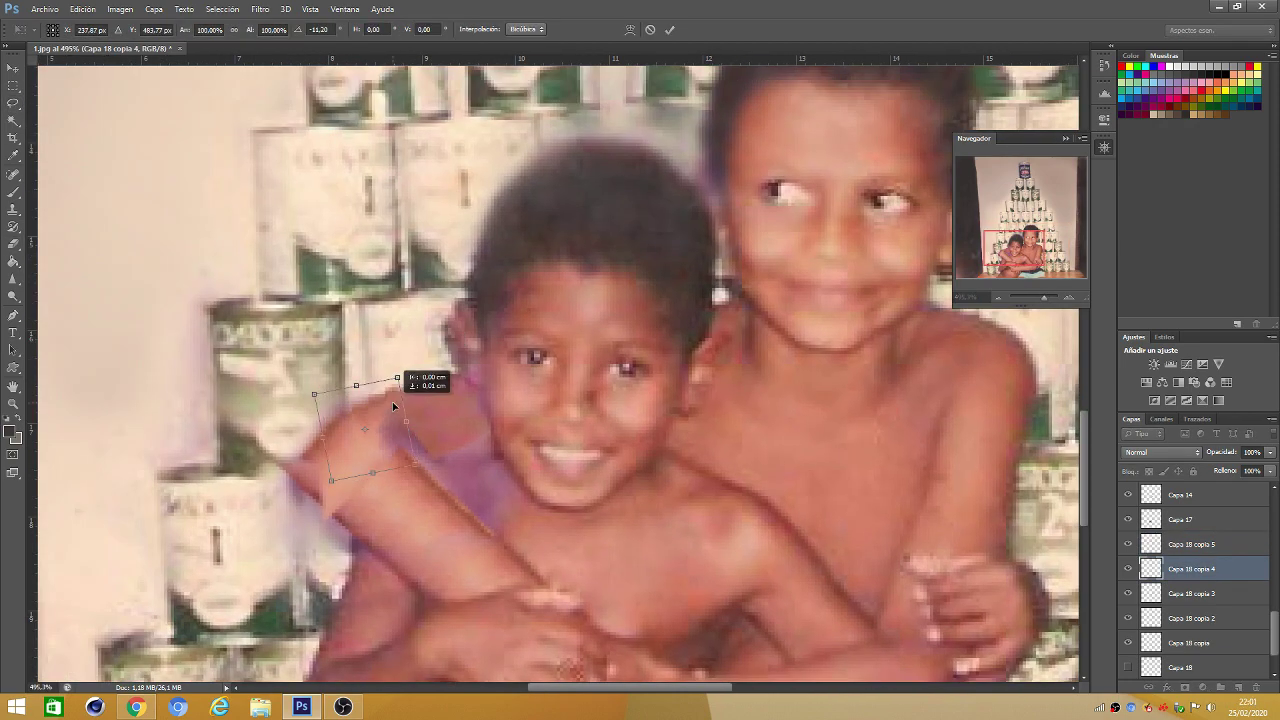
key("Return")
scroll(184, 318, "down", 5)
scroll(457, 519, "up", 4)
Erase the arm patch edges at low flow across several patch layers
key("alt+bracketright")
key("e")
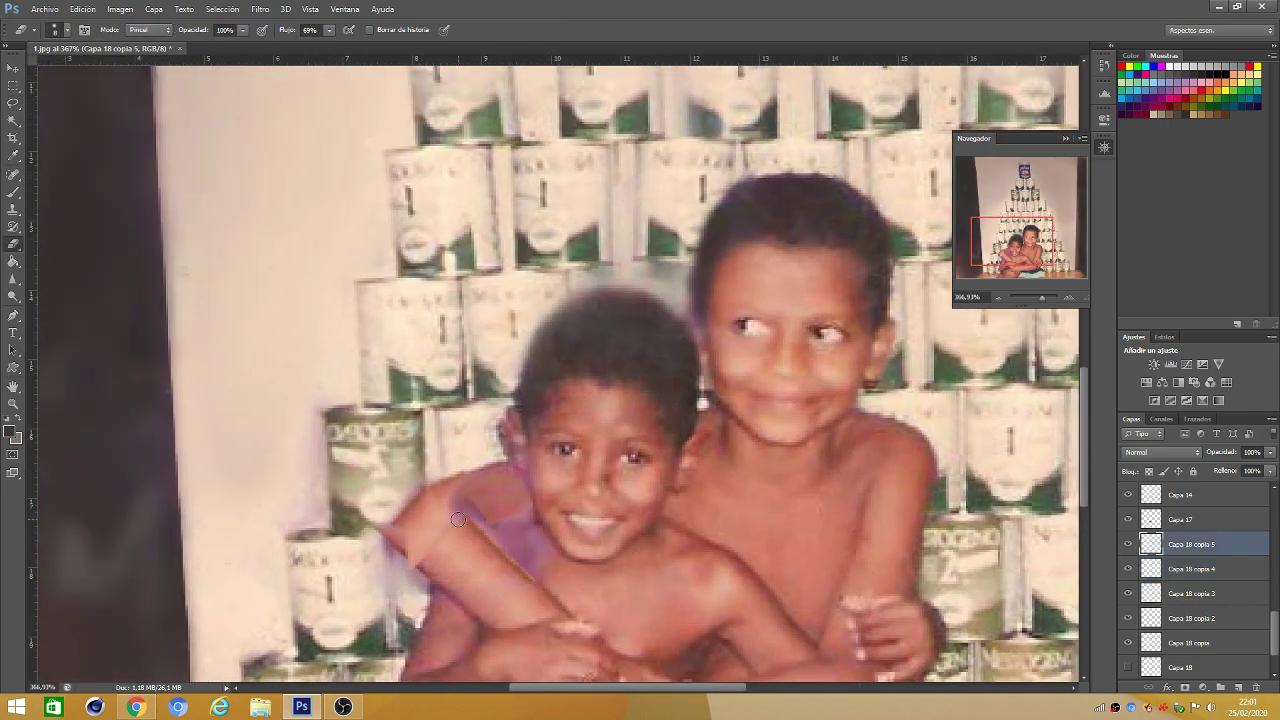
scroll(379, 481, "down", 3)
key("alt+bracketleft")
key("alt+bracketleft")
key("shift+3")
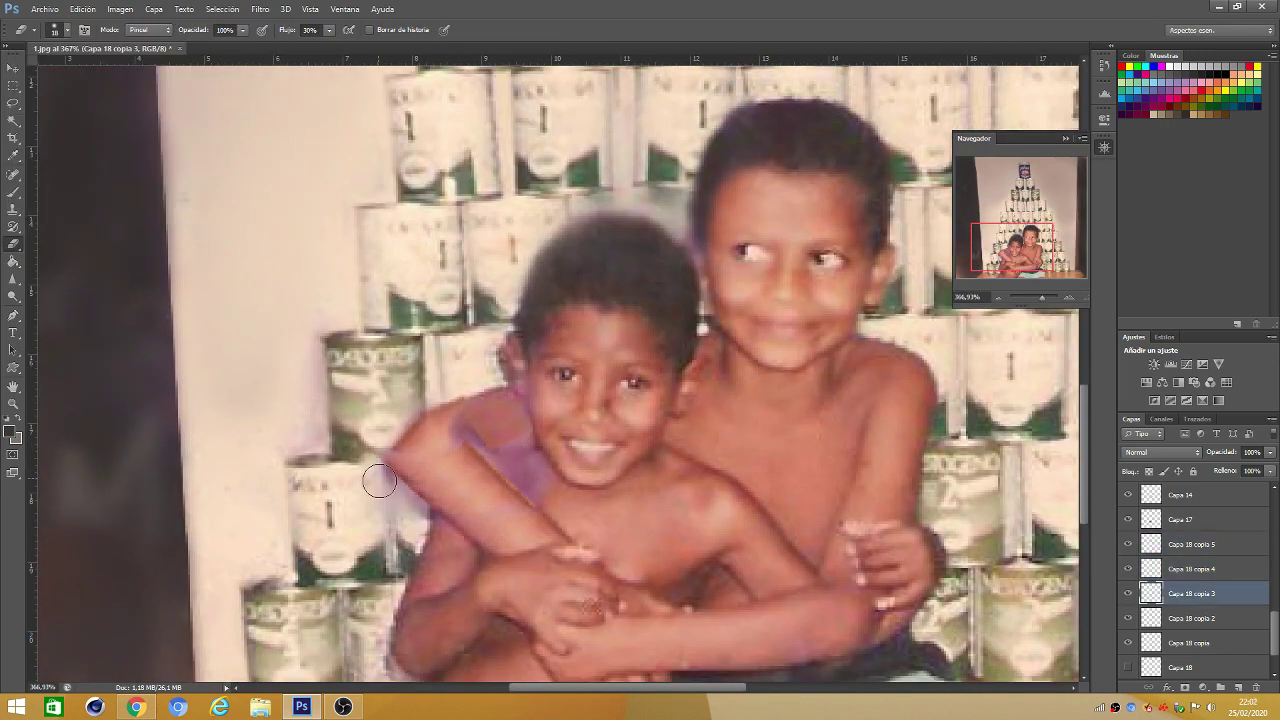
key("shift+0")
key("alt+bracketleft")
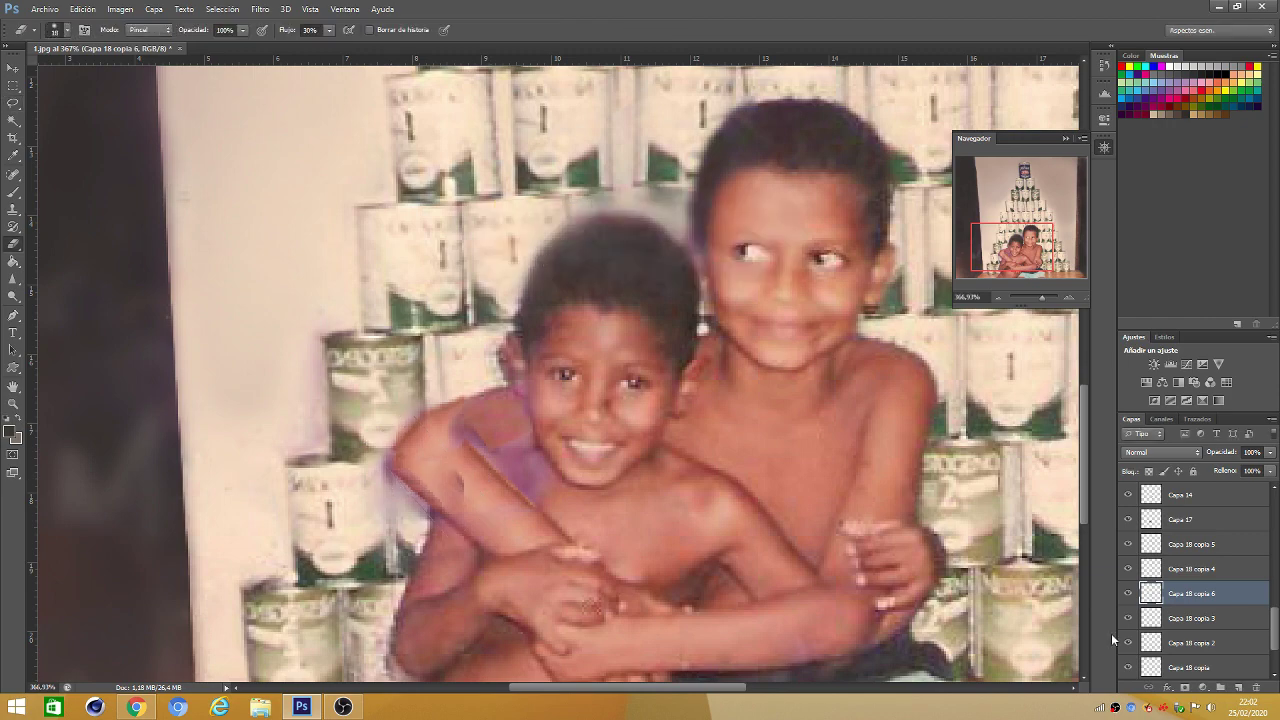
key("alt+bracketright")
scroll(785, 452, "down", 2)
Paste a new arm skin patch onto Capa 20 and free-transform it into place
key("ctrl+v")
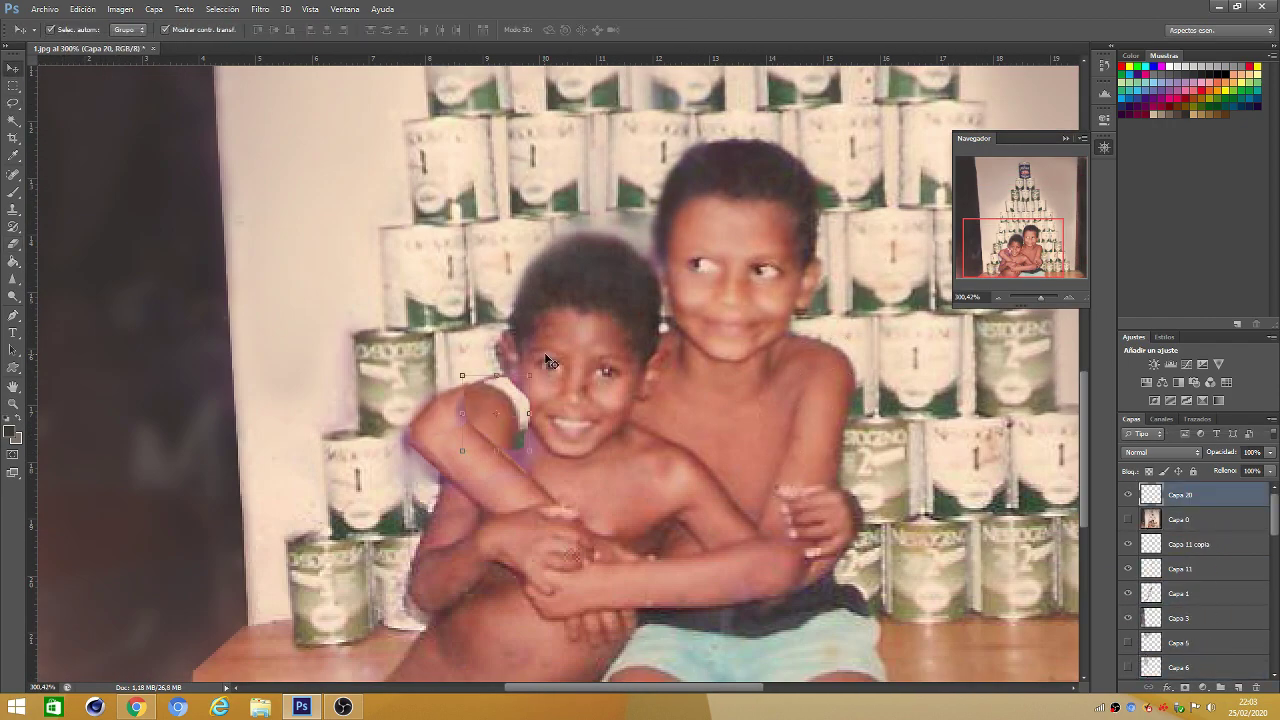
key("ctrl+t")
key("e")
key("Return")
scroll(558, 373, "up", 3)
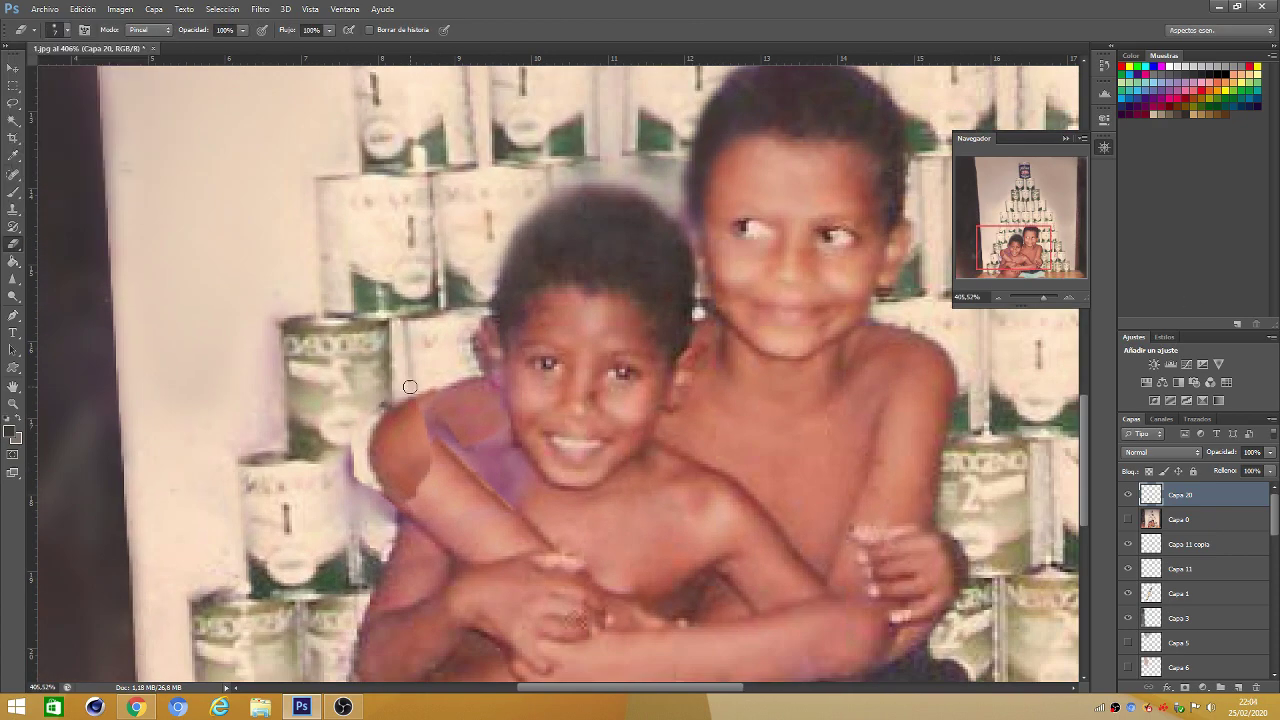
key("v")
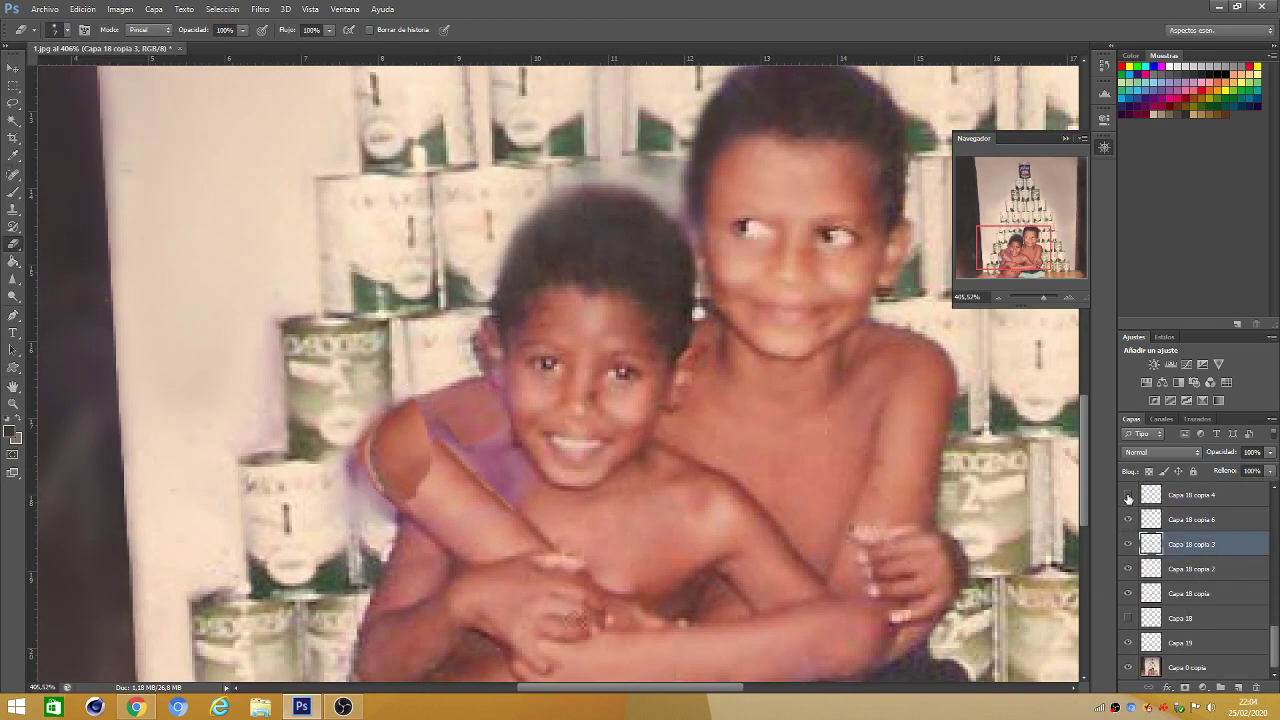
Set the eraser to size 20 with 25% flow
key("e")
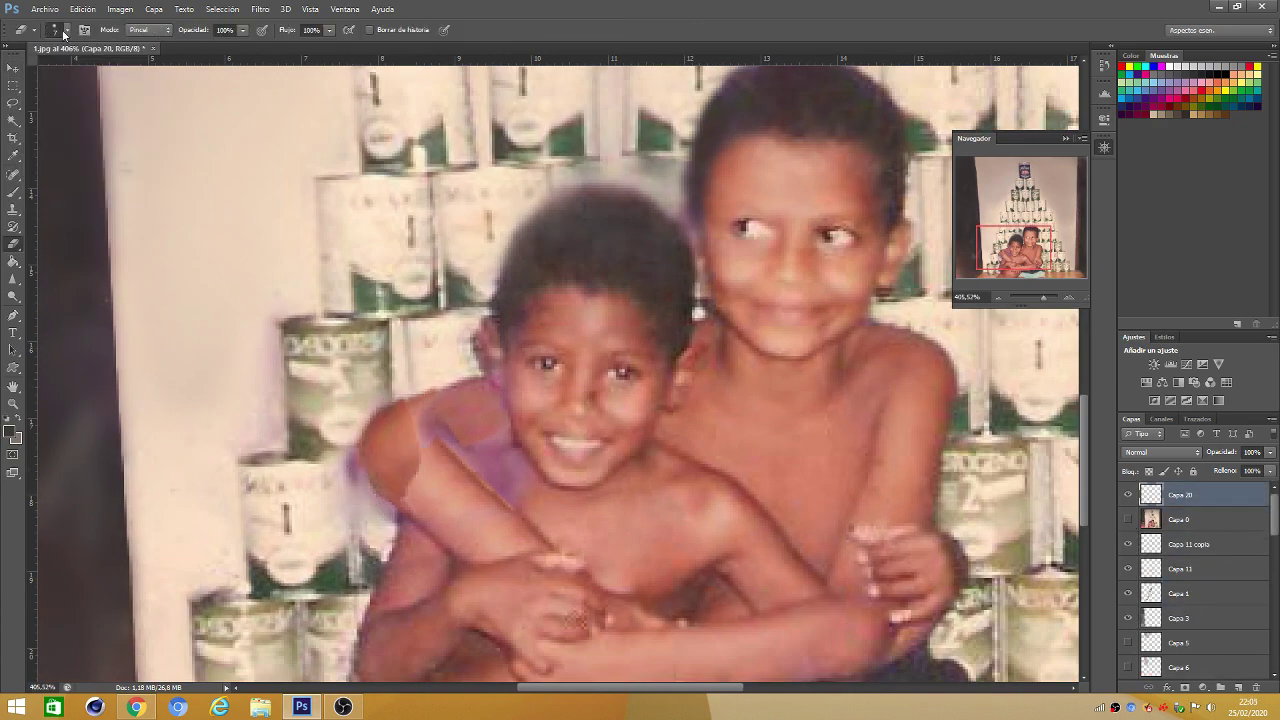
left_click(63, 31)
double_click(60, 150)
key("shift+2")
key("shift+5")
Hide the Capa 19 patch layer and select the Capa 0 copia photo layer
left_click_drag(394, 456, 414, 468)
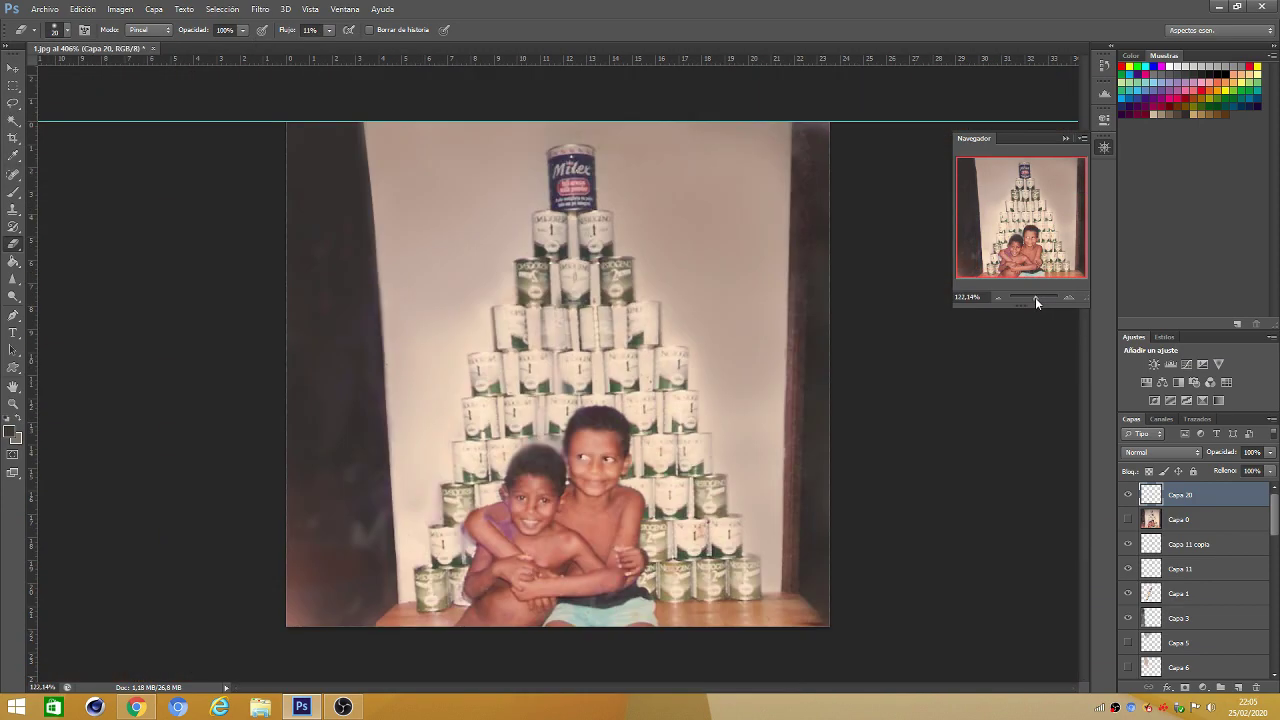
scroll(1190, 580, "down", 5)
left_click(1126, 640)
left_click(1190, 667)
left_click(12, 104)
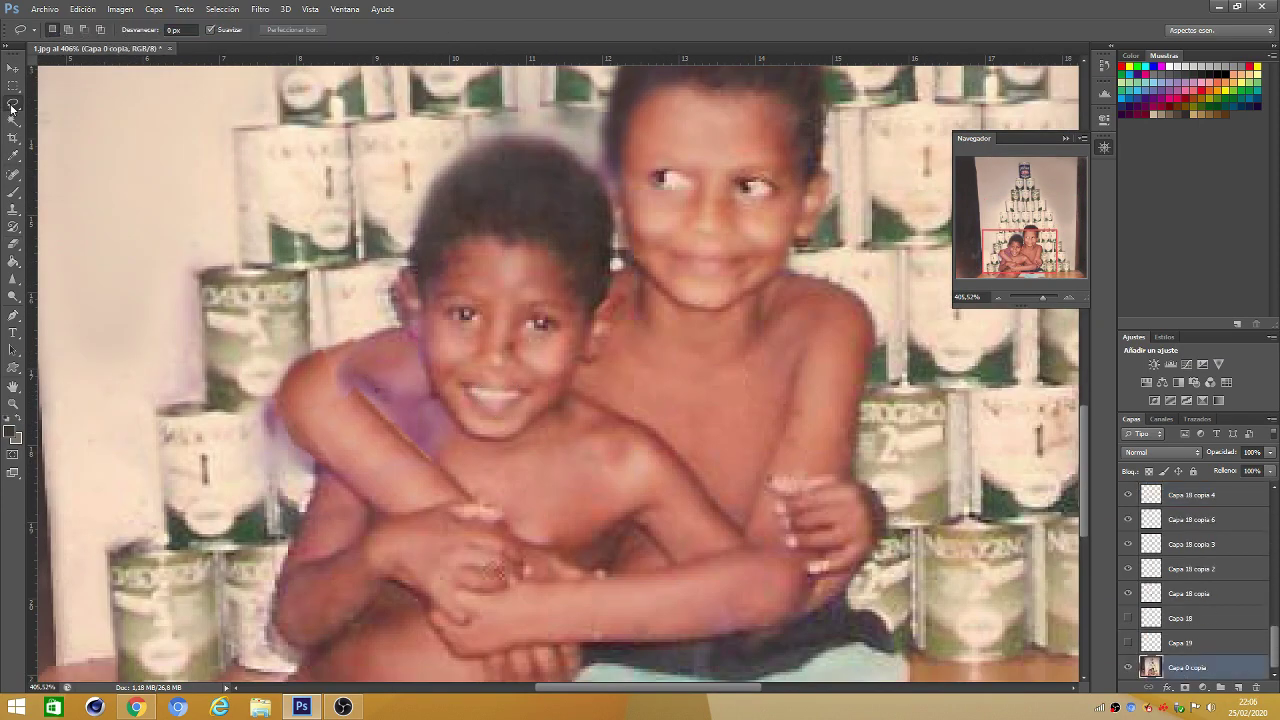
key("ctrl+t")
key("e")
key("Return")
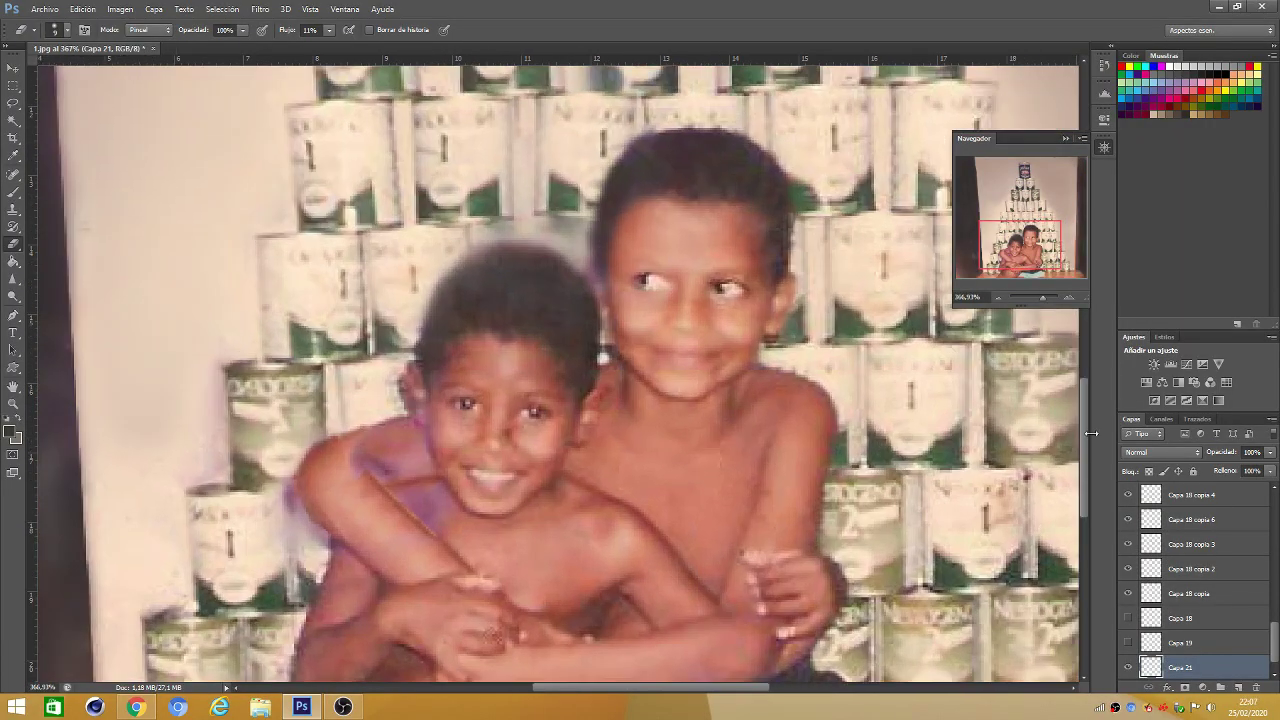
Lasso a patch of the smaller boy's chest skin on Capa 0 copia
left_click(57, 29)
left_click(465, 527)
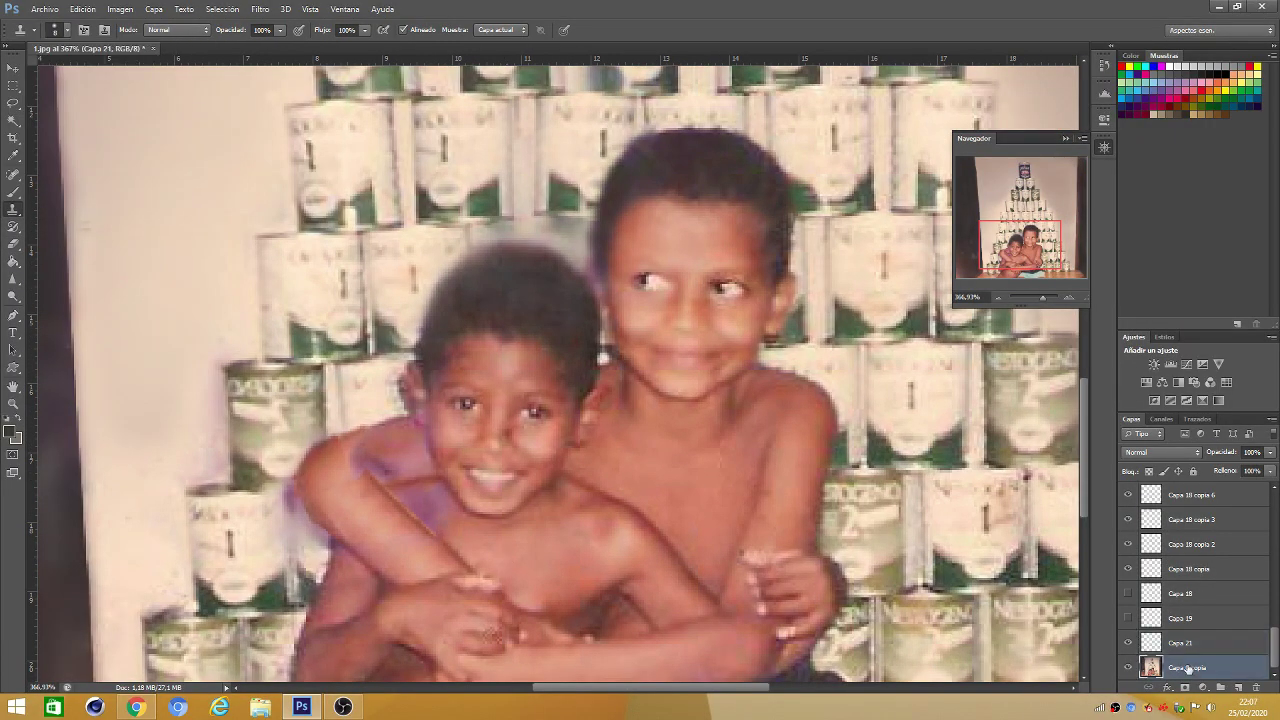
key("l")
left_click(478, 577)
key("Return")
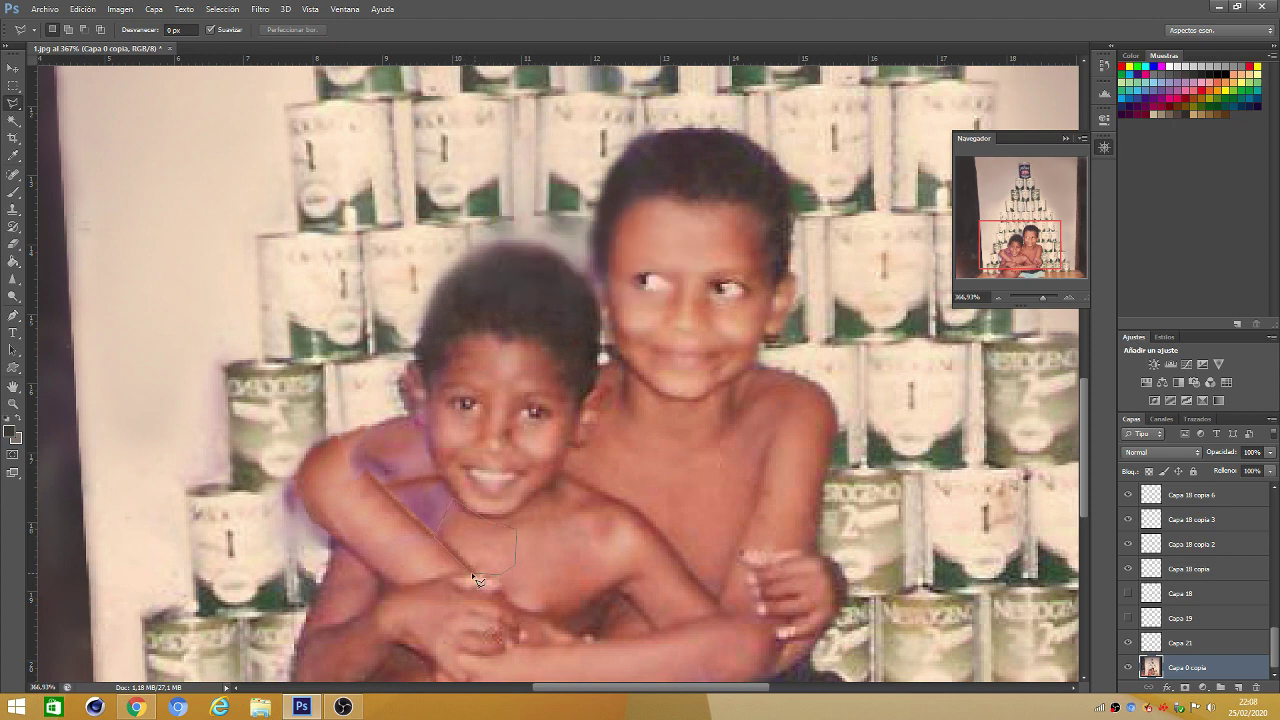
Copy the chest skin to a new layer over the shoulder stain and set a 27 px low-flow eraser
key("ctrl+j")
key("v")
left_click_drag(478, 577, 443, 498)
key("e")
key("Return")
left_click_drag(329, 30, 375, 42)
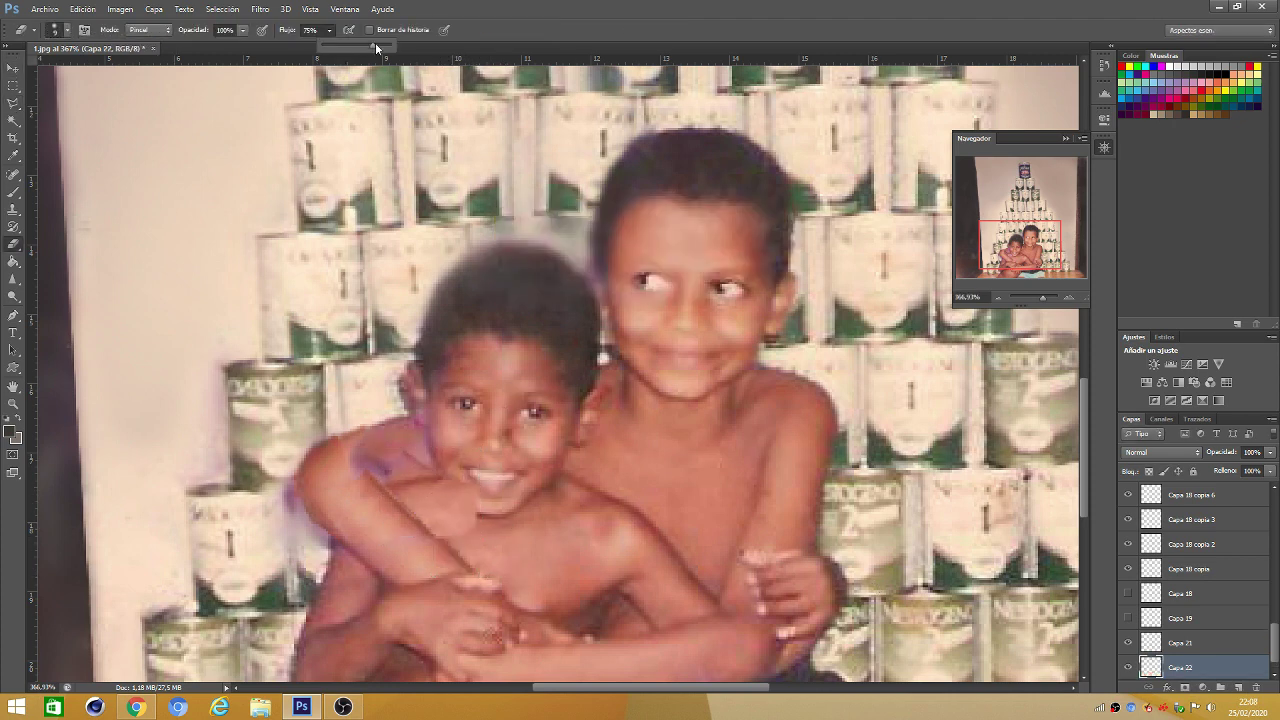
left_click(55, 30)
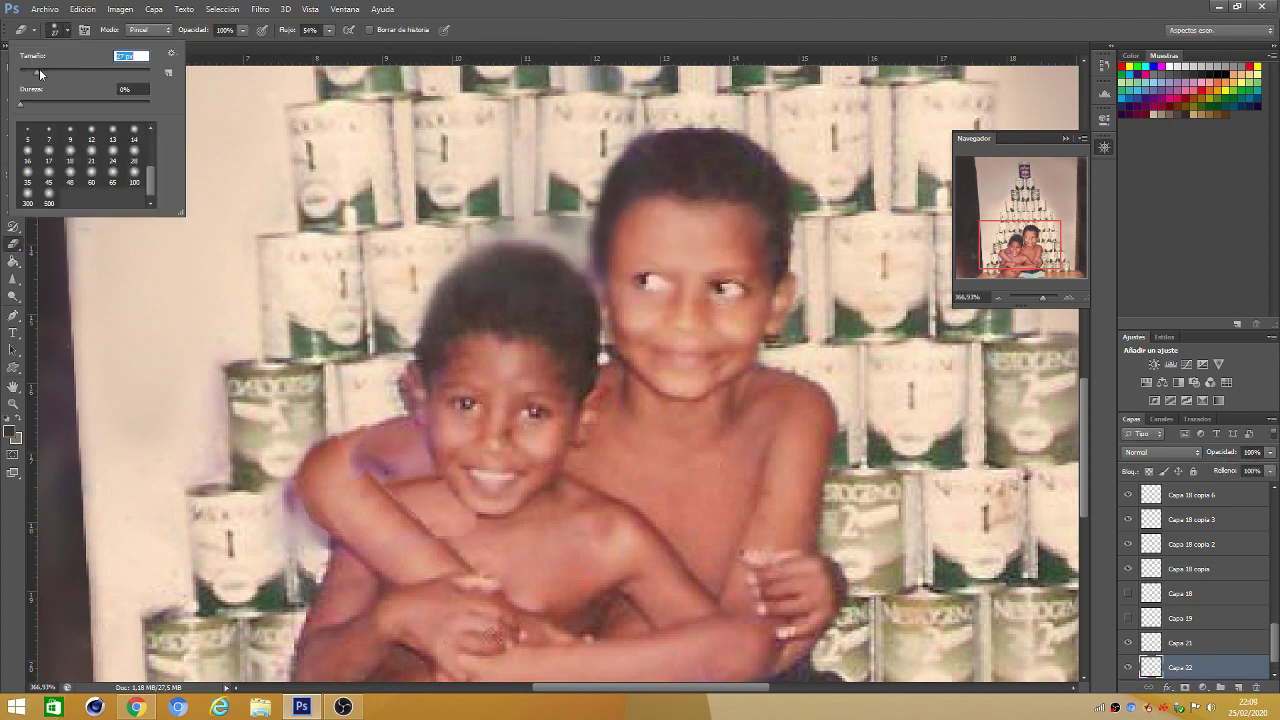
key("Return")
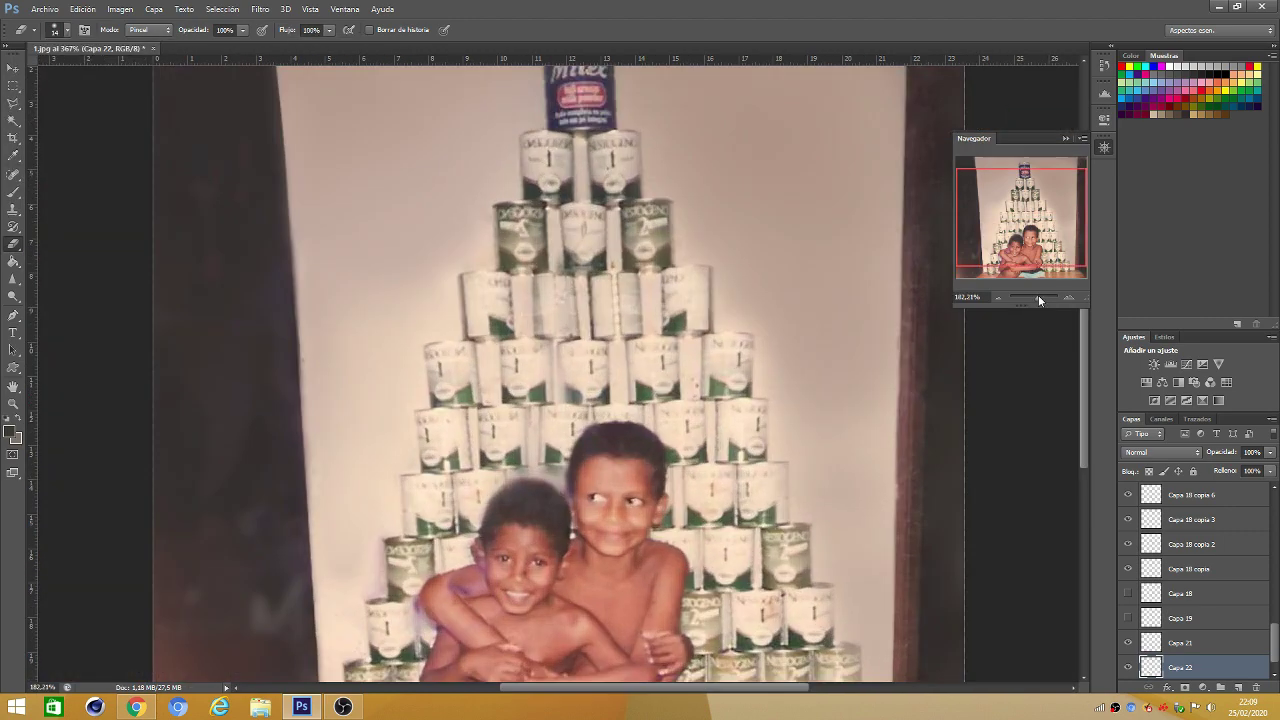
left_click_drag(1042, 297, 1039, 297)
scroll(1203, 485, "up", 5)
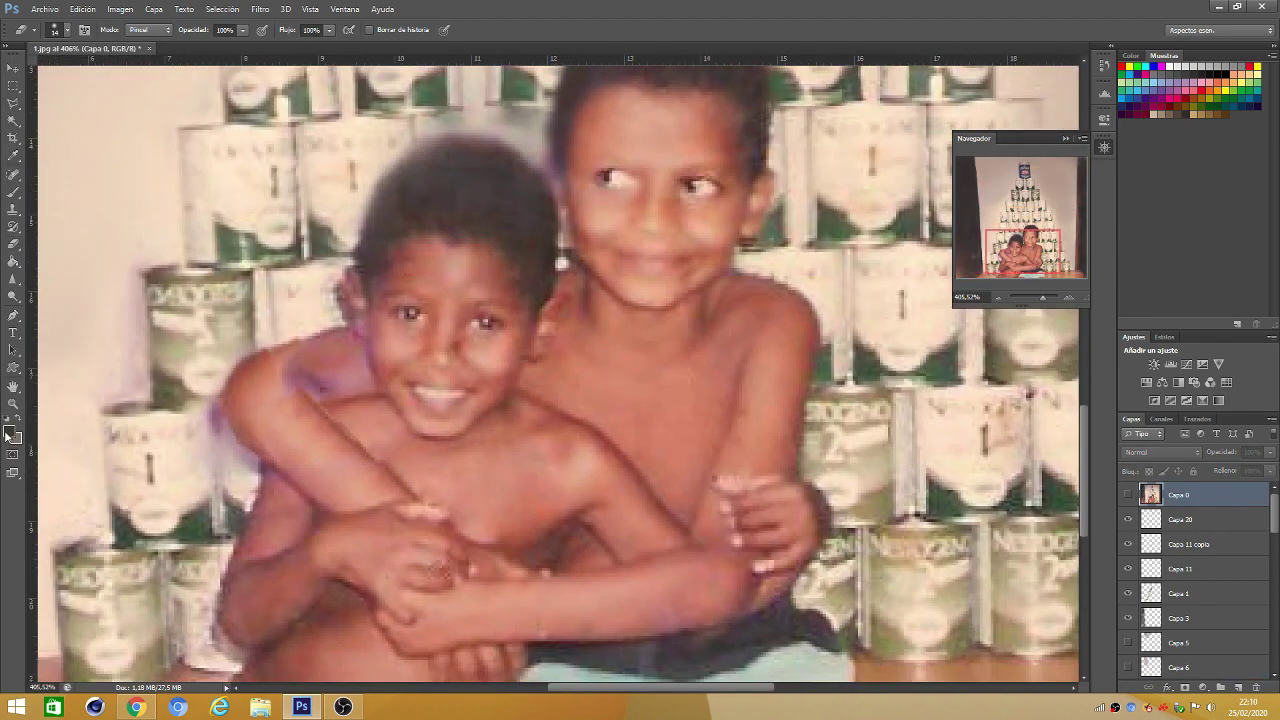
Duplicate the arm patch and rotate the copy slightly, ready for edge erasing
key("Return")
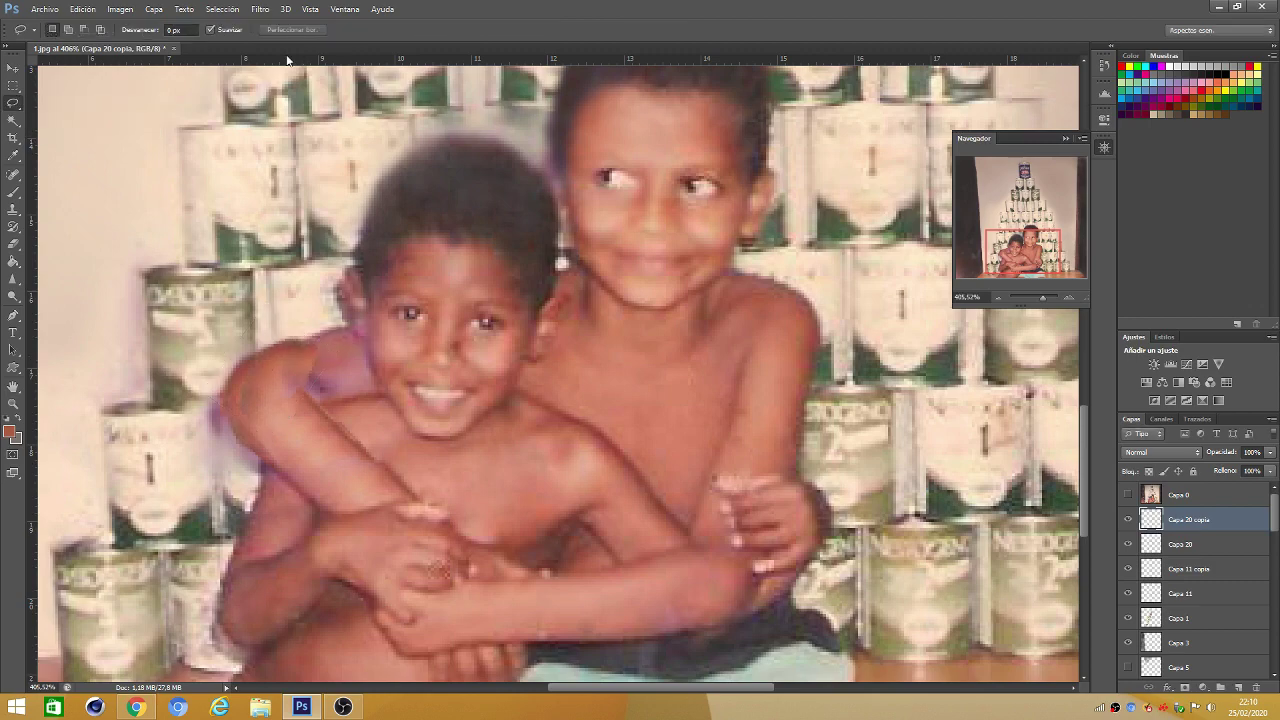
key("ctrl+alt+t")
left_click_drag(487, 331, 386, 292)
key("Return")
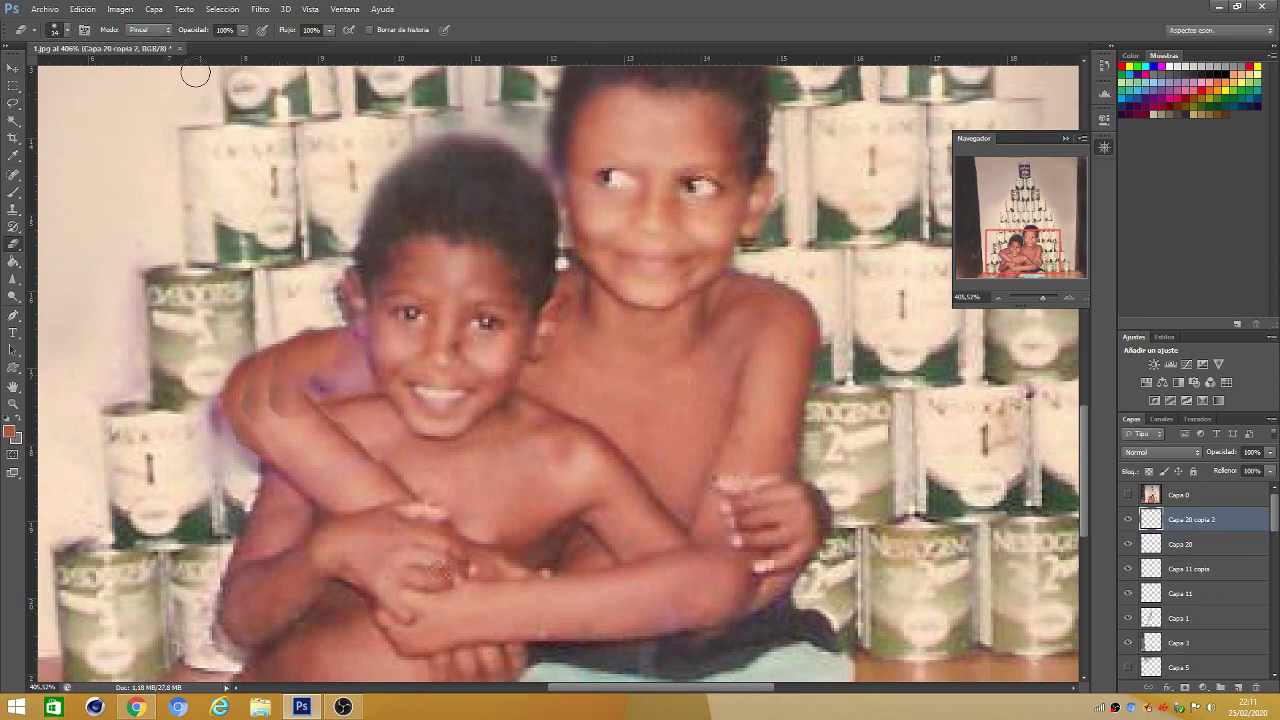
key("e")
scroll(595, 352, "down", 5)
scroll(595, 352, "up", 4)
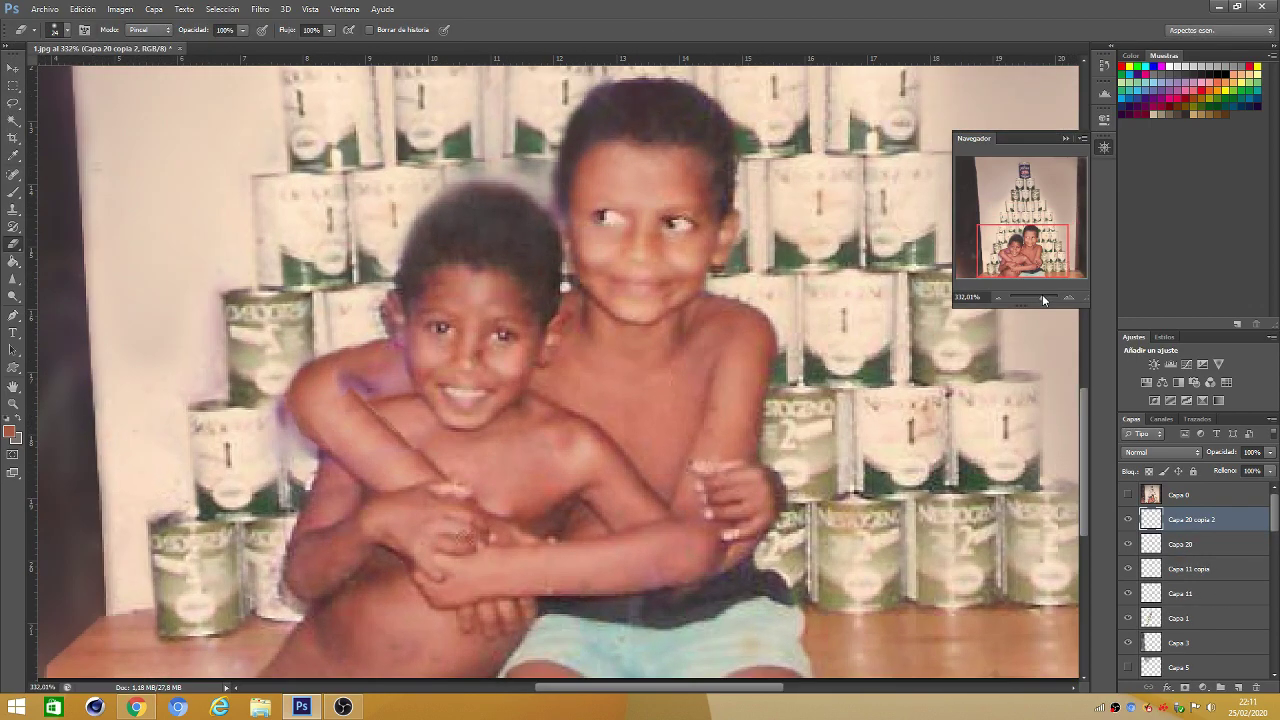
scroll(1190, 600, "down", 5)
scroll(1190, 600, "down", 2)
Step through the Capa 18 copia 3, Capa 21, Capa 22, Capa 19 and Capa 21 copia layers
left_click(1190, 662)
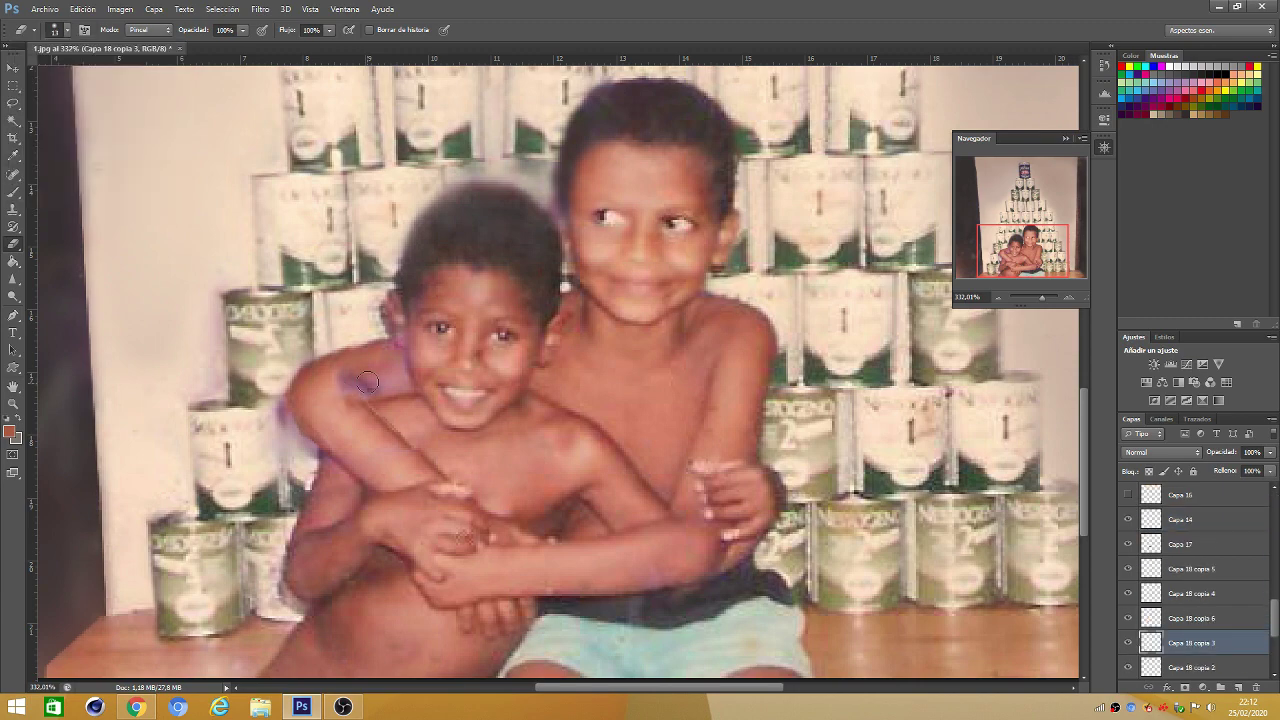
scroll(1150, 560, "up", 6)
scroll(1190, 570, "down", 6)
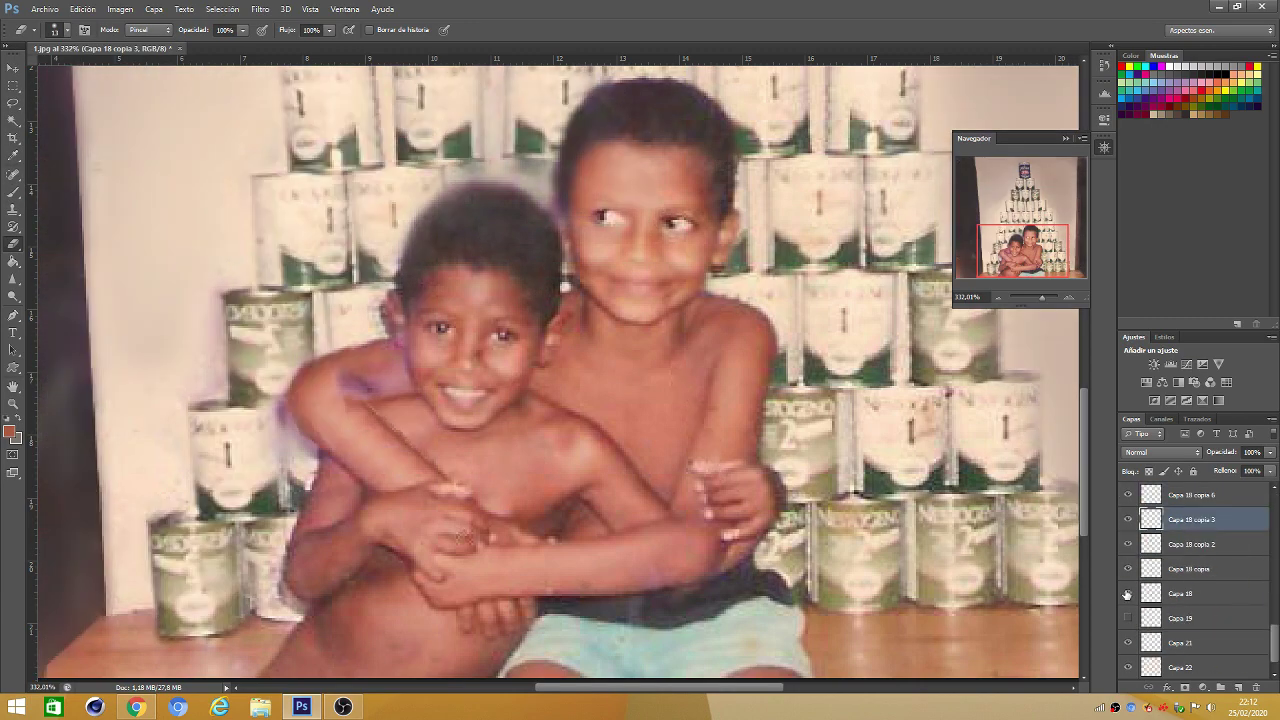
left_click(1180, 618)
key("l")
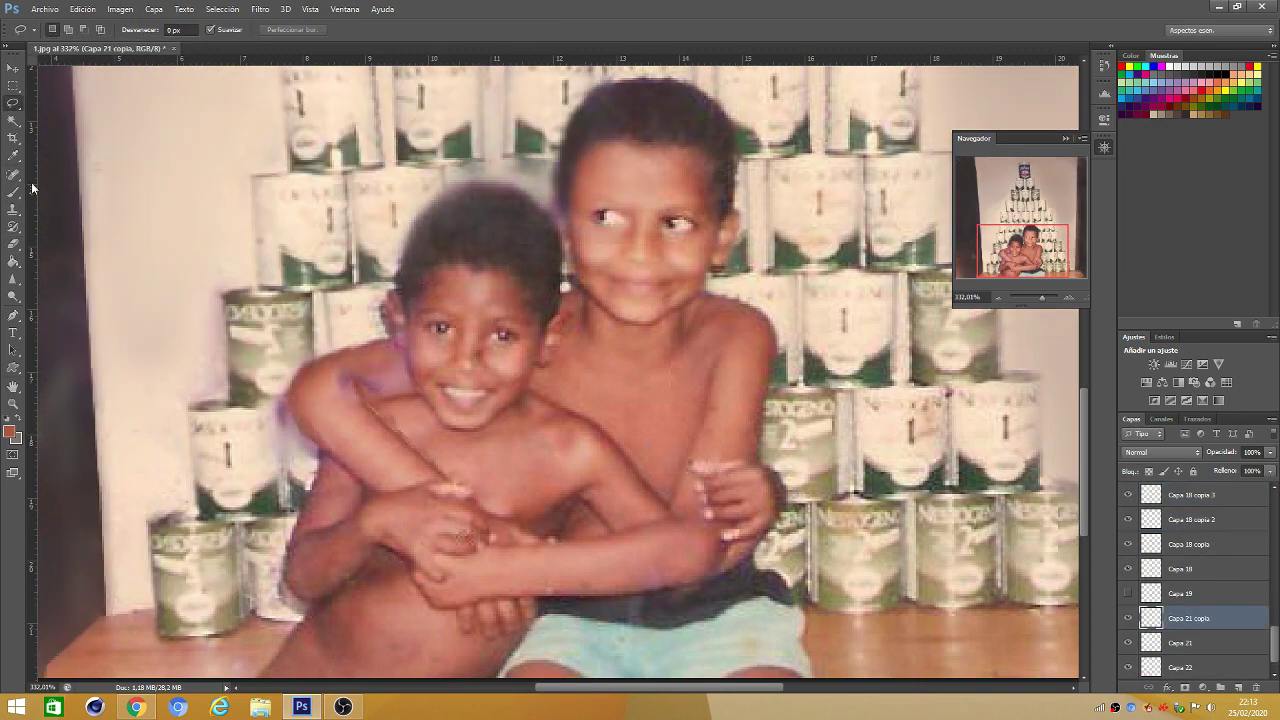
left_click(1180, 642)
left_click_drag(1041, 297, 1035, 300)
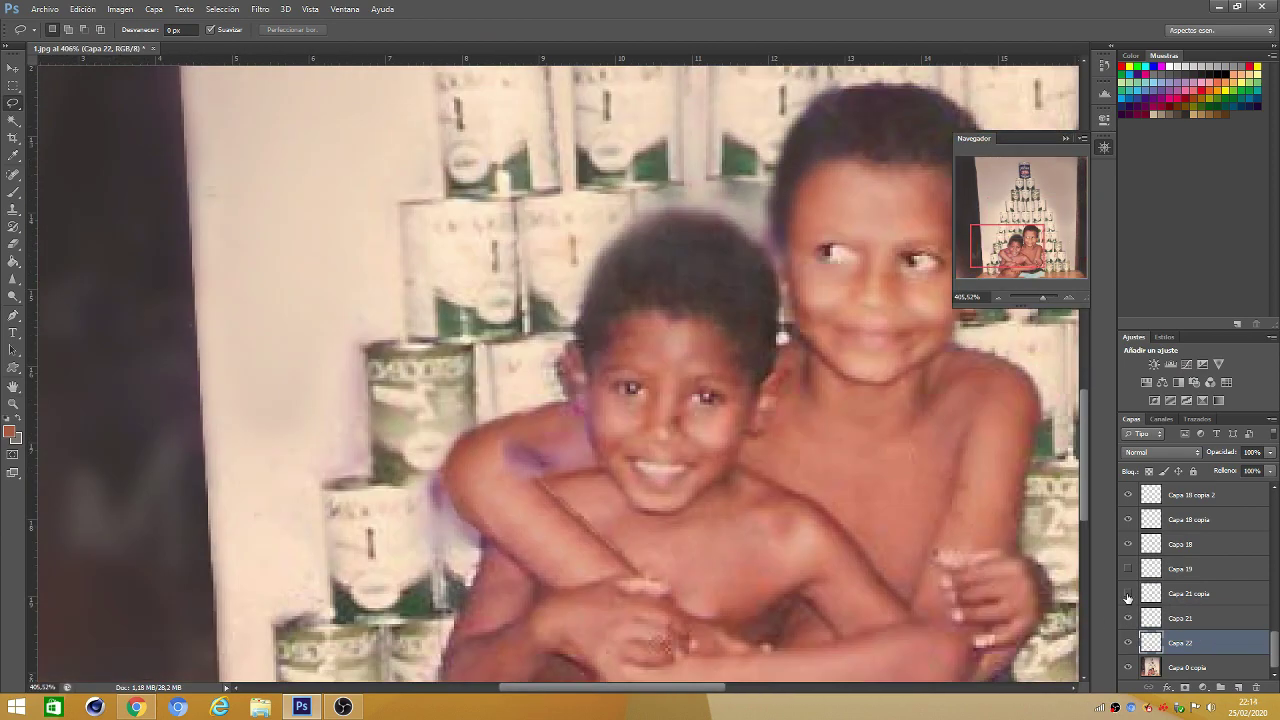
key("alt+bracketright")
key("alt+bracketright")
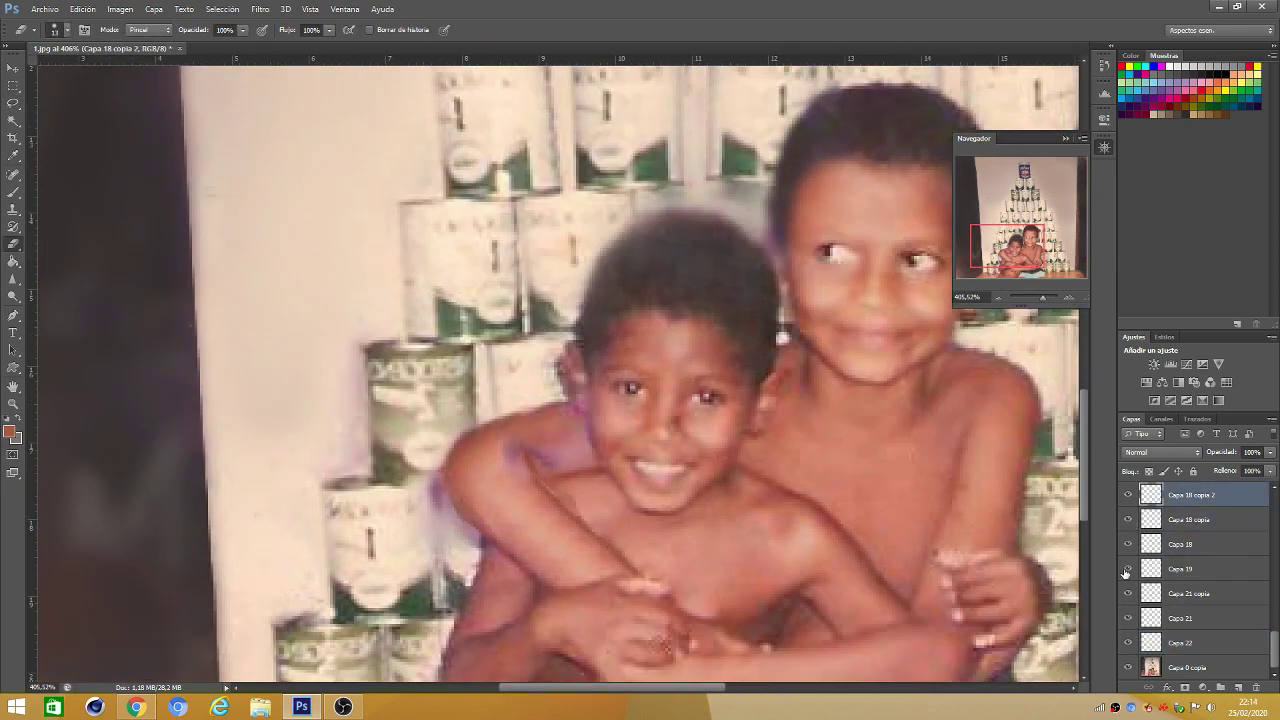
left_click(1180, 568)
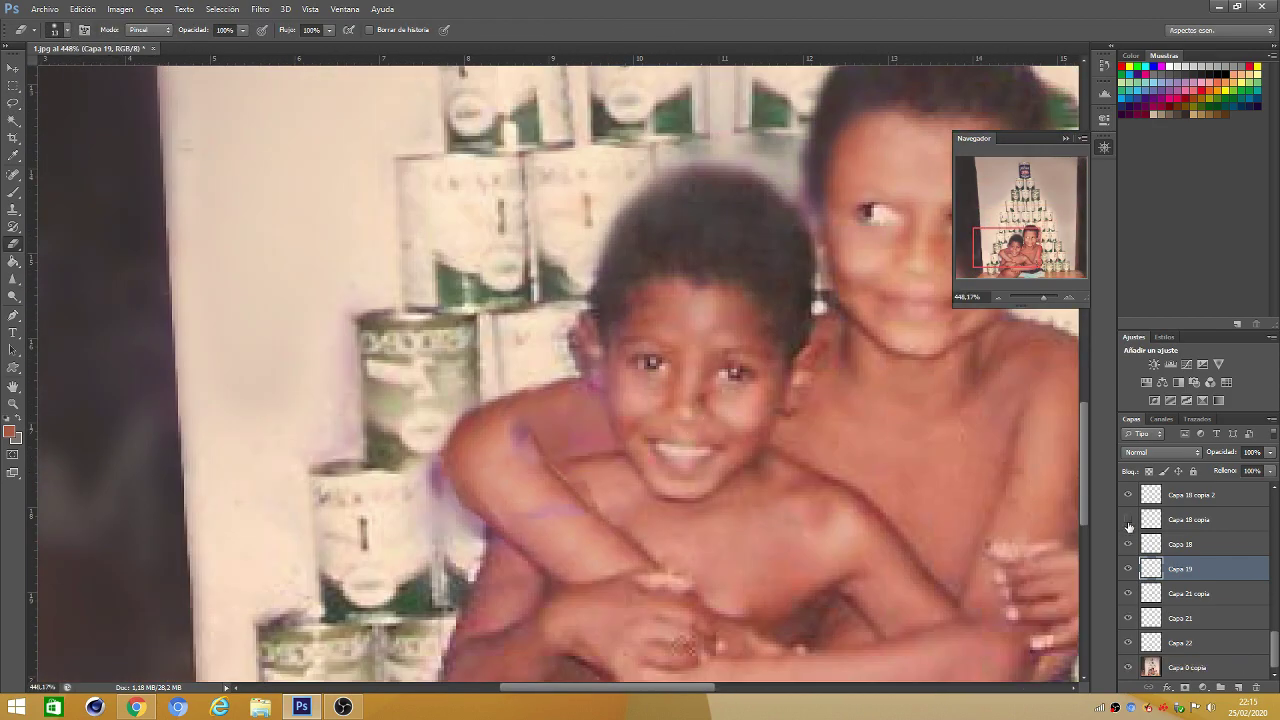
scroll(1128, 540, "up", 3)
scroll(1128, 580, "up", 3)
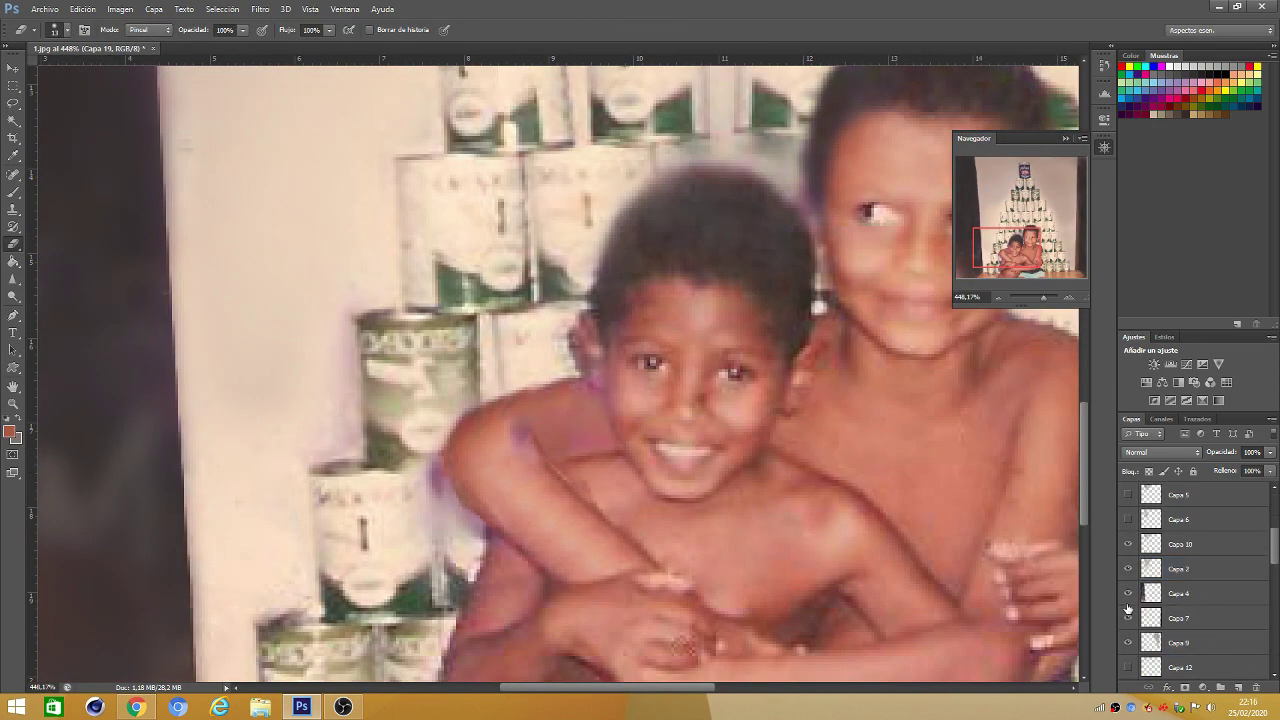
scroll(1128, 600, "down", 3)
scroll(1130, 597, "down", 2)
left_click(1185, 618)
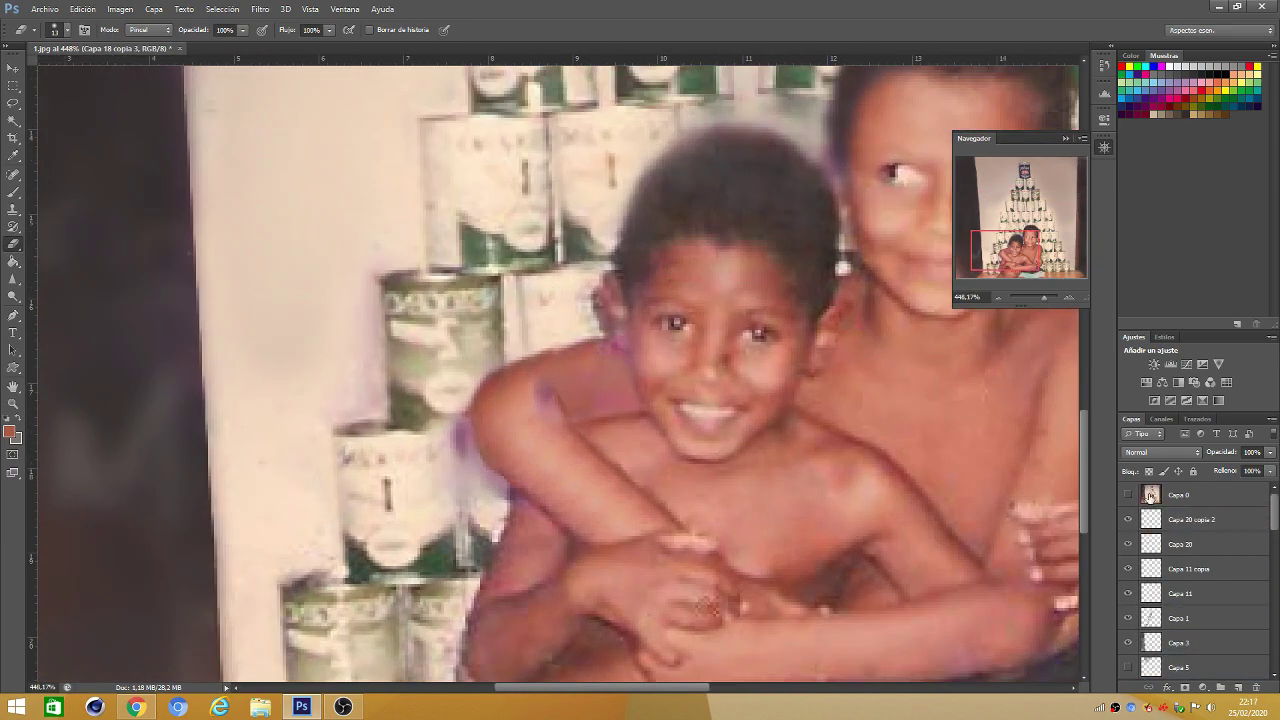
Nudge the copied patch over the younger boy's arm and zoom out to the whole photo
key("v")
key("ctrl+shift+alt+n")
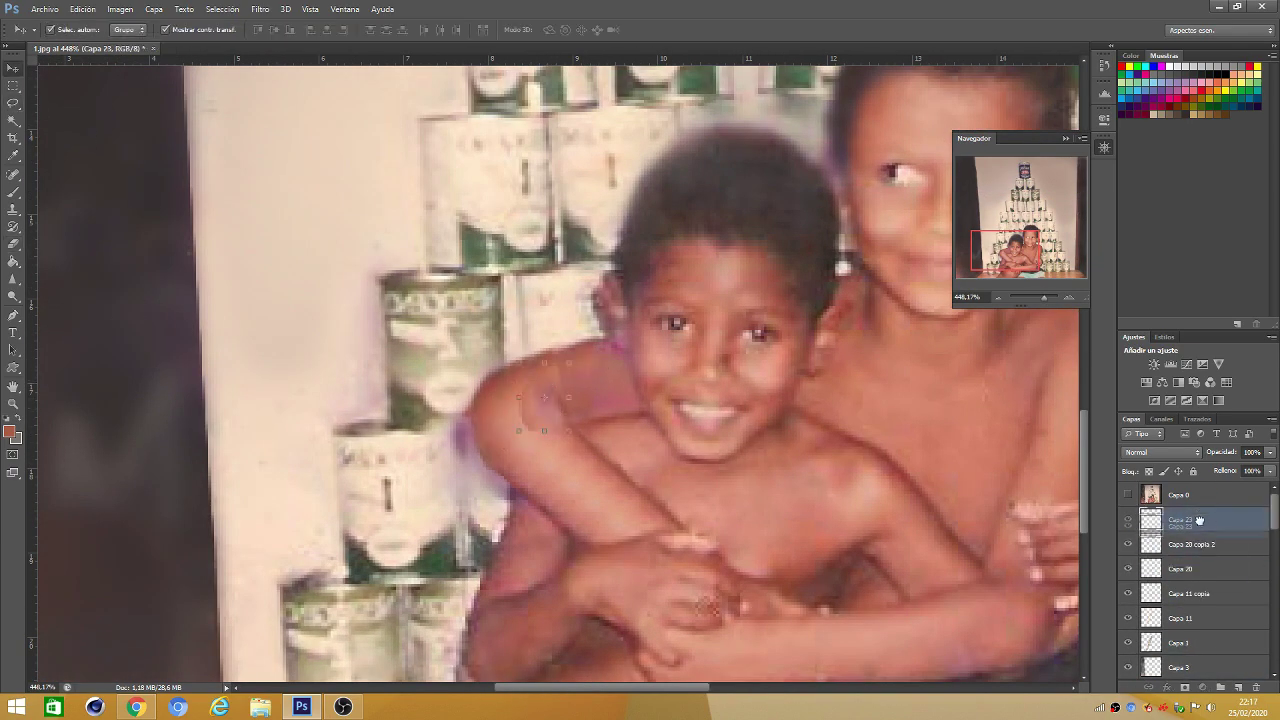
left_click_drag(545, 370, 551, 378)
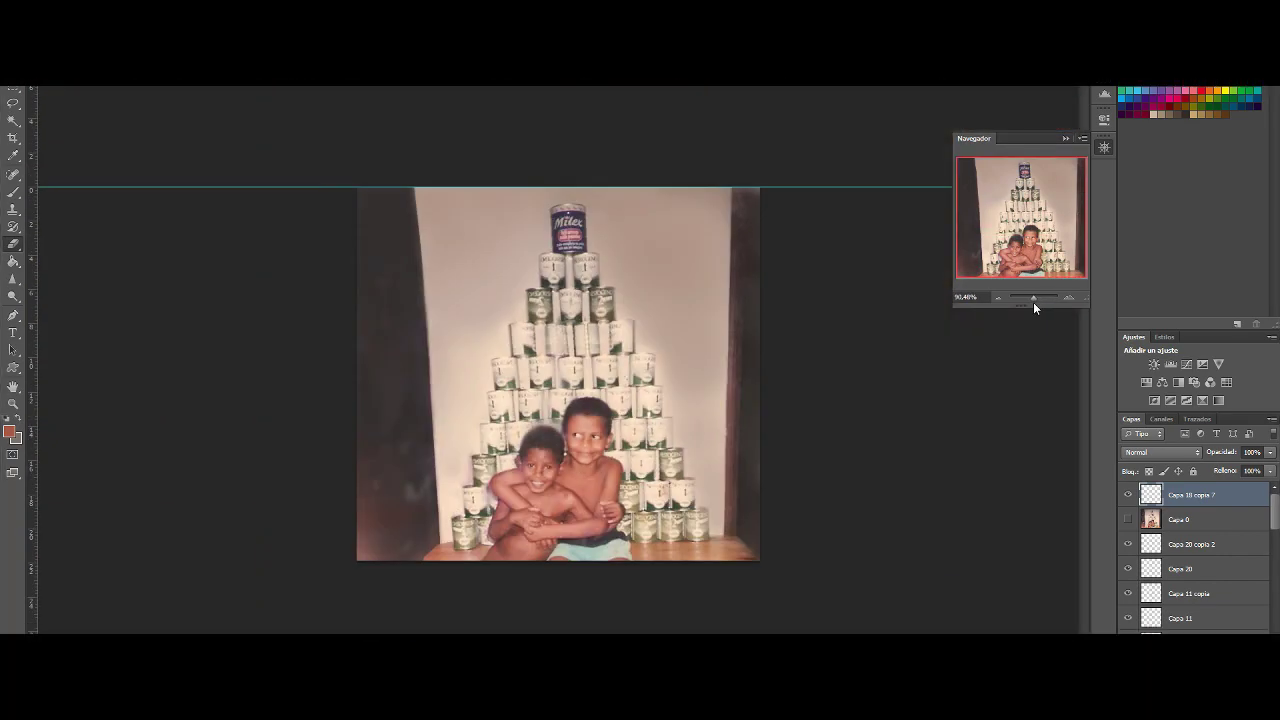
left_click_drag(1033, 302, 1040, 299)
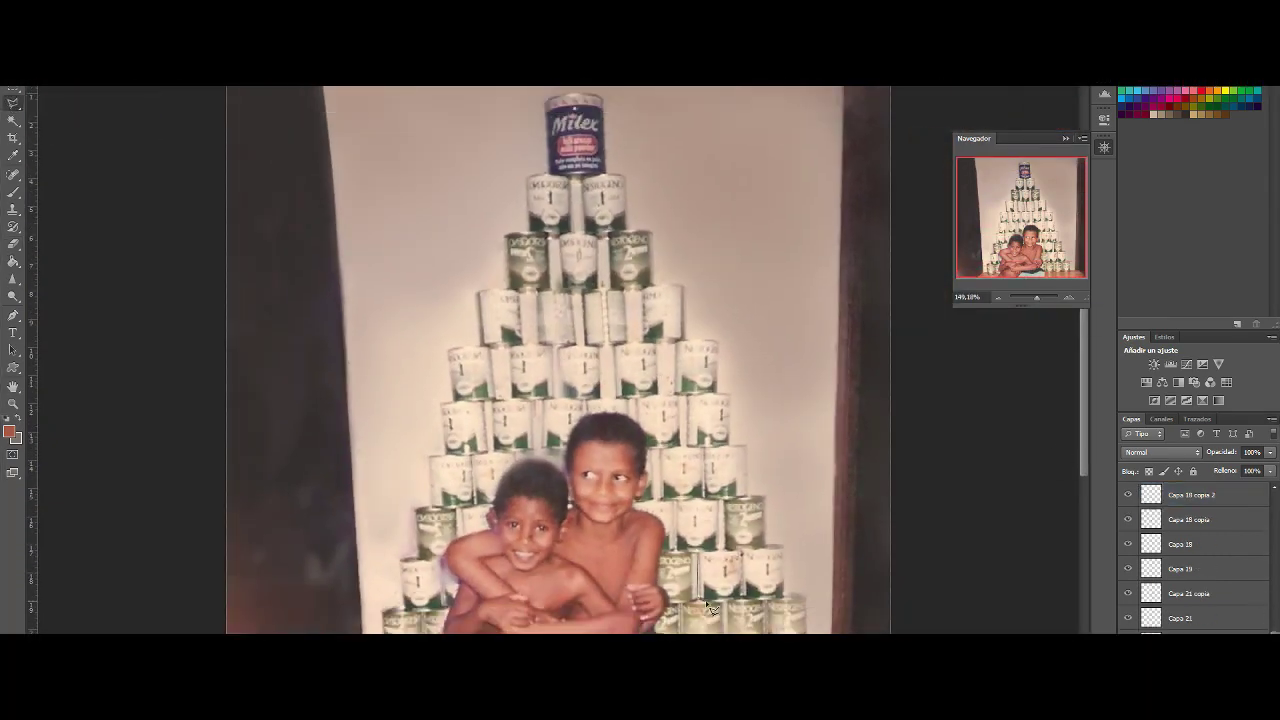
Move the can patch onto the left stack of cans and merge it down, ready to reshape
left_click_drag(534, 563, 480, 583)
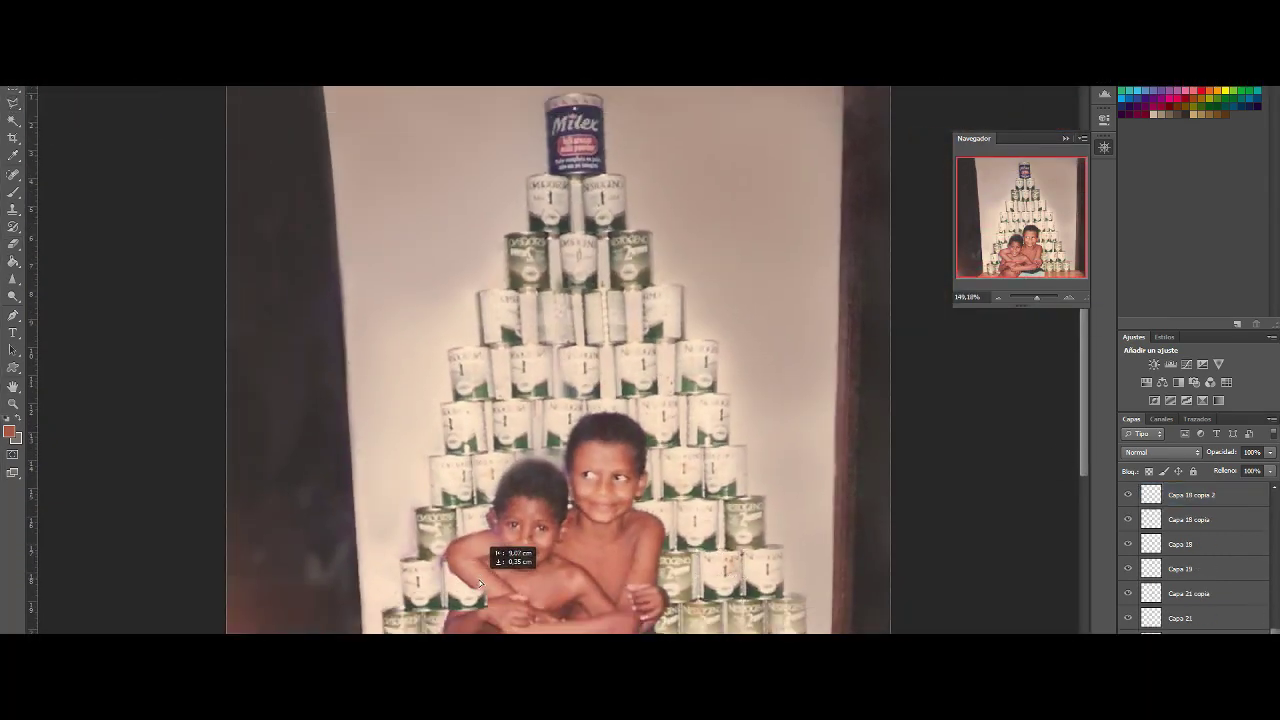
scroll(937, 273, "up", 3)
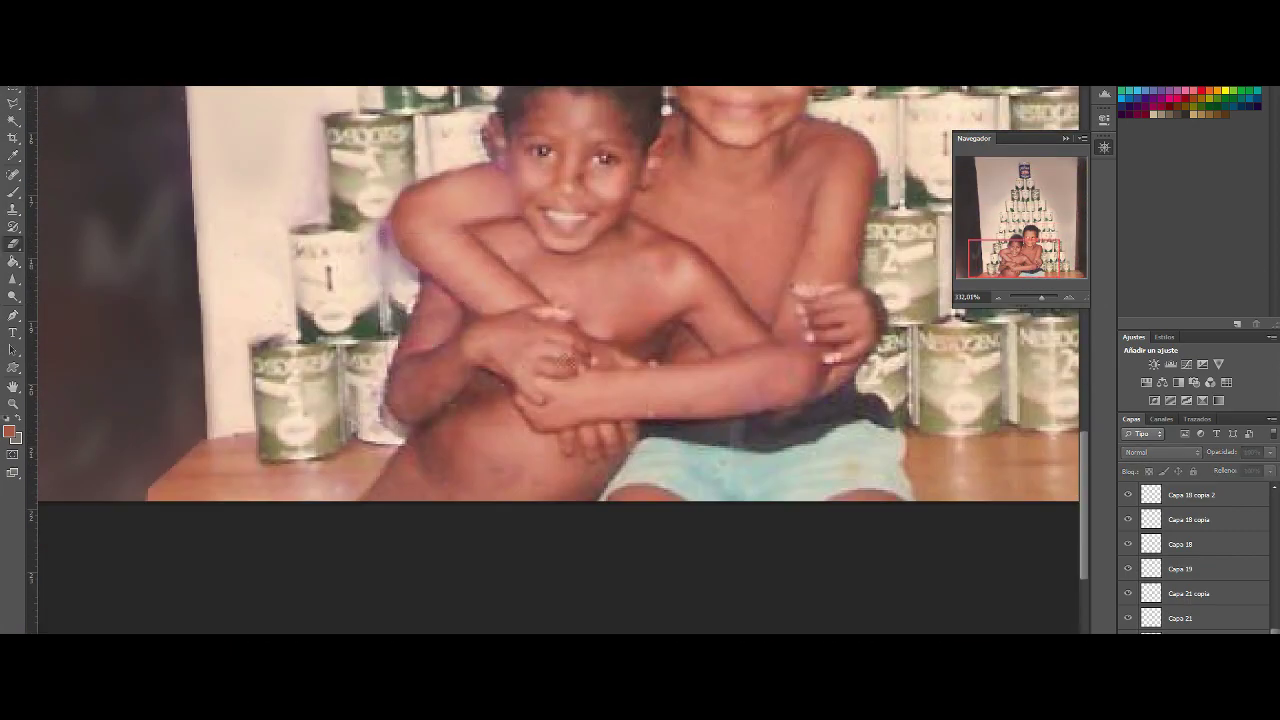
key("Return")
key("ctrl+e")
key("l")
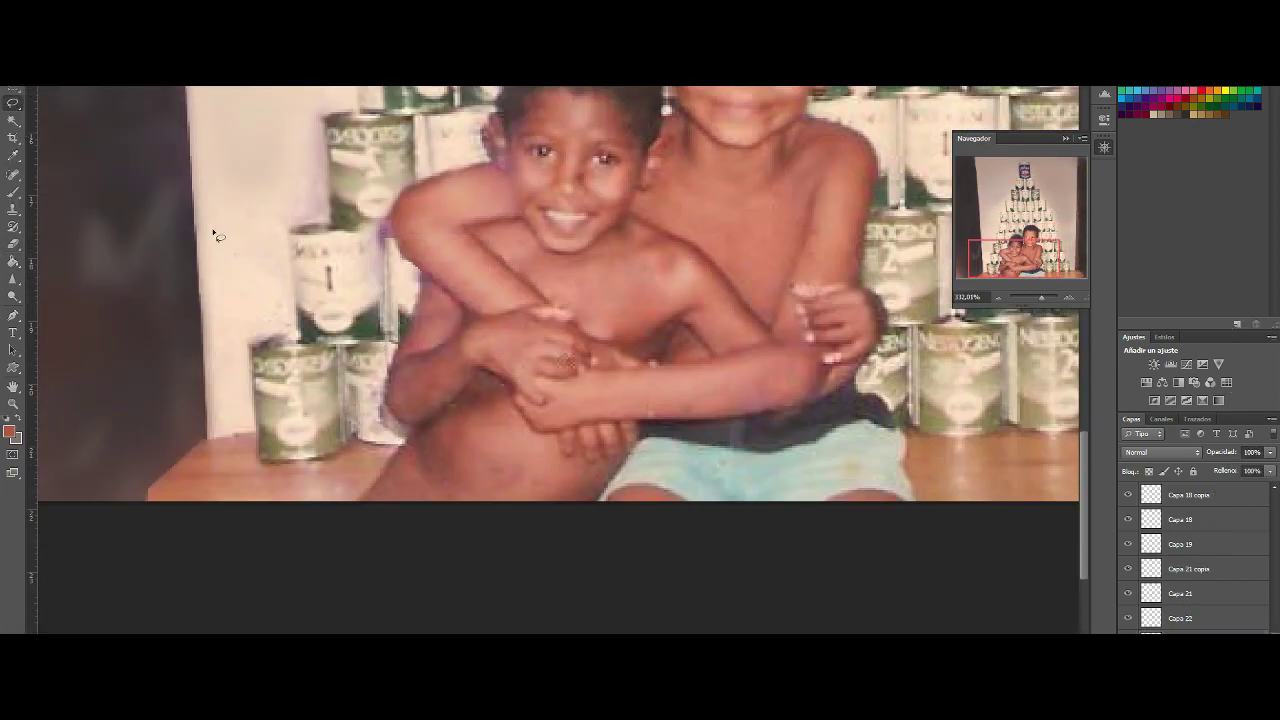
left_click(114, 240)
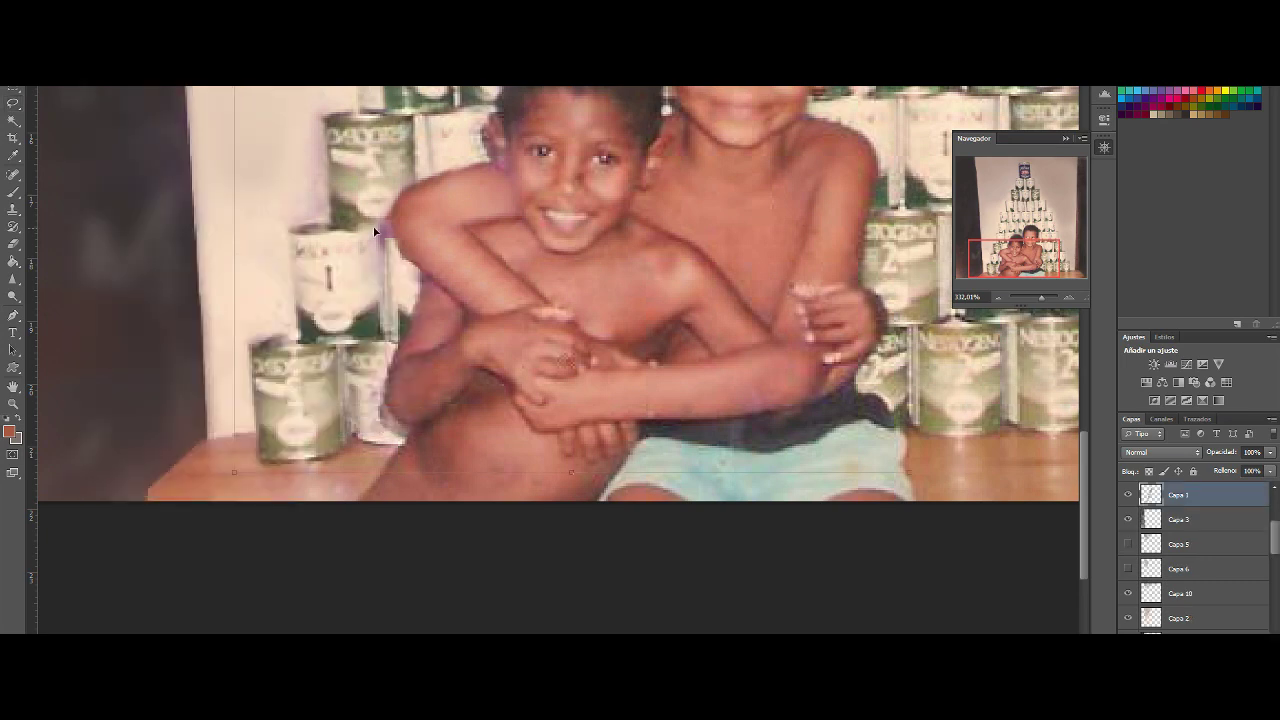
key("Return")
key("alt+bracketleft")
key("alt+bracketleft")
key("alt+bracketleft")
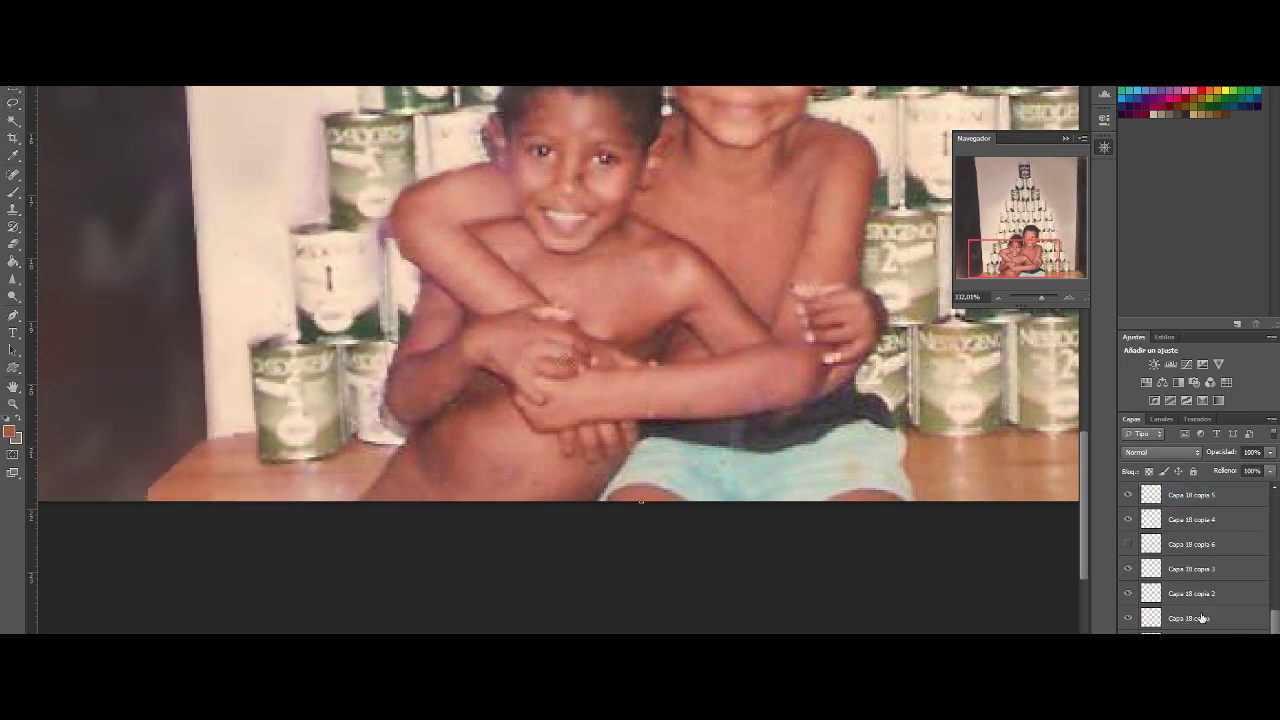
Copy the upper can area from Capa 1 onto a new layer and drag it down over the lower left can
key("alt+bracketright")
key("alt+bracketright")
key("alt+bracketright")
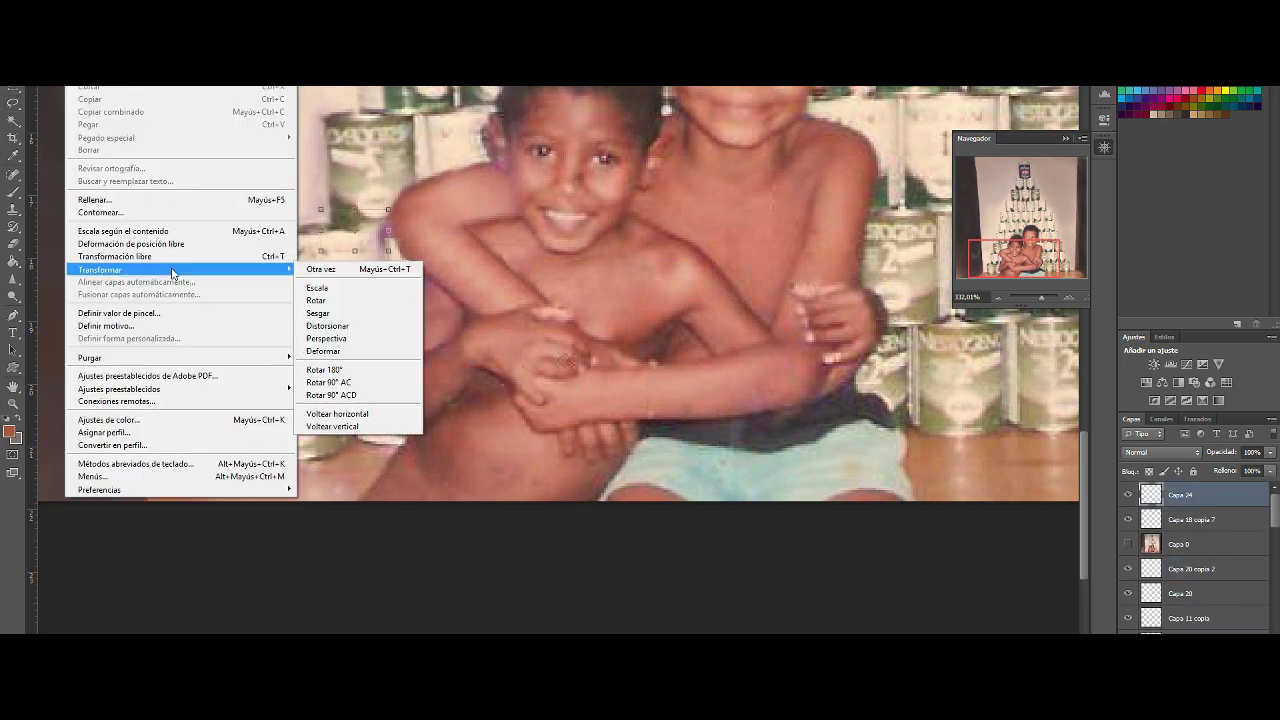
left_click(400, 263)
key("e")
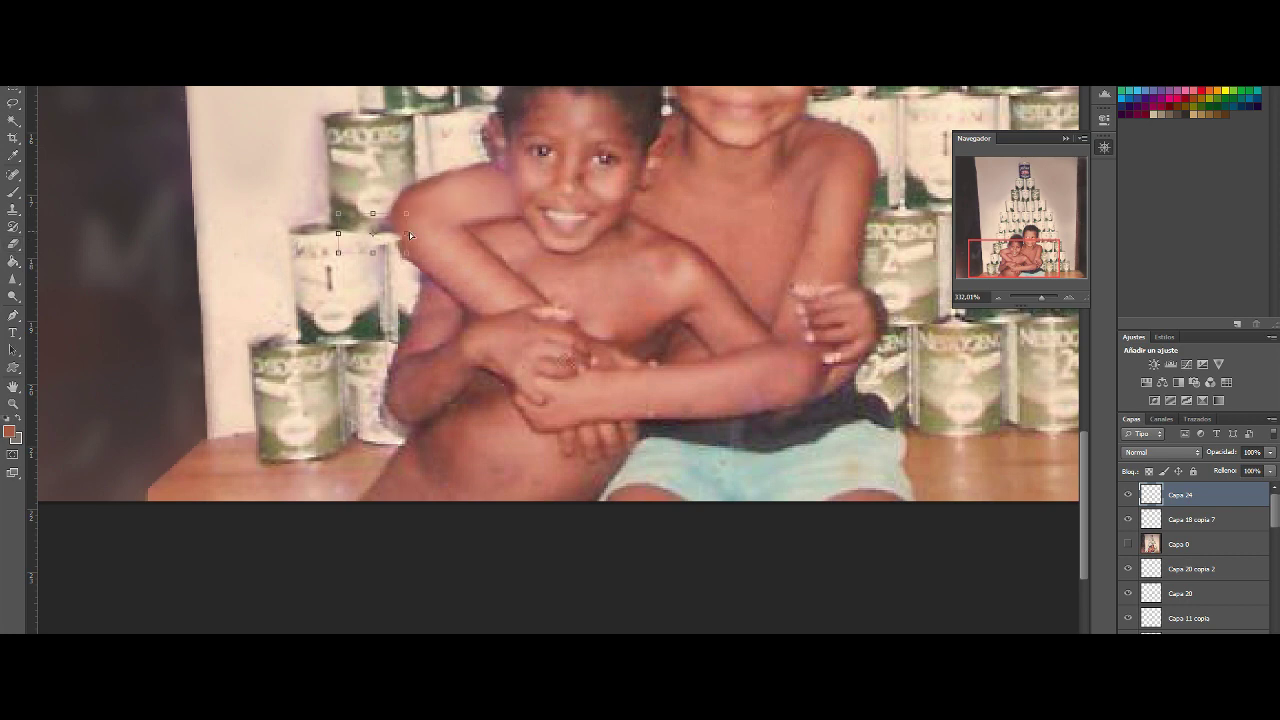
scroll(1248, 627, "down", 3)
left_click(1157, 577)
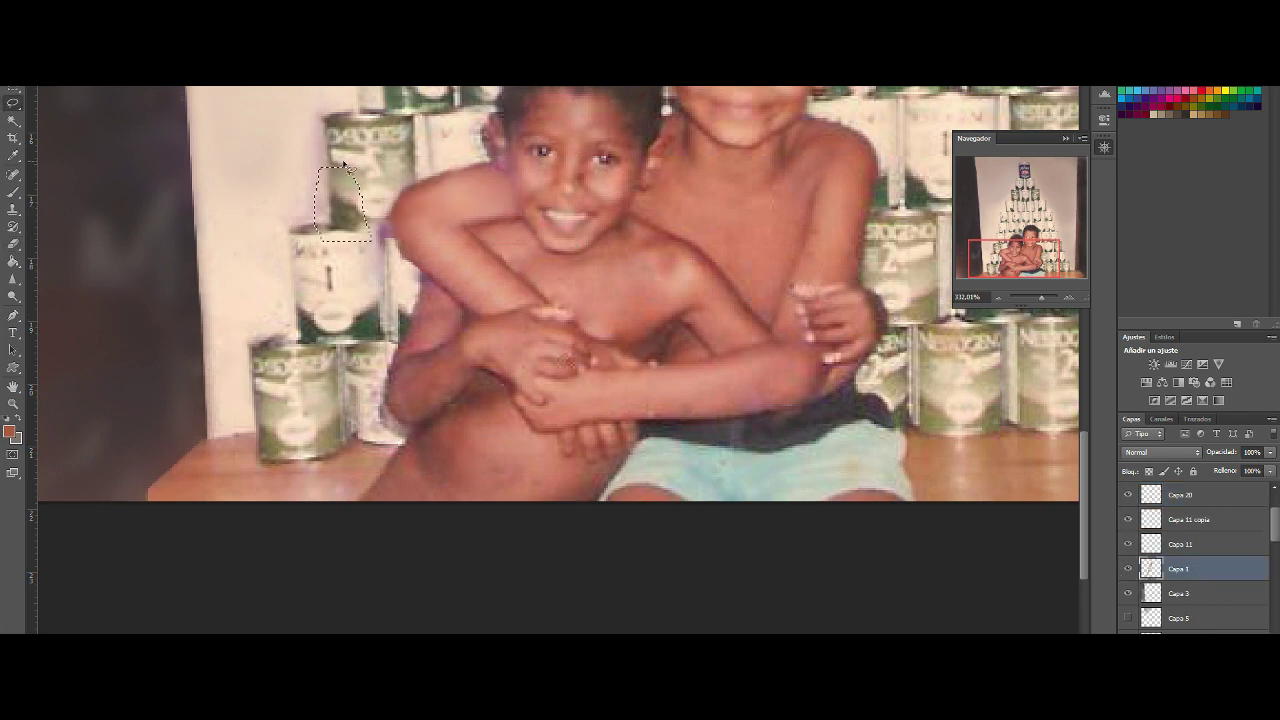
key("ctrl+j")
left_click_drag(343, 170, 377, 304)
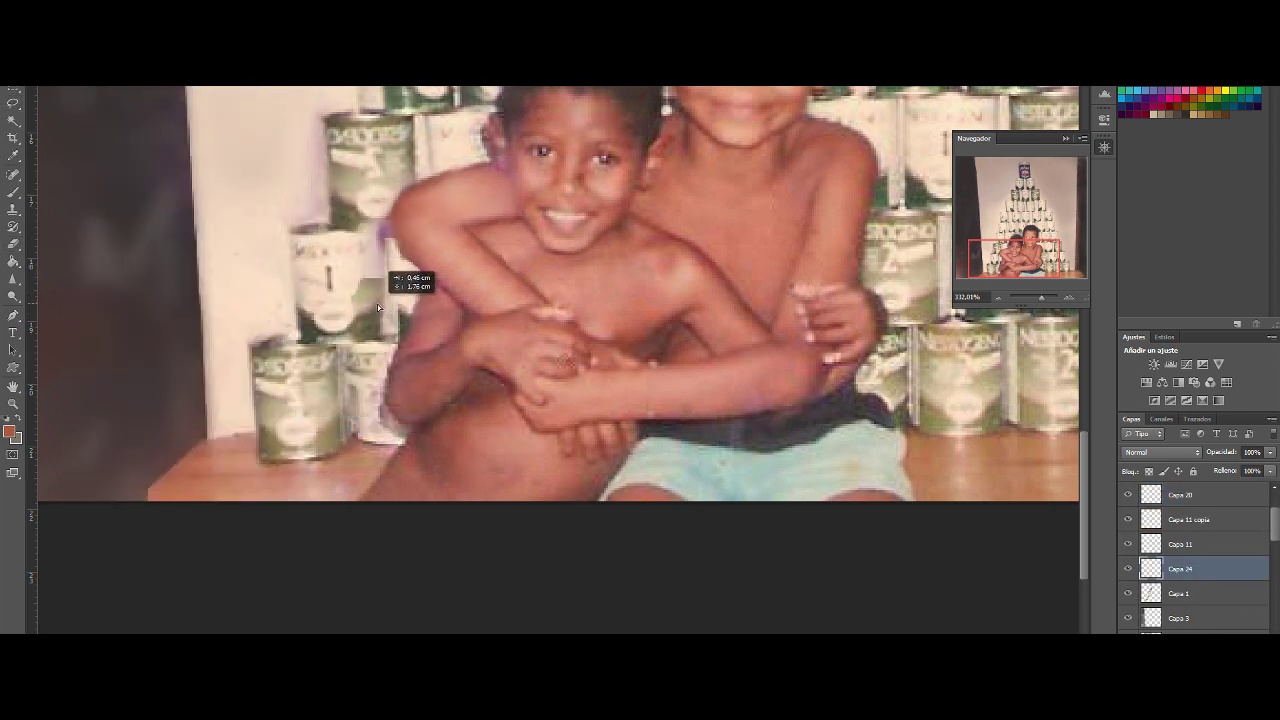
left_click(17, 245)
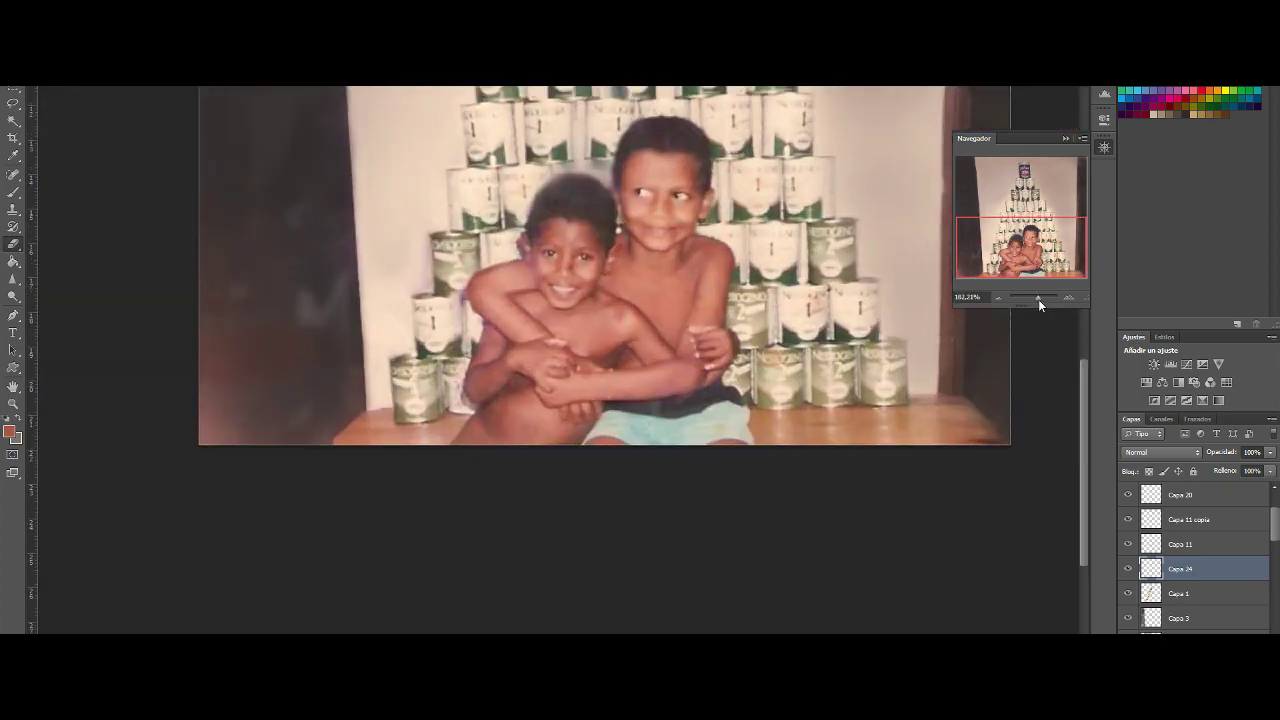
Apply the transform to the can patch over the pyramid's left cans
left_click_drag(1038, 299, 1046, 299)
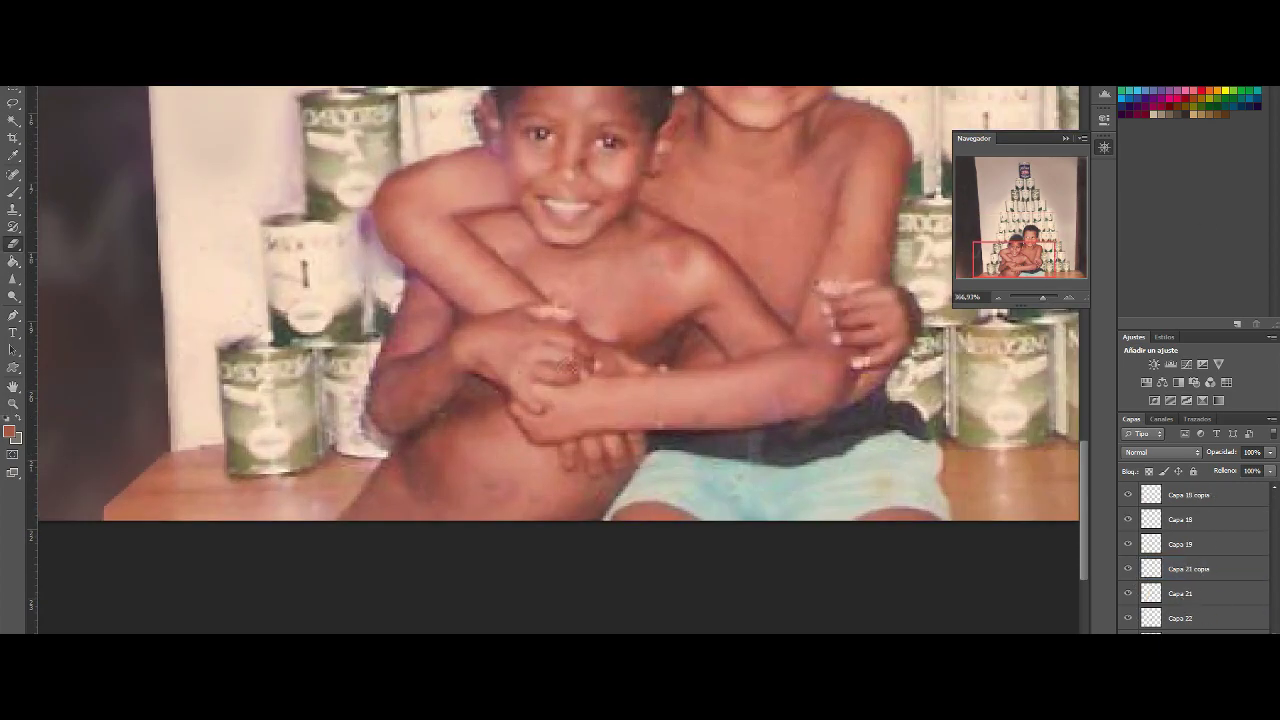
key("ctrl+t")
key("l")
left_click(569, 265)
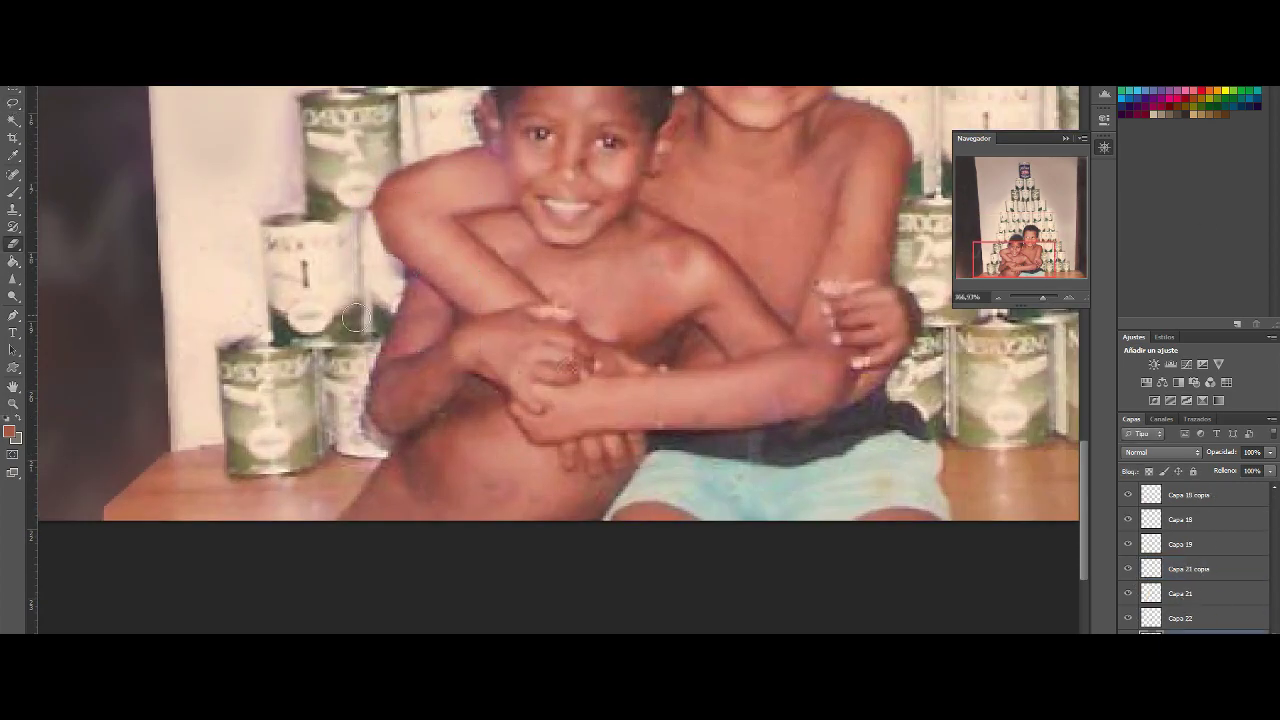
Hide the Capa 13 layer and return to the view of the whole restored photo
scroll(308, 224, "up", 1)
scroll(1130, 550, "up", 2)
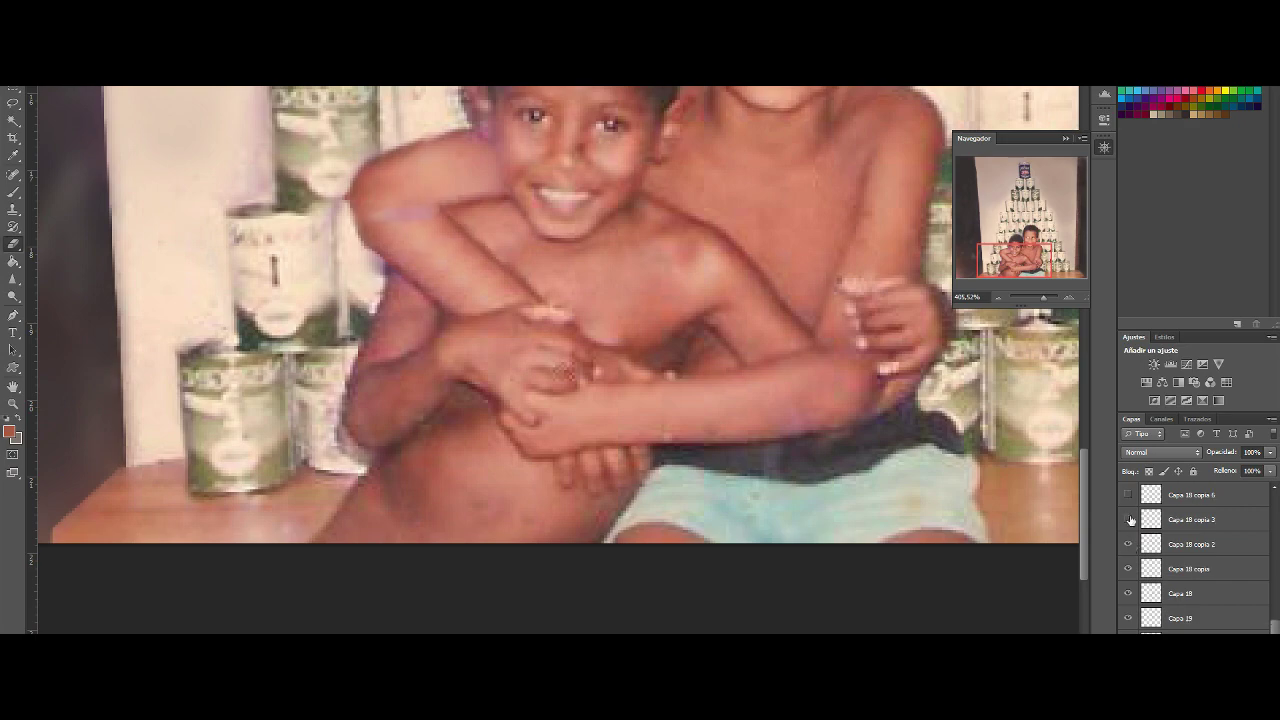
scroll(1153, 540, "down", 3)
left_click(1128, 593)
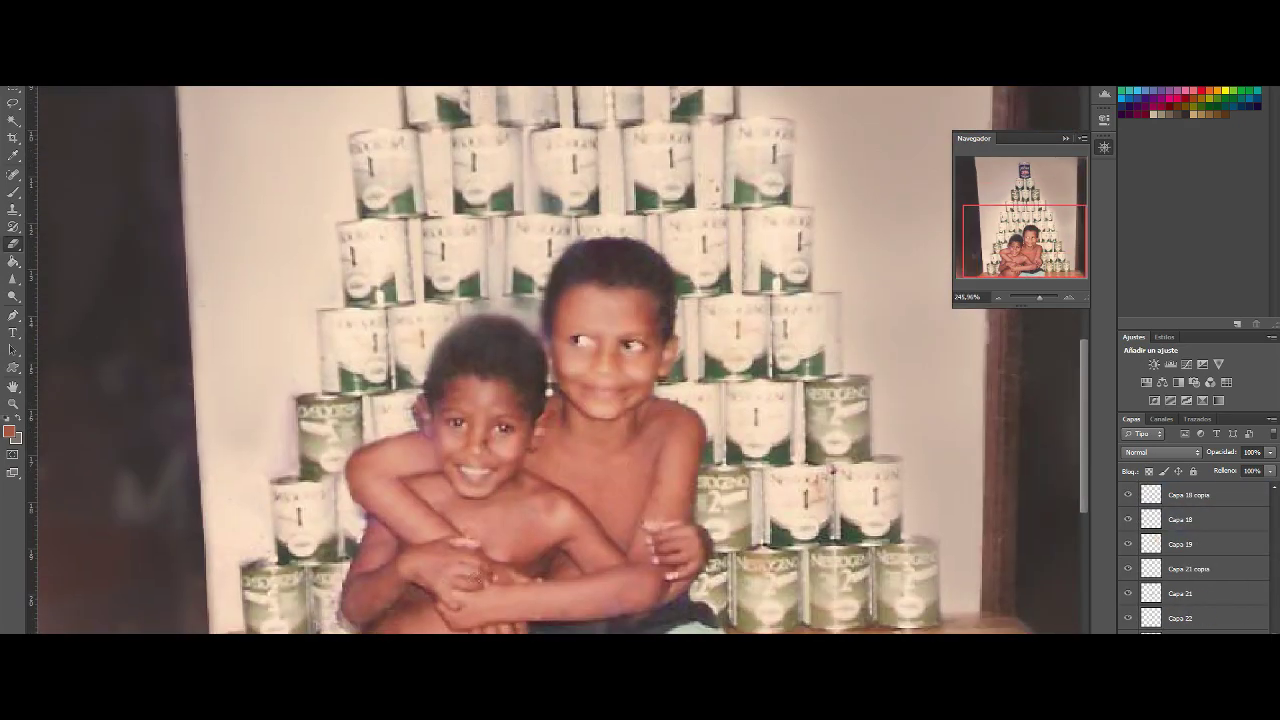
key("j")
scroll(450, 344, "up", 2)
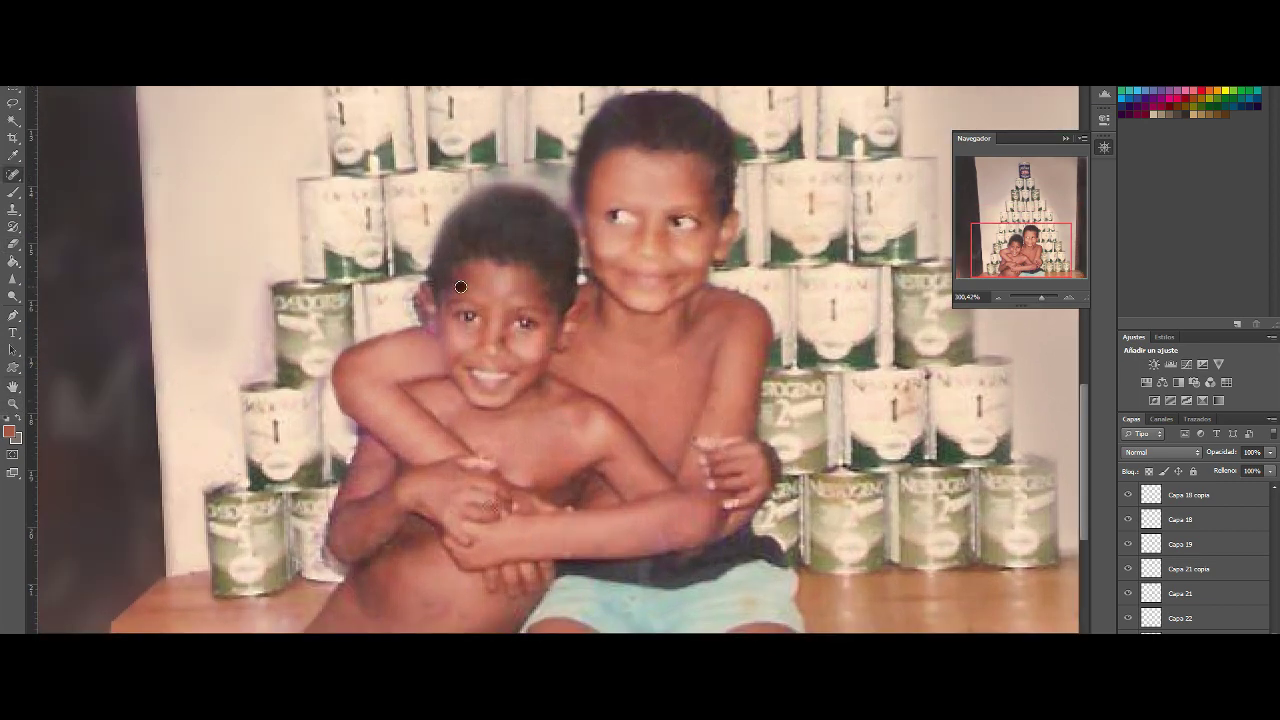
scroll(690, 350, "down", 2)
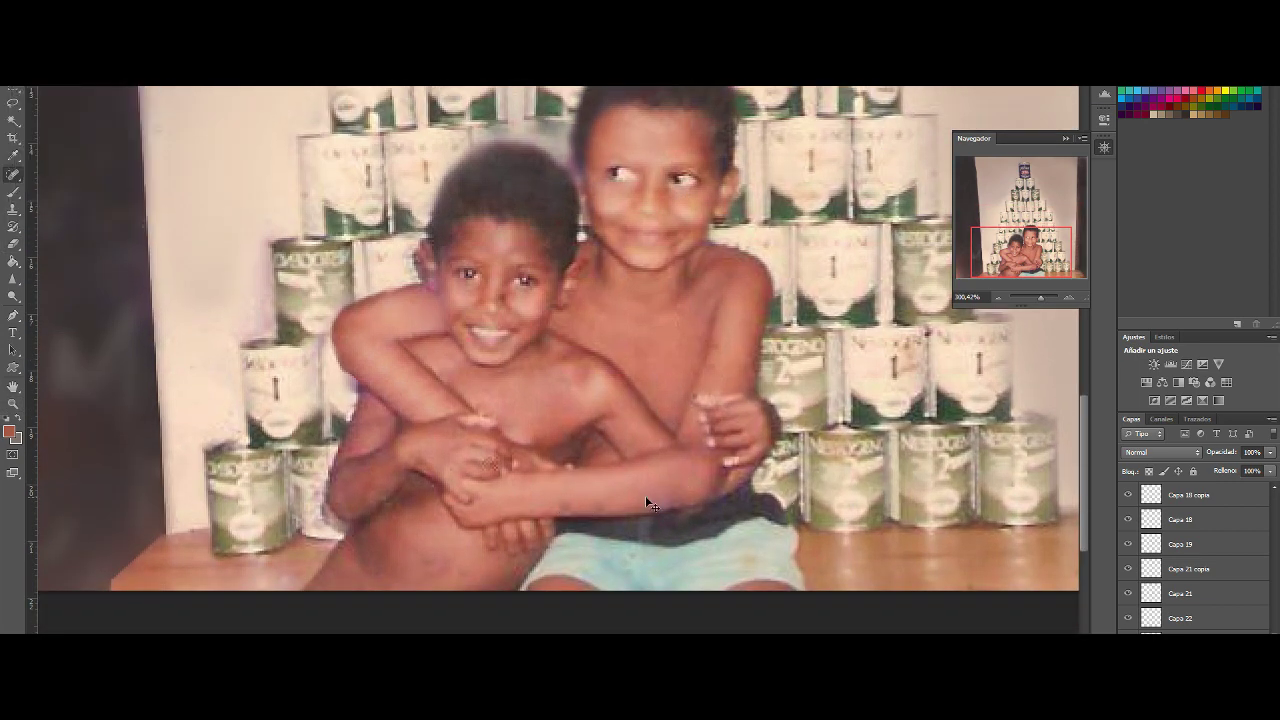
left_click_drag(1040, 298, 1035, 300)
Briefly show the original damaged photo, then hide it again to compare with the restoration
scroll(1133, 500, "up", 10)
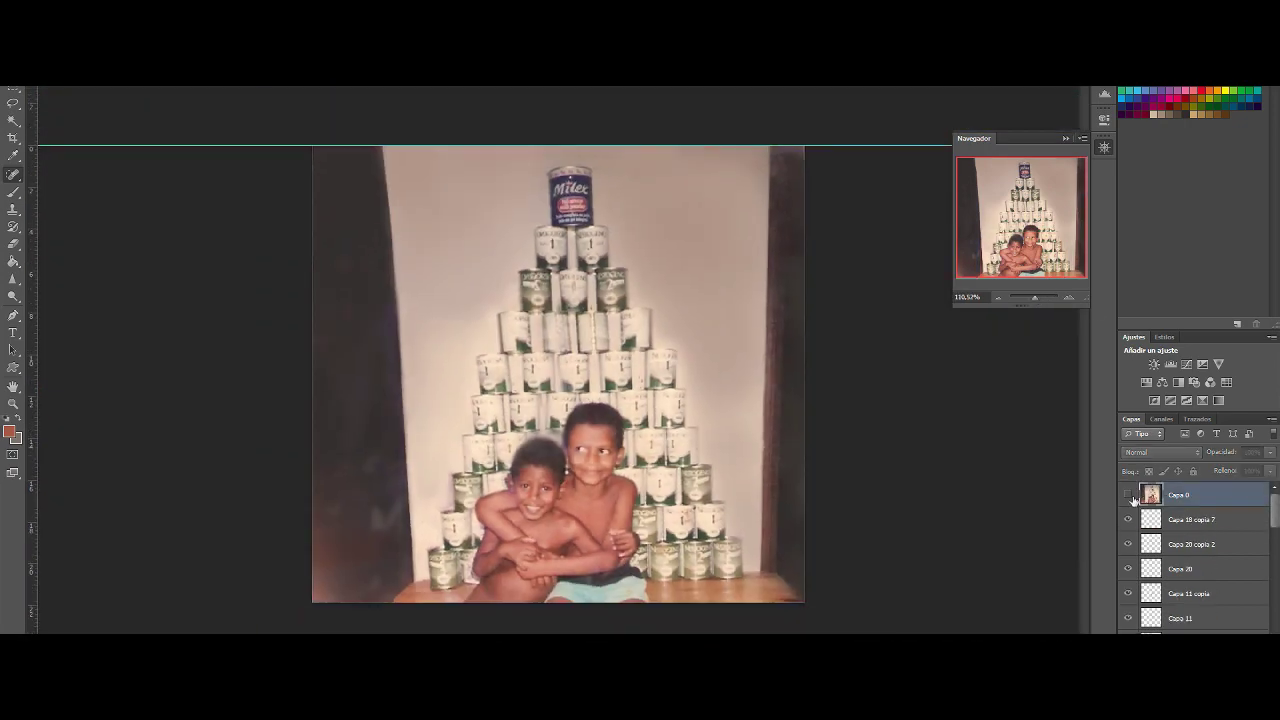
left_click(1128, 494)
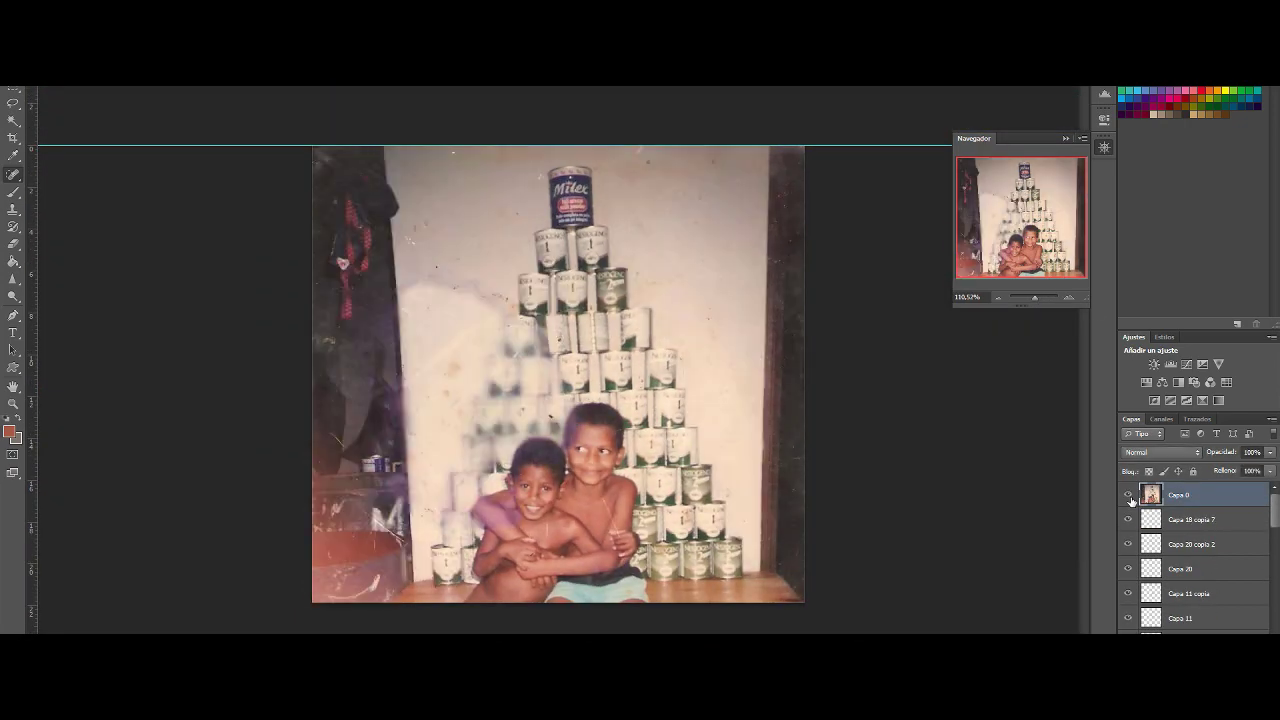
left_click(1128, 494)
scroll(551, 555, "up", 5)
Switch to the Dodge lightening tool and navigate toward the younger boy's head
right_click(13, 297)
left_click(90, 294)
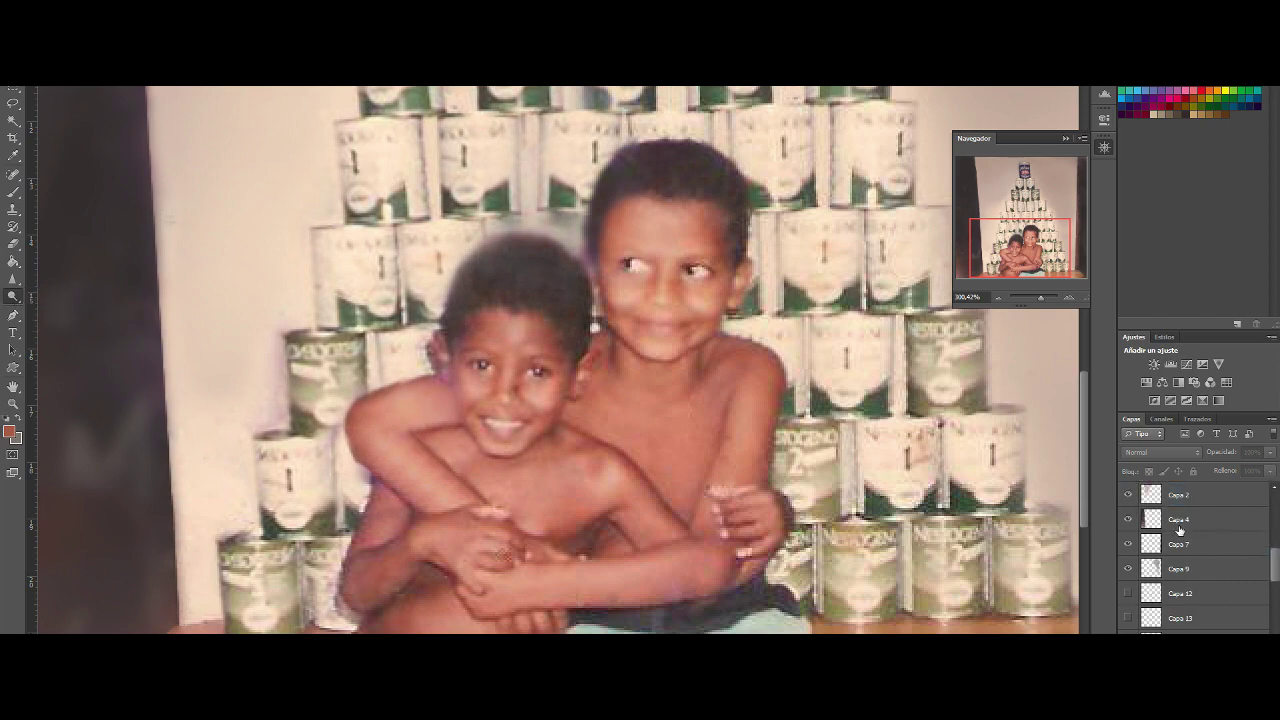
scroll(1275, 531, "down", 3)
scroll(1275, 531, "down", 2)
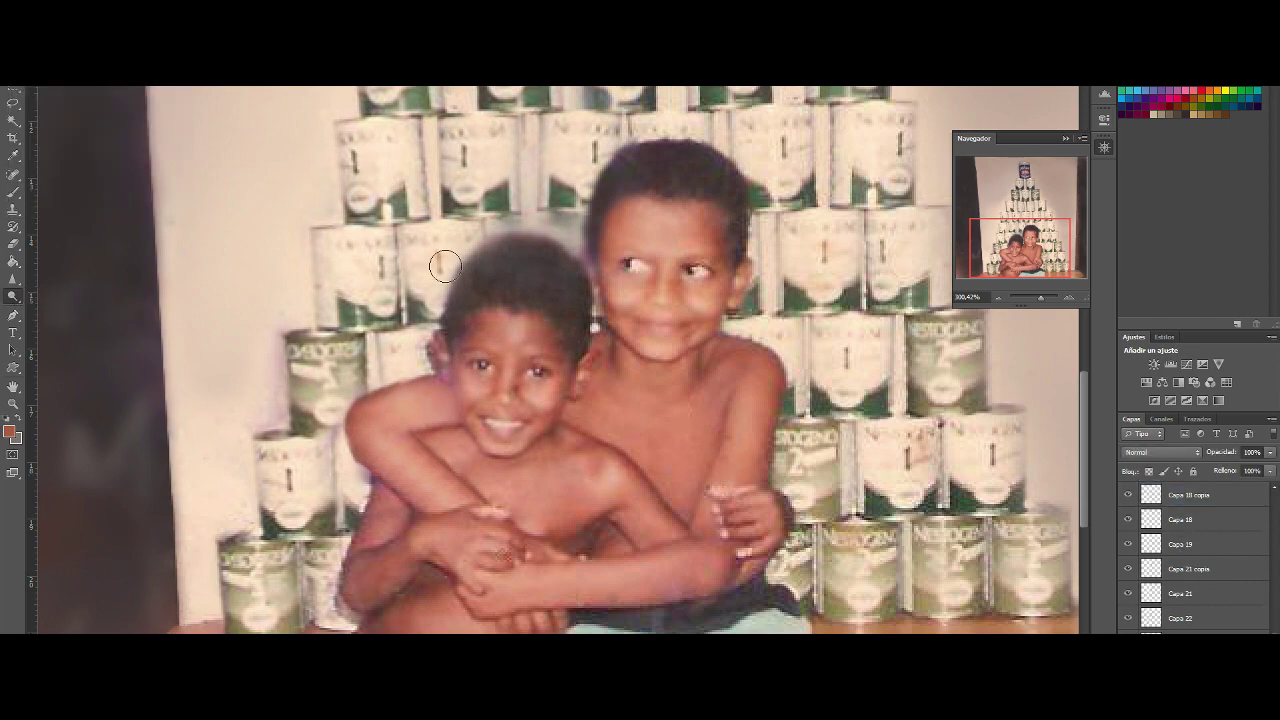
scroll(313, 376, "down", 5)
scroll(727, 398, "up", 3)
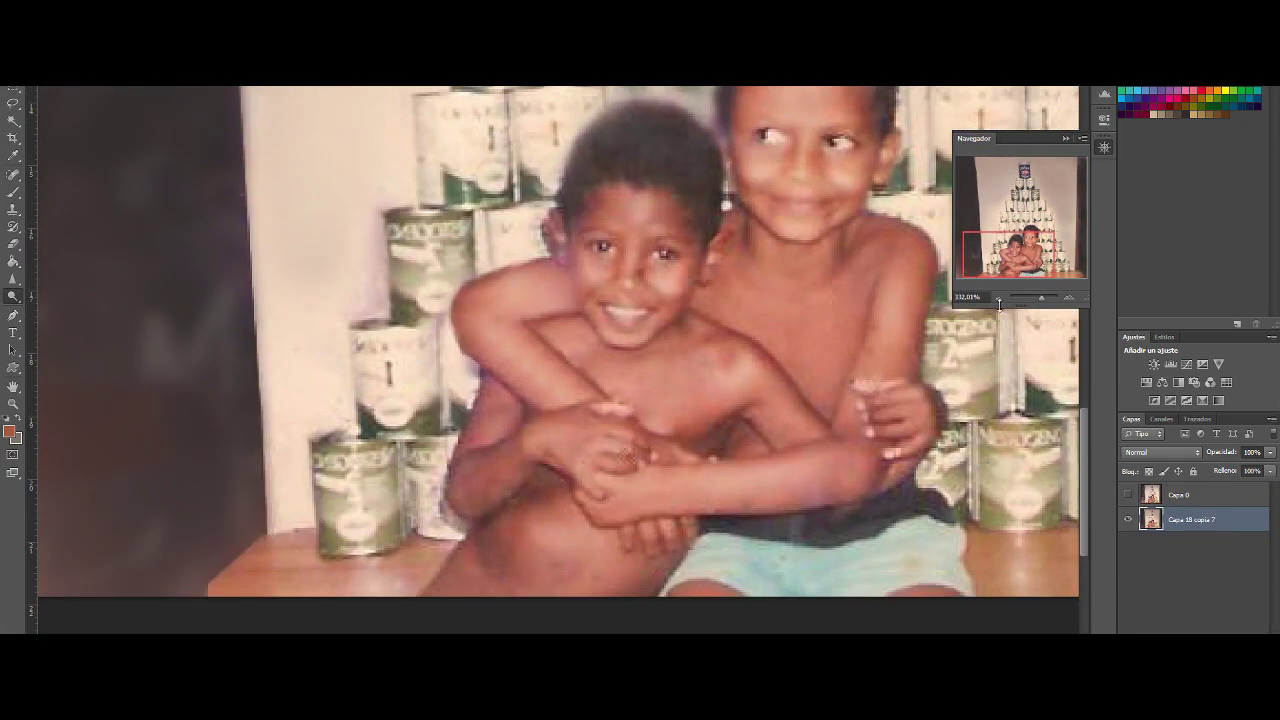
scroll(814, 259, "up", 5)
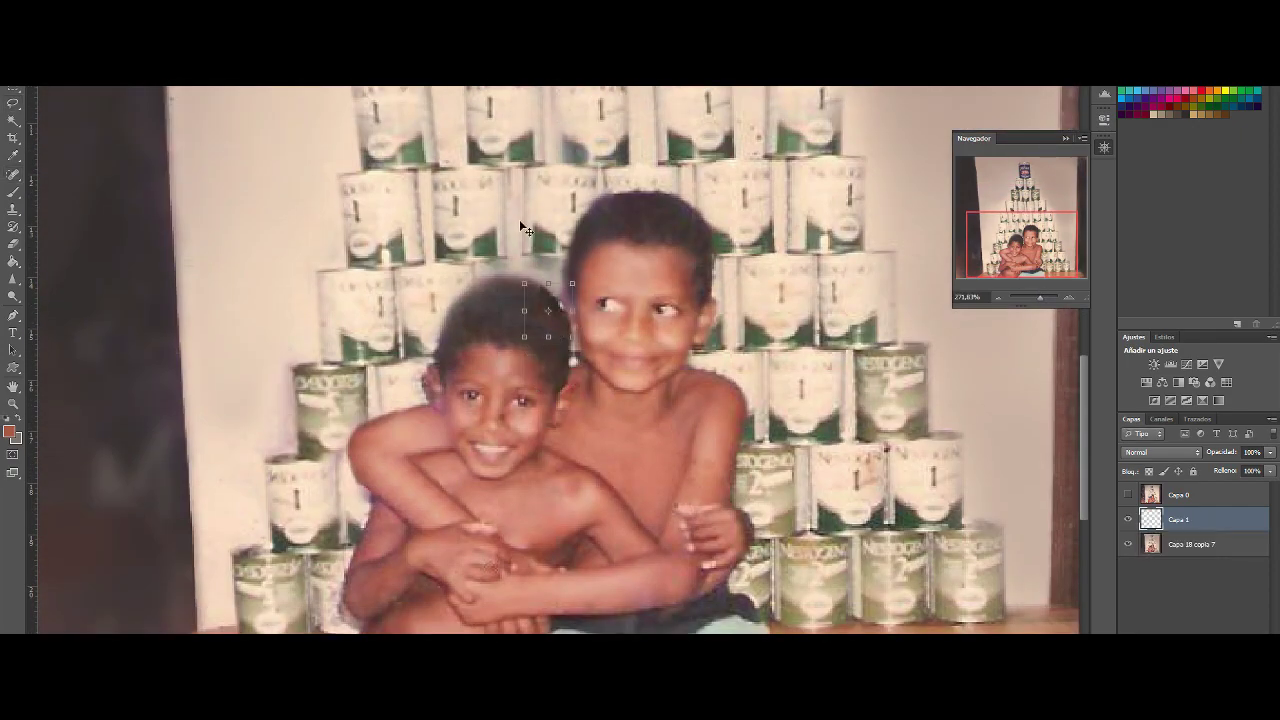
Duplicate the hair patch twice and position the copies over the younger boy's damaged hairline
key("ctrl+j")
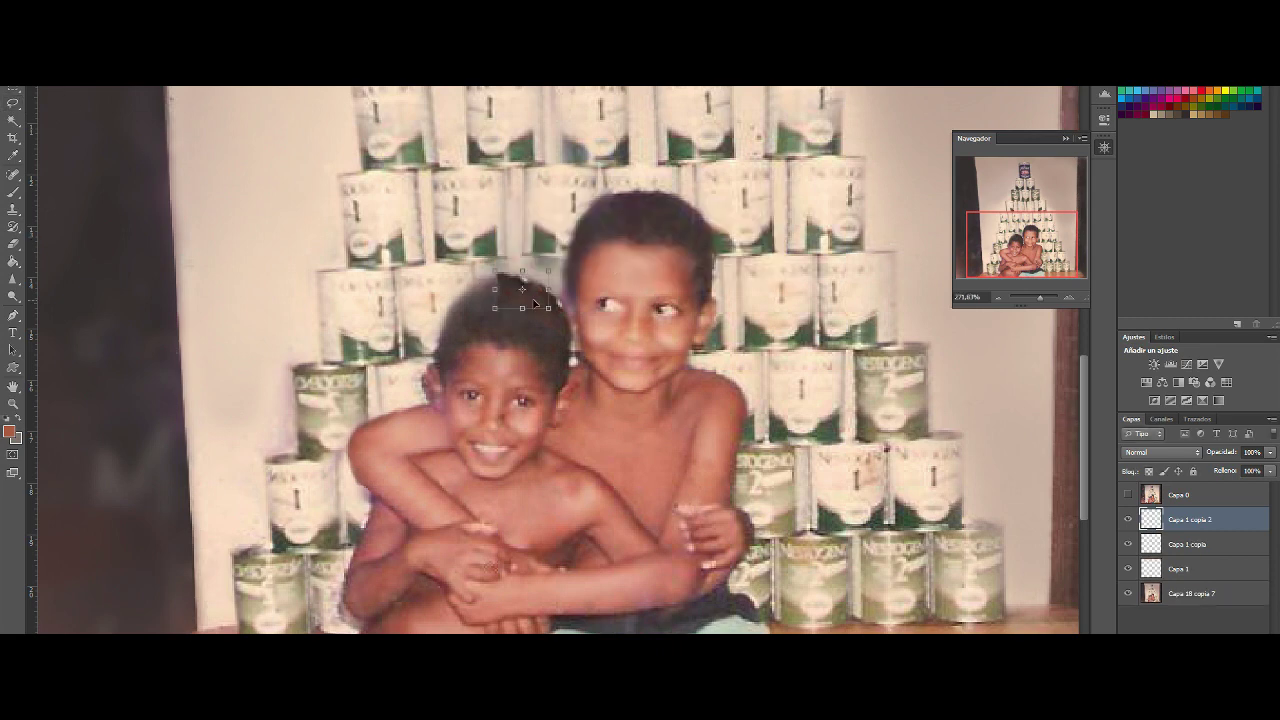
mouse_move(560, 295)
left_mouse_down()
mouse_move(493, 290)
mouse_move(517, 255)
left_mouse_up()
key("Return")
key("ctrl+j")
left_click_drag(459, 353, 472, 350)
Merge the lower hair patch copies into a single layer
key("l")
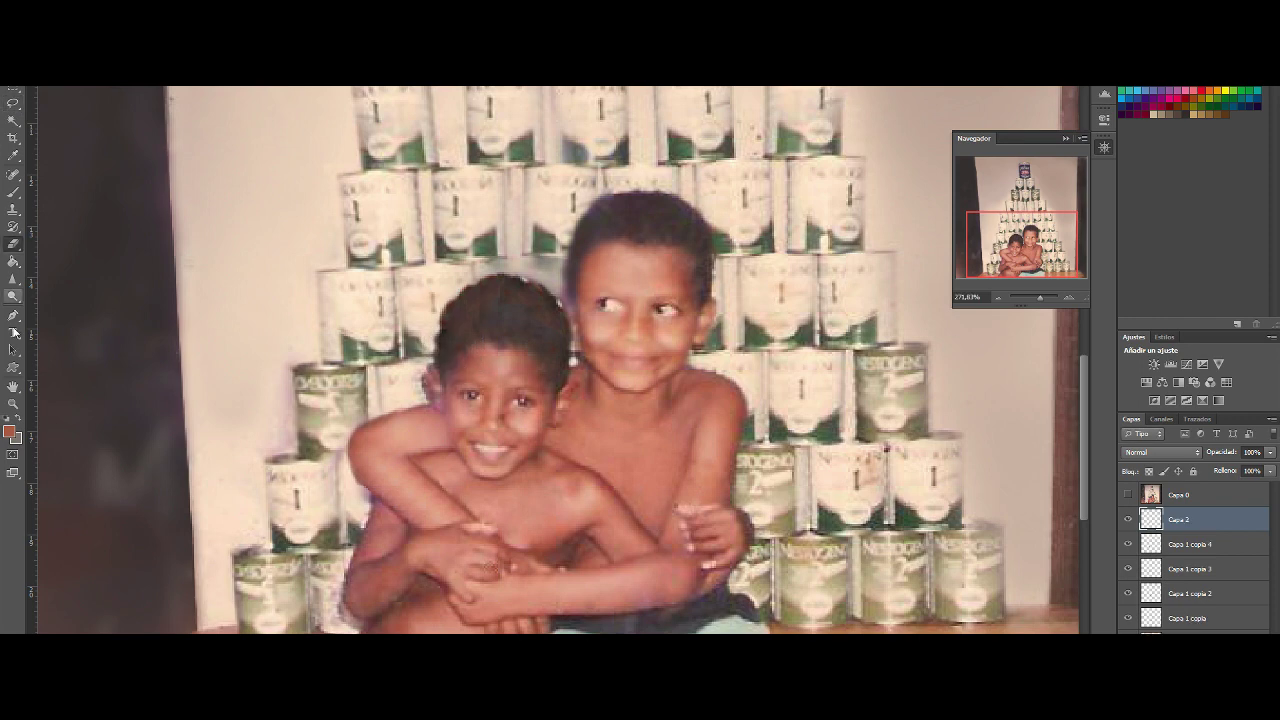
left_click(1190, 544)
key("ctrl+e")
key("b")
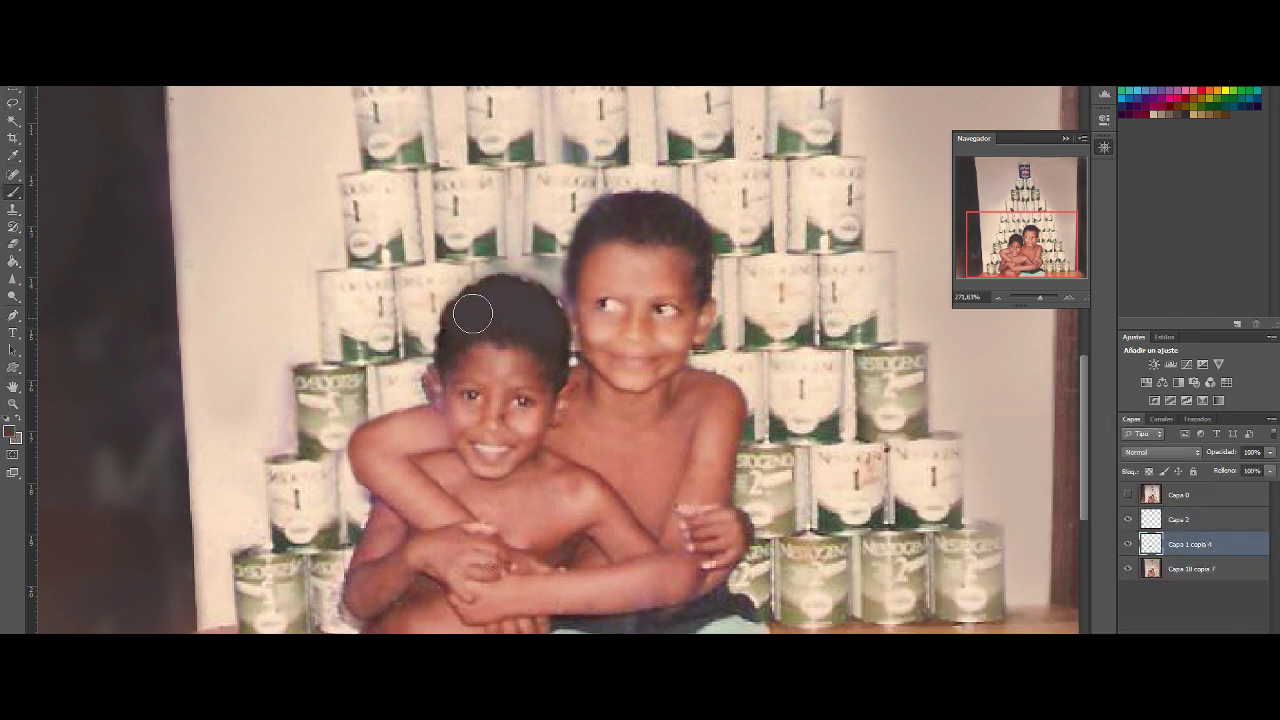
Set Capa 2 to Color blend mode and merge it with Capa 1 copia 4
left_click(1163, 522)
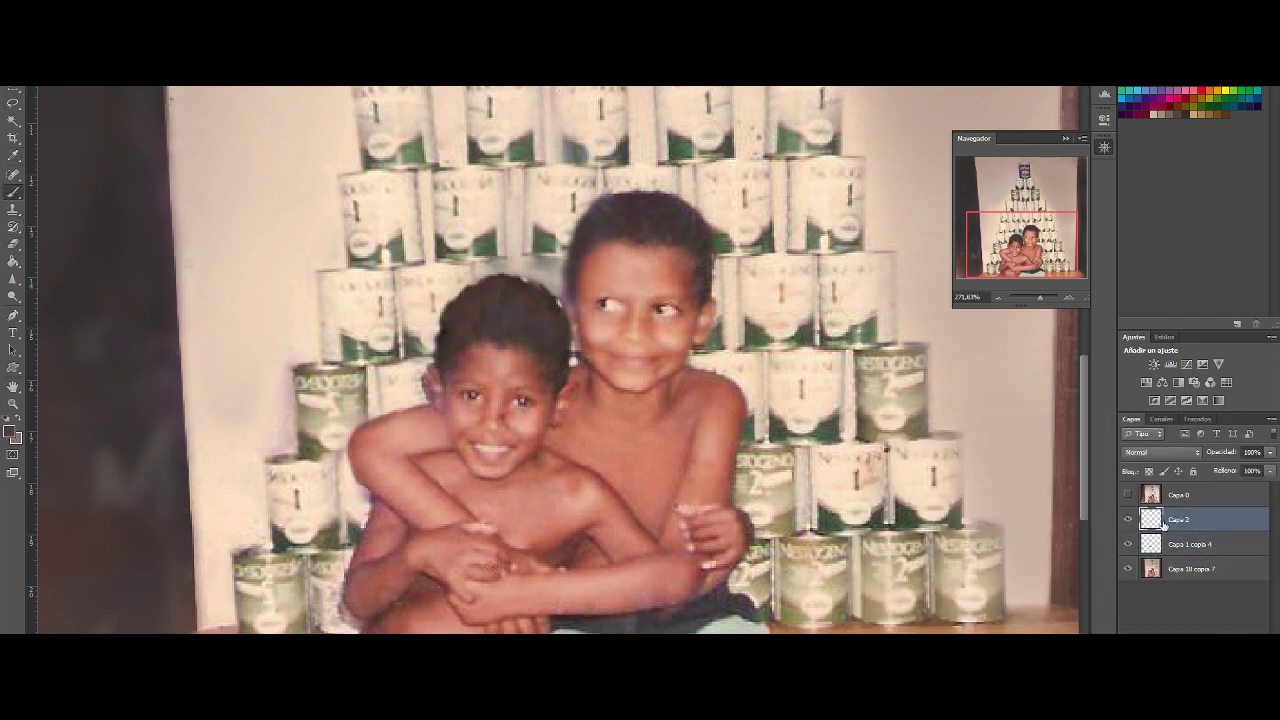
left_click(1160, 452)
left_click(1165, 440)
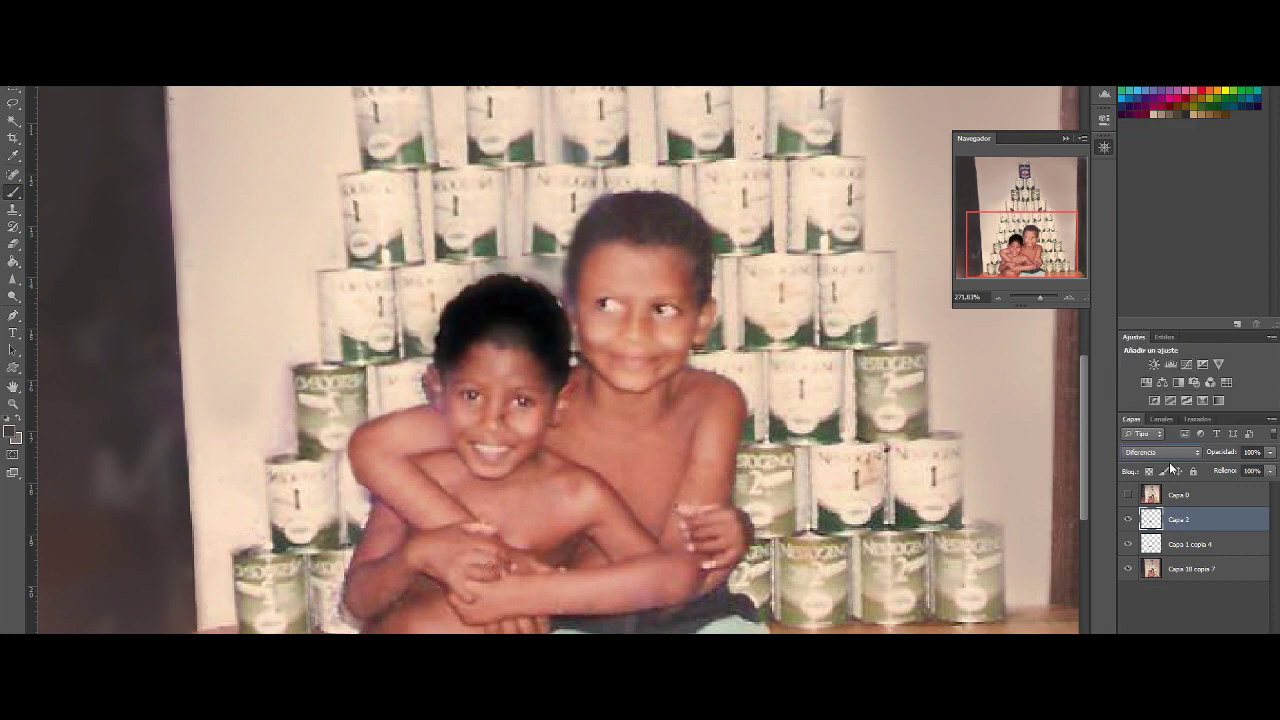
left_click(1185, 544)
left_click(1182, 522, "shift")
key("ctrl+e")
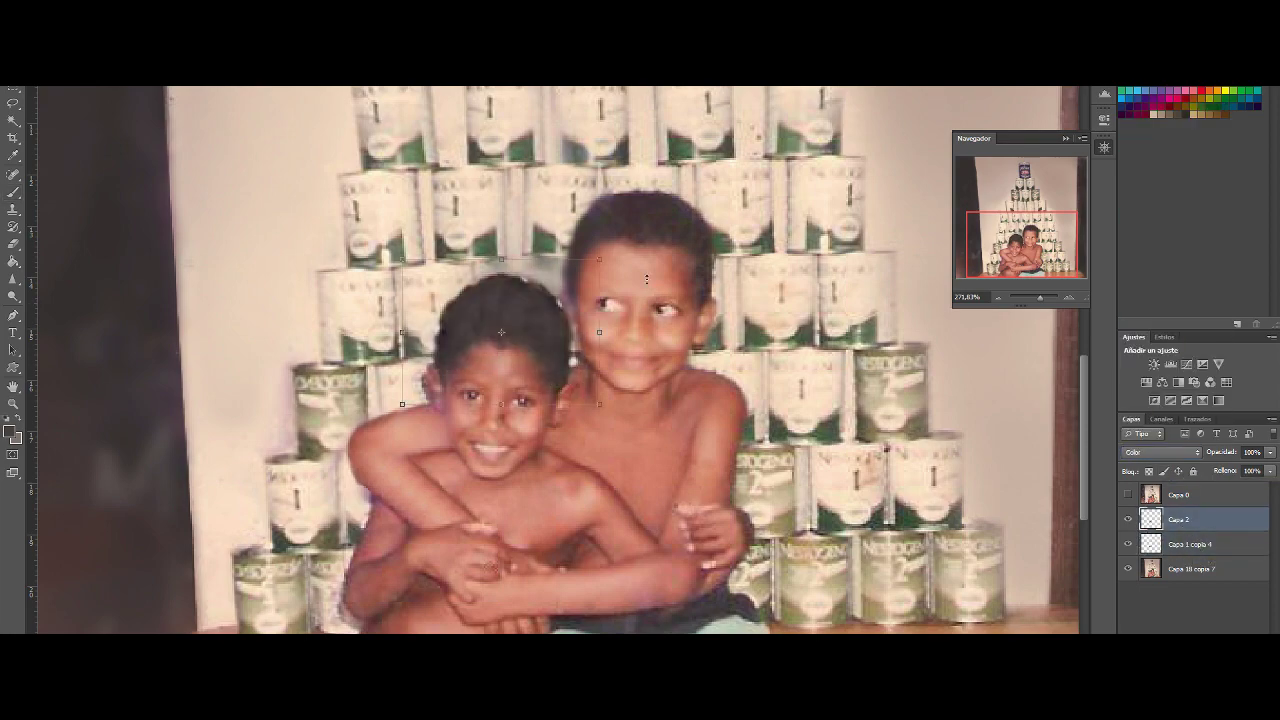
Lower the merged hair layer's opacity to 81% while zoomed into the boy's head
key("ctrl+t")
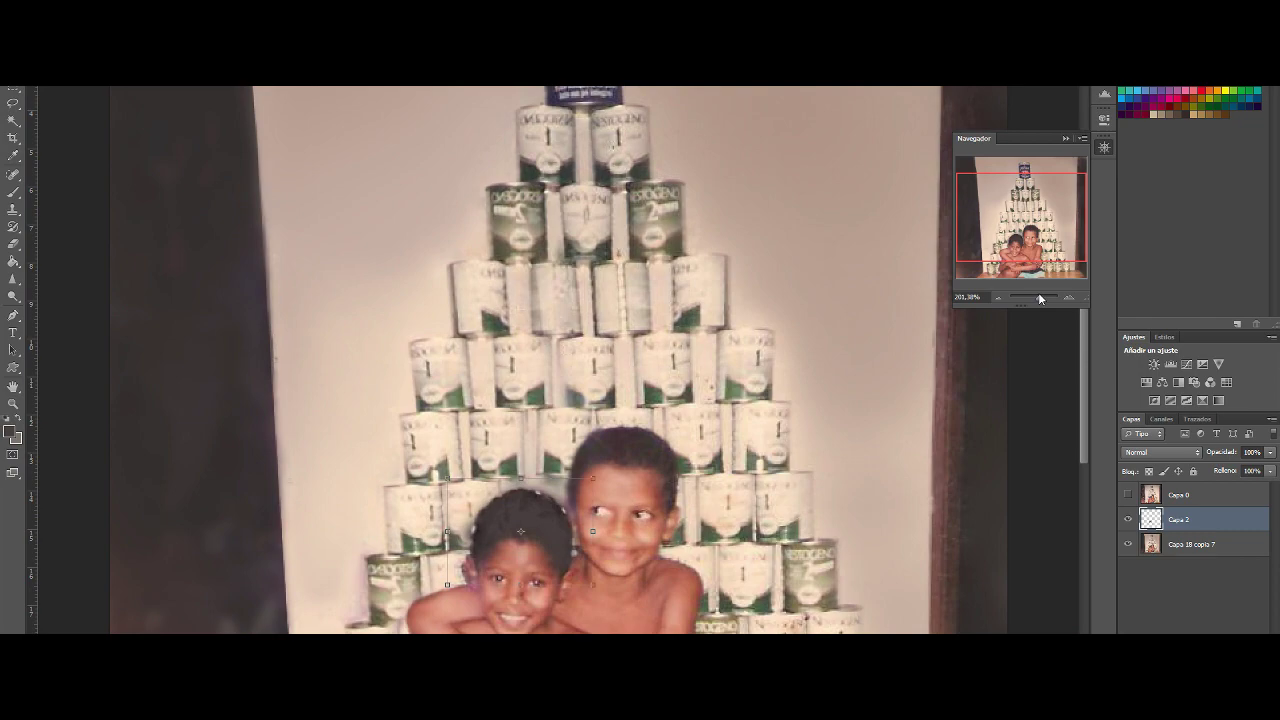
left_click_drag(1040, 297, 1042, 297)
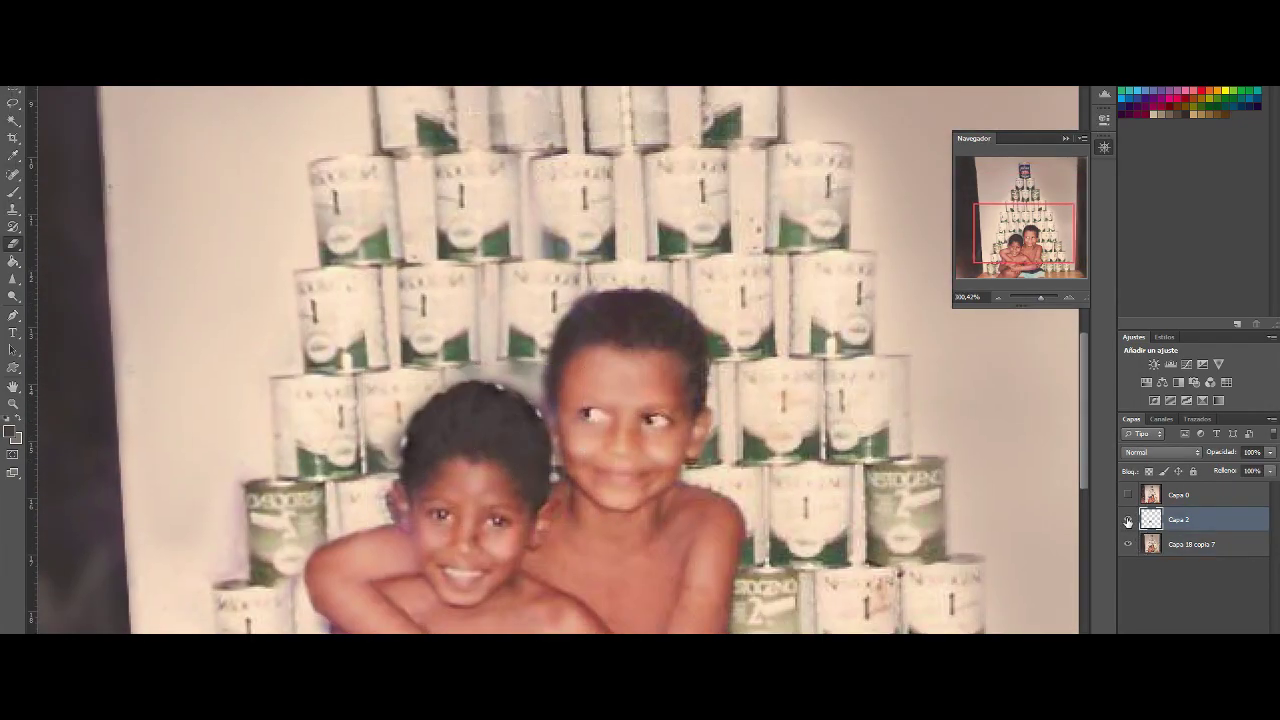
left_click_drag(1221, 452, 1200, 452)
left_click_drag(1040, 297, 1036, 297)
right_click(314, 188)
left_click(604, 262)
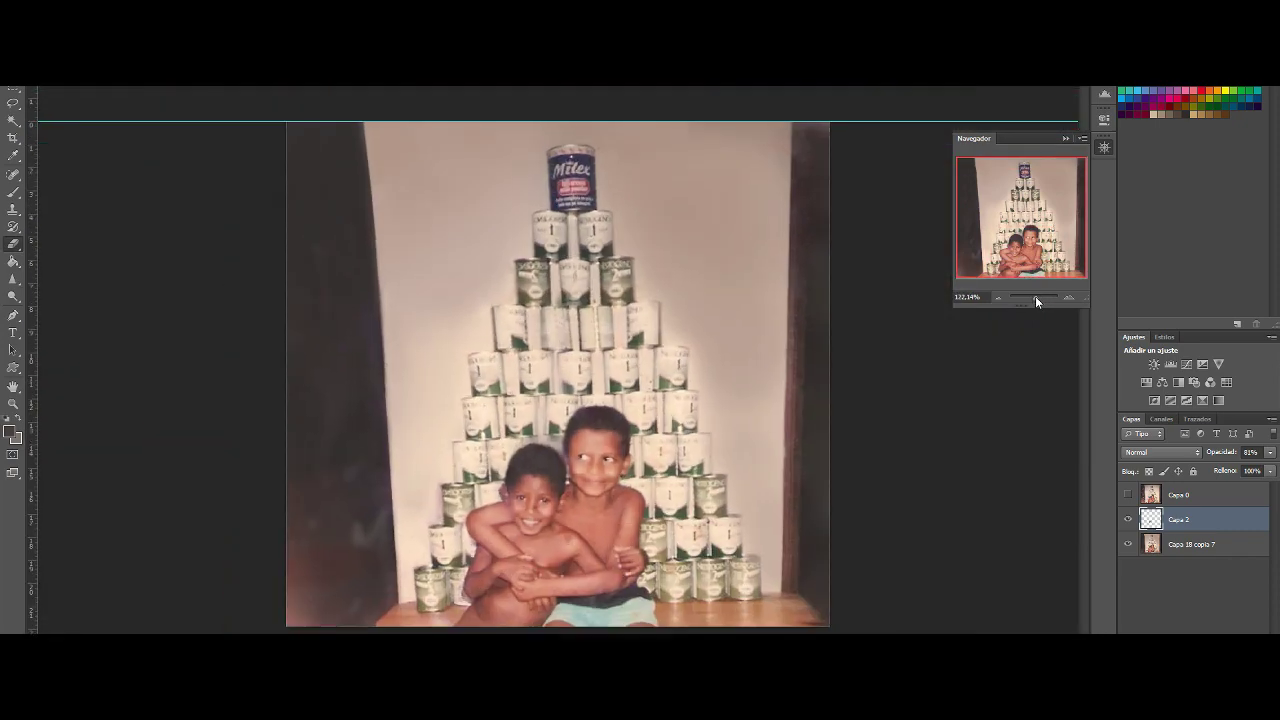
Merge Capa 2 down into the restored photo and show the original damaged Capa 0 above it
key("ctrl+e")
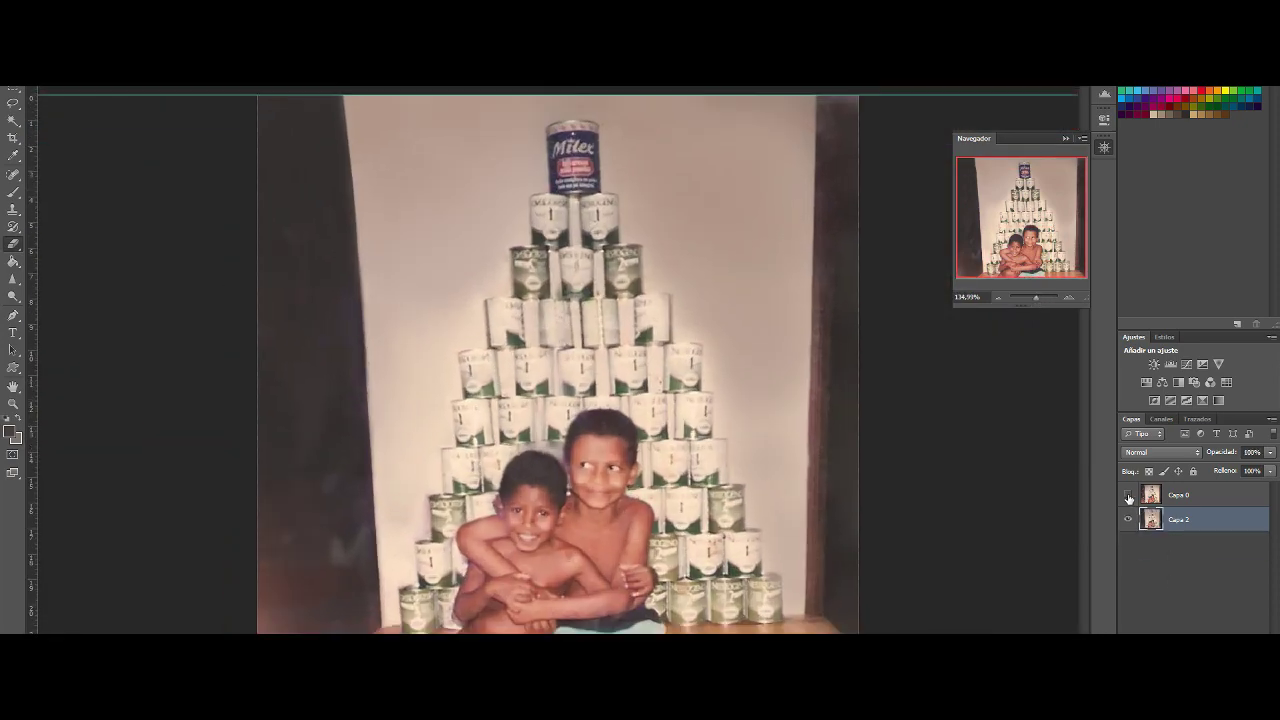
left_click(1128, 496)
left_click(1128, 496)
left_click(1128, 496)
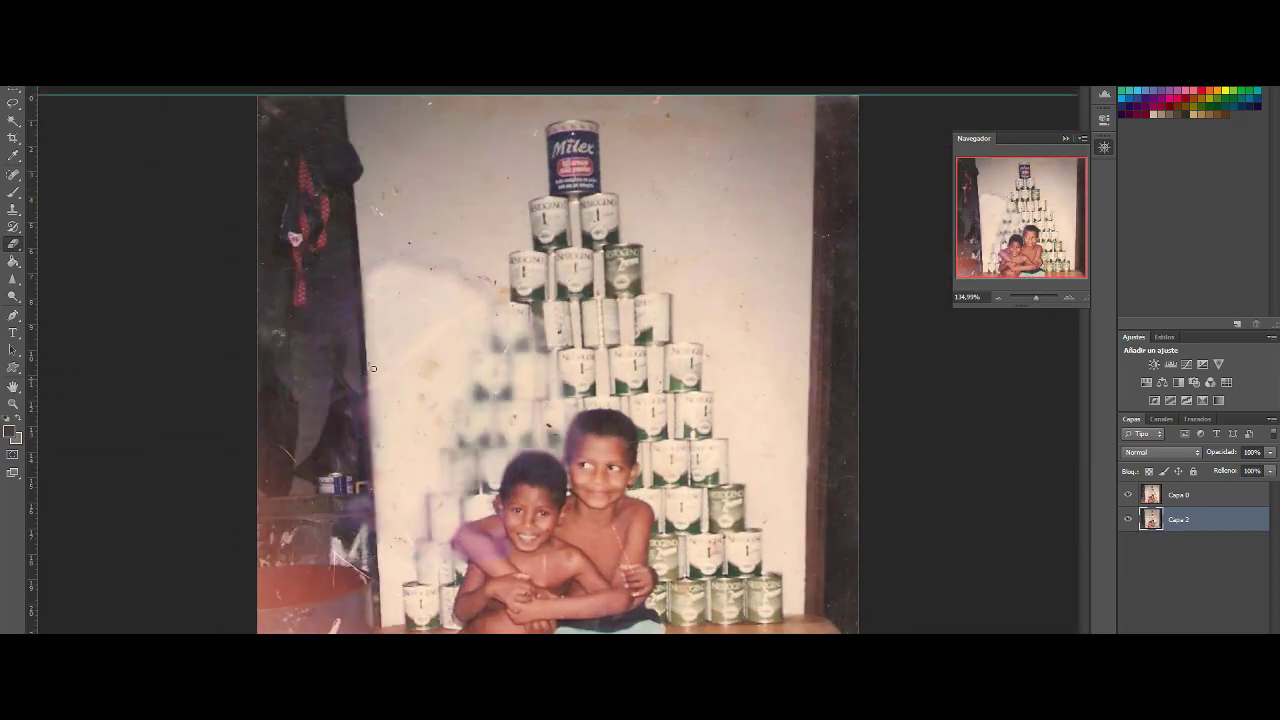
Turn off Rulers and Extras in the View menu
key("alt+v")
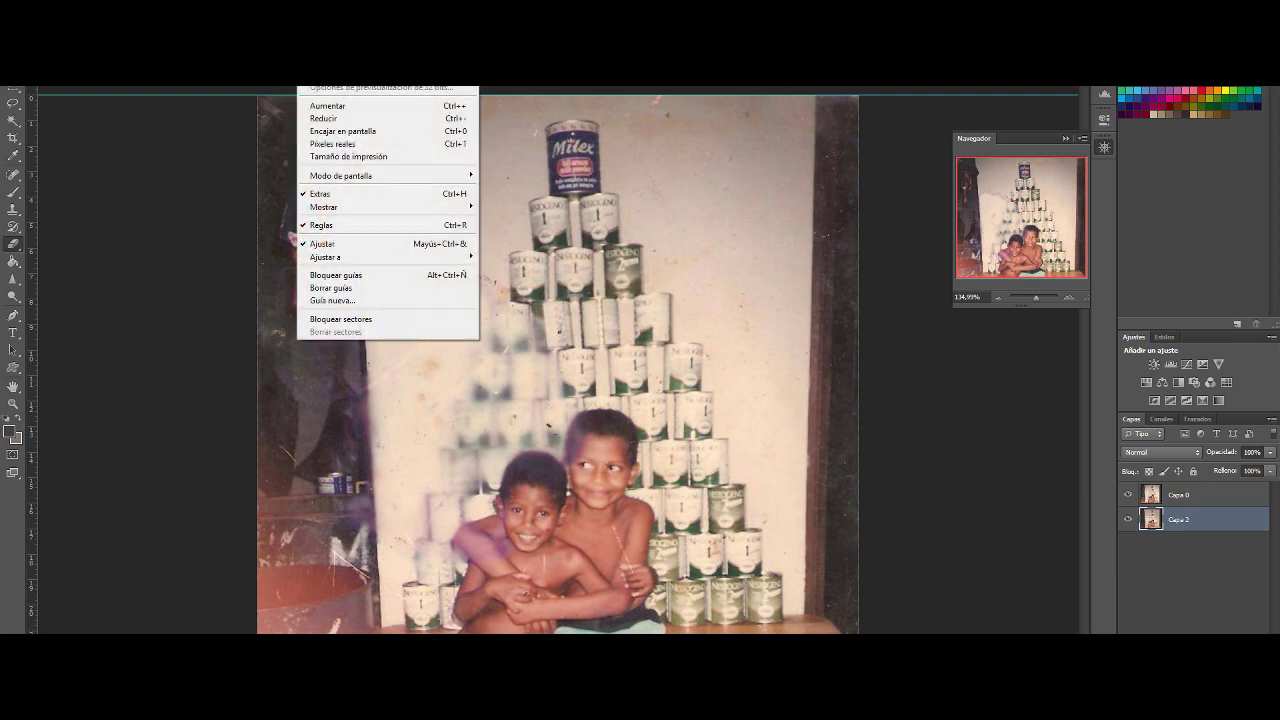
left_click(325, 225)
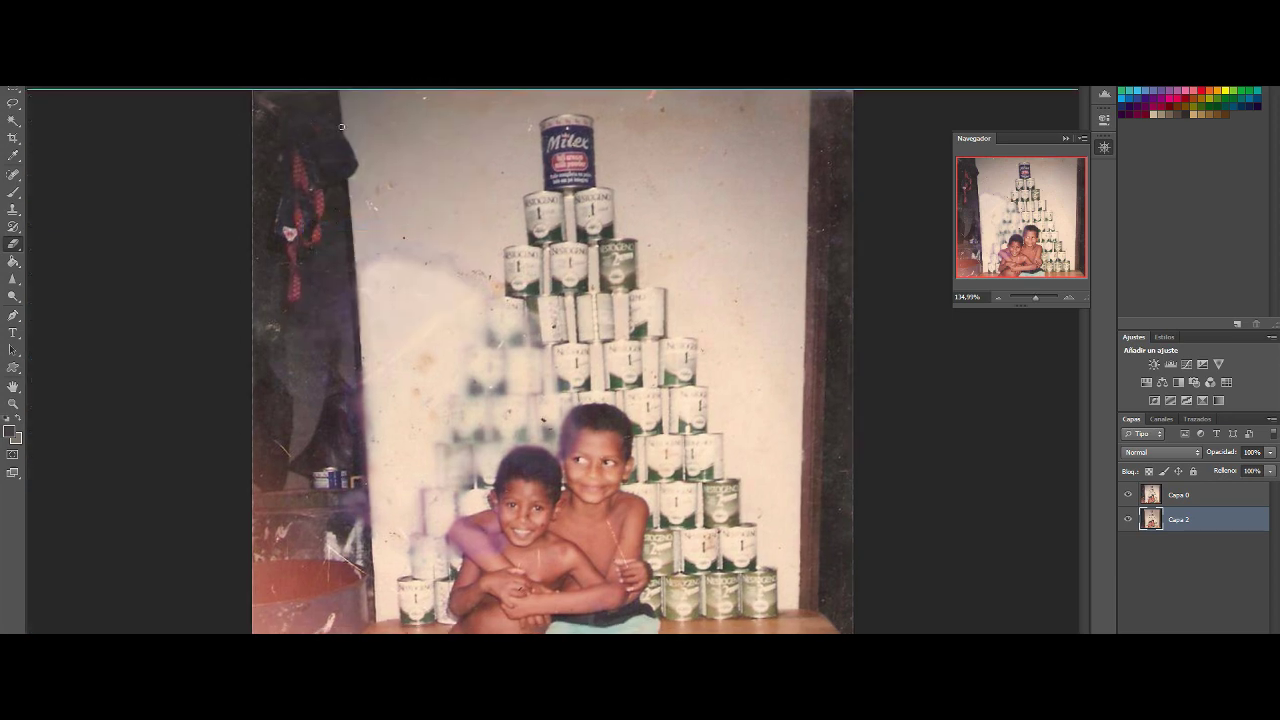
key("alt+v")
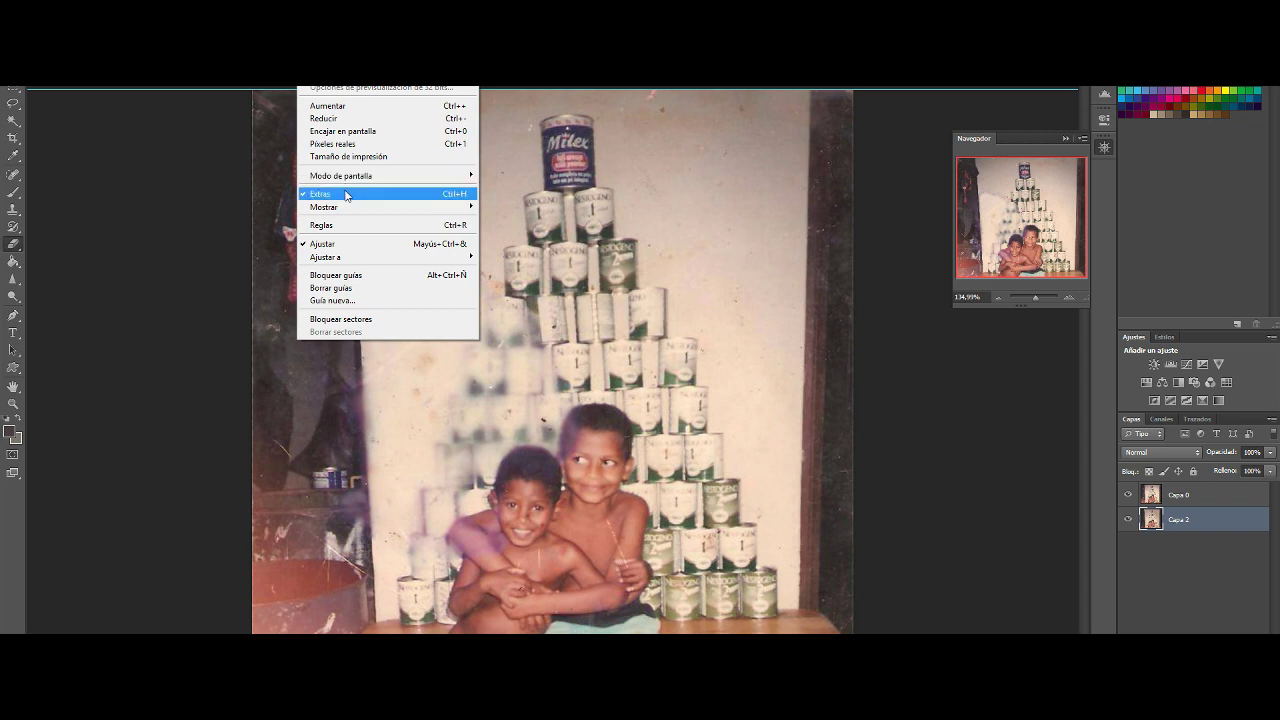
left_click(350, 192)
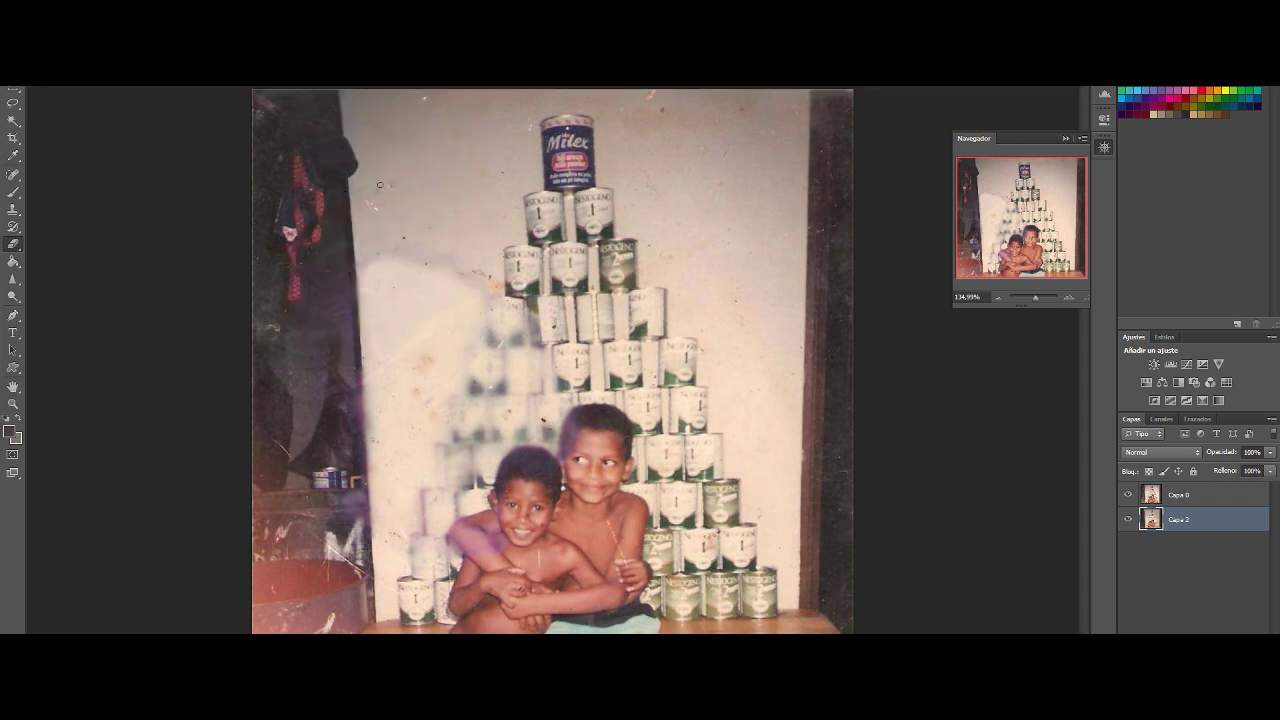
Flip Capa 0's visibility repeatedly for a before/after view, ending with the original hidden
left_click(1130, 496)
left_click(1130, 496)
left_click(1130, 496)
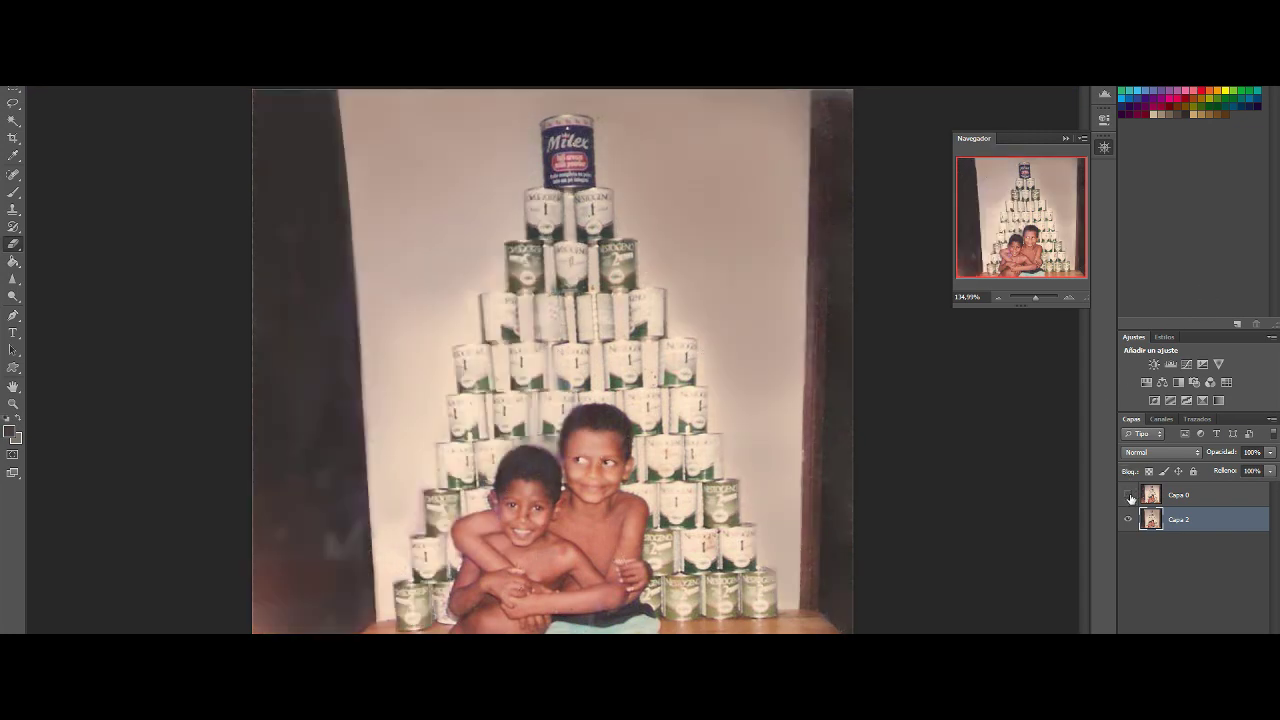
left_click(1130, 496)
left_click(1130, 496)
left_click(1130, 497)
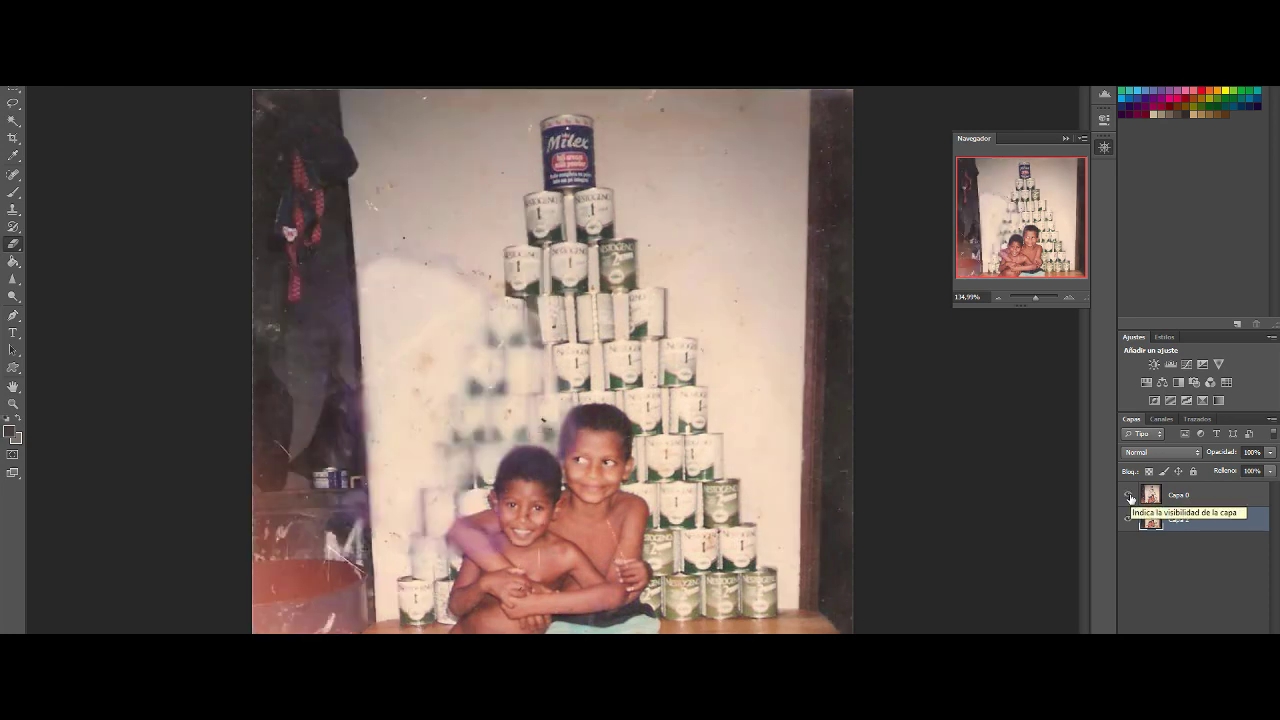
left_click(1130, 497)
left_click(1132, 500)
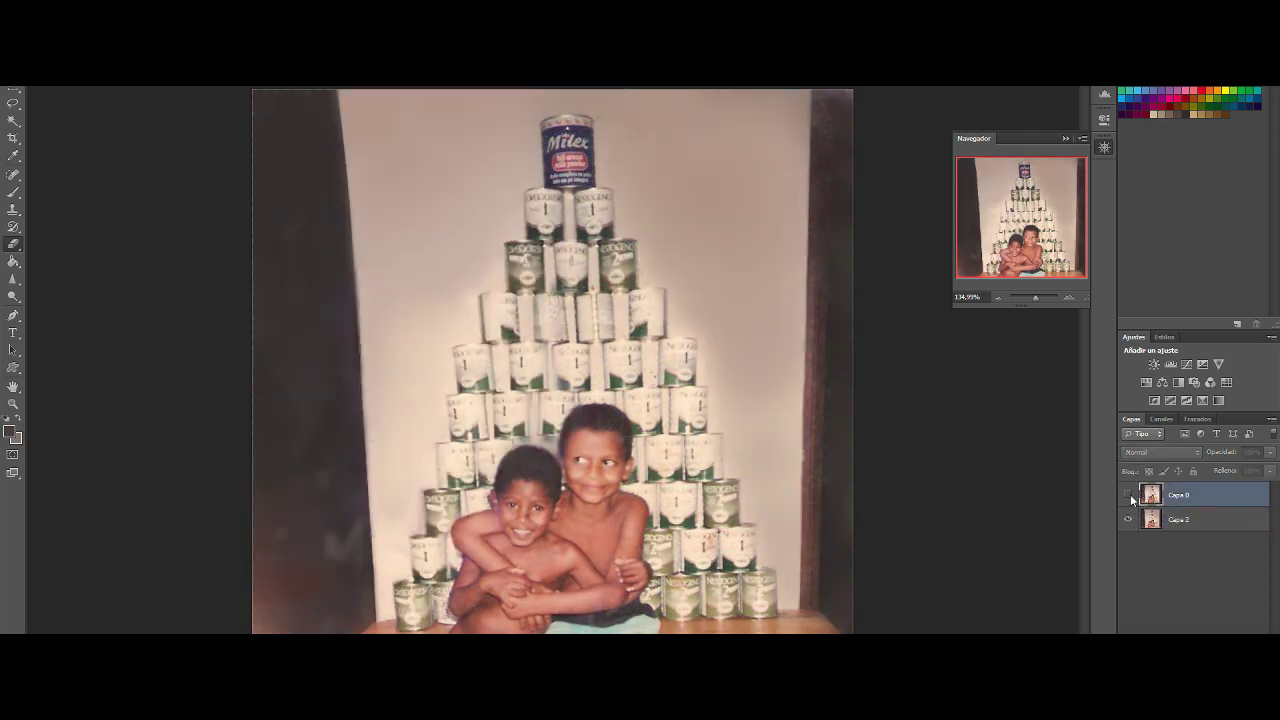
left_click(1128, 496)
left_click(1125, 495)
left_click(1125, 495)
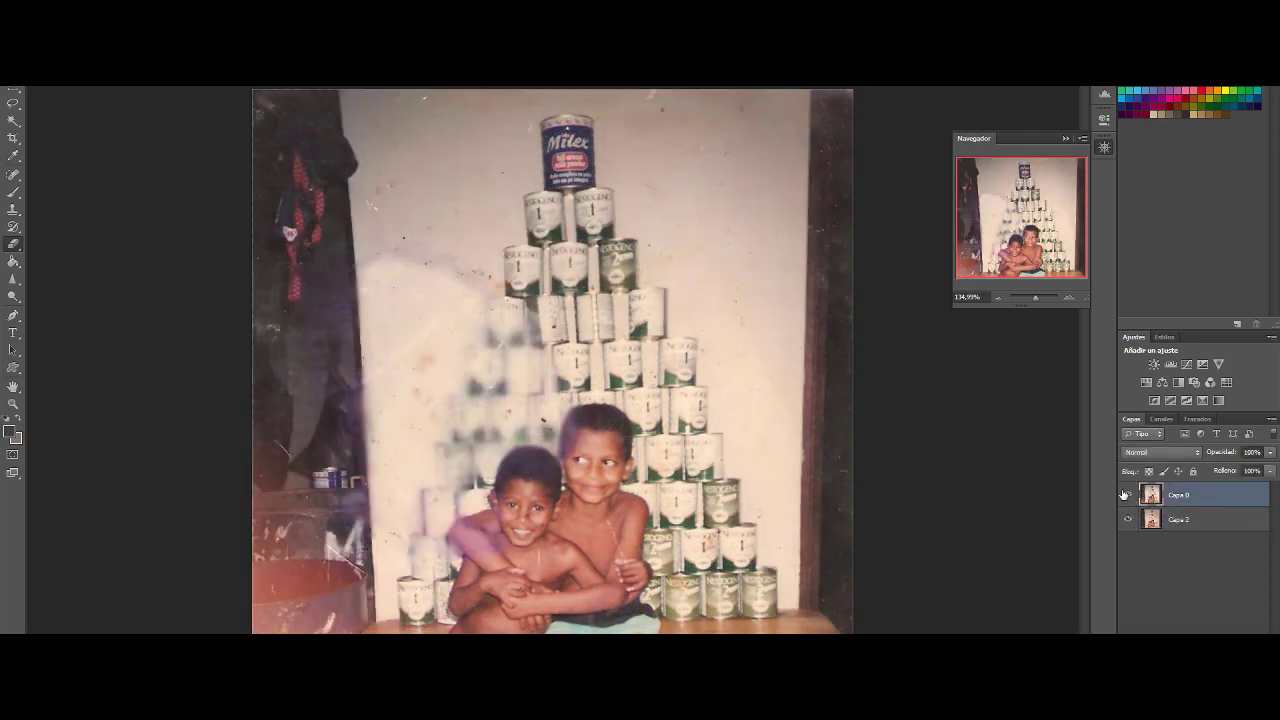
left_click(1125, 495)
left_click(1125, 495)
left_click(1124, 495)
left_click(1124, 495)
left_click(1125, 495)
right_click(1125, 495)
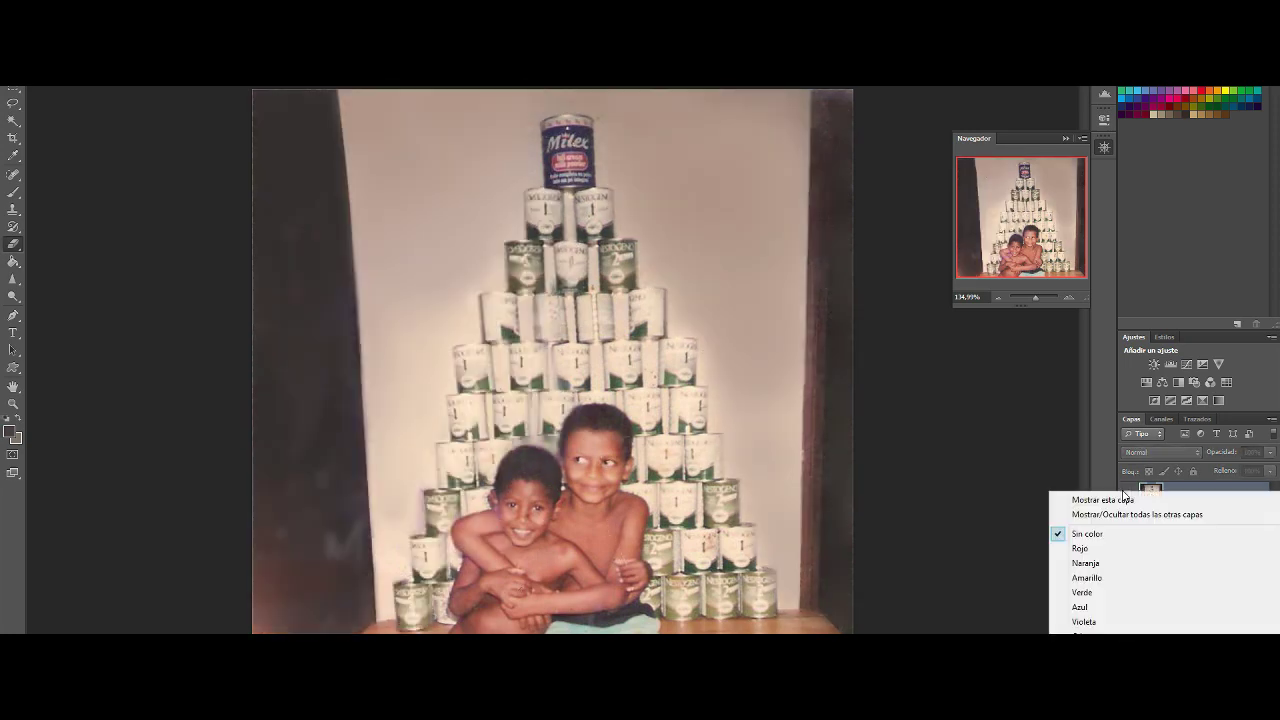
left_click(1110, 426)
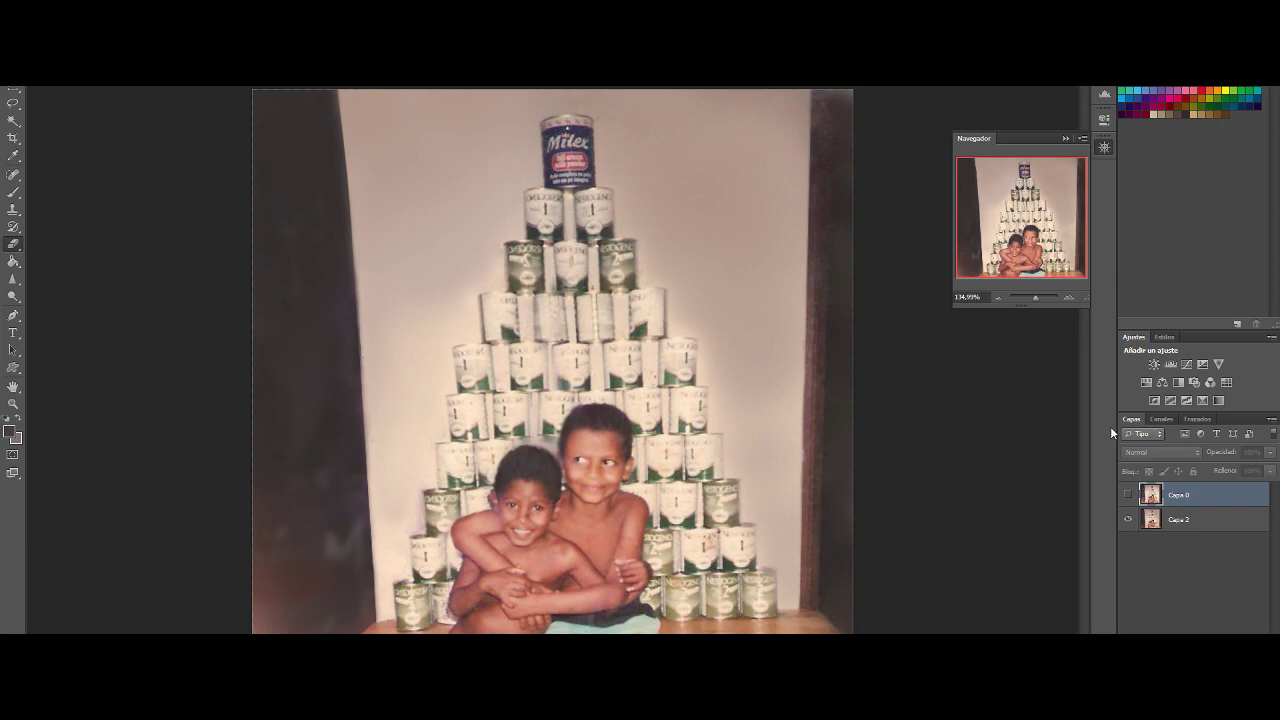
left_click(1128, 495)
left_click(1128, 495)
left_click(1128, 495)
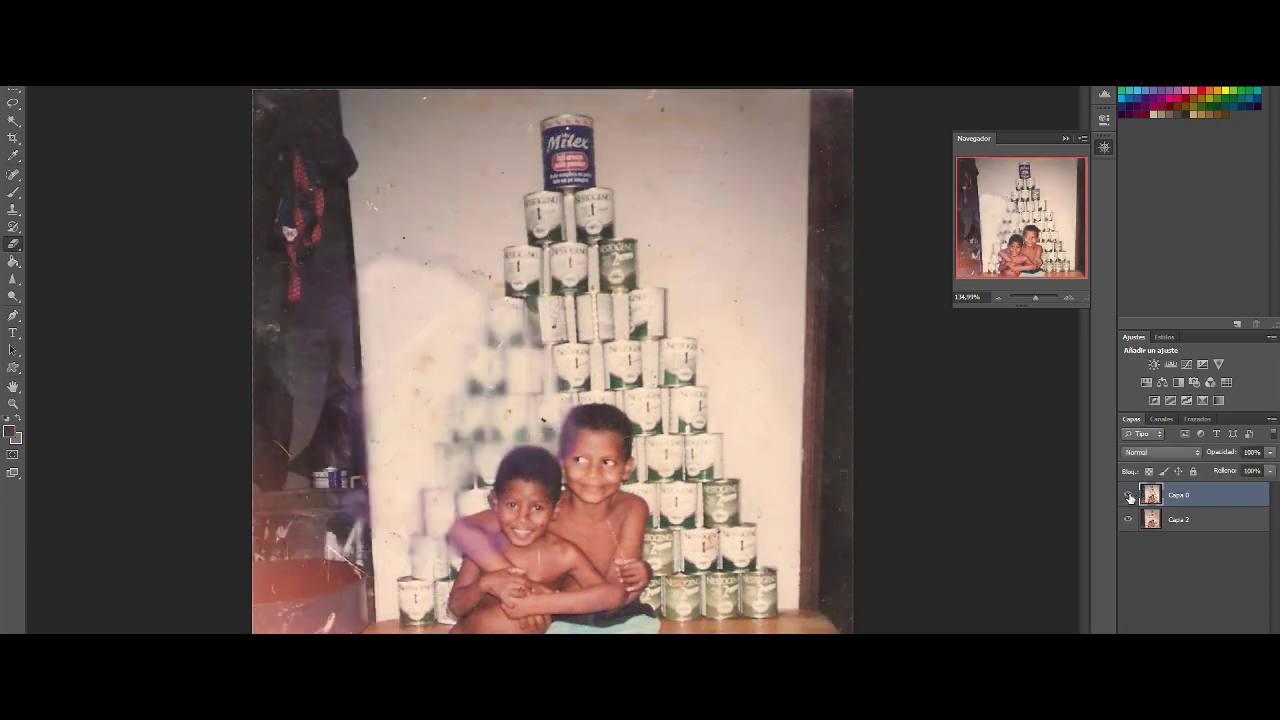
left_click(1128, 495)
left_click(1128, 495)
left_click(1129, 495)
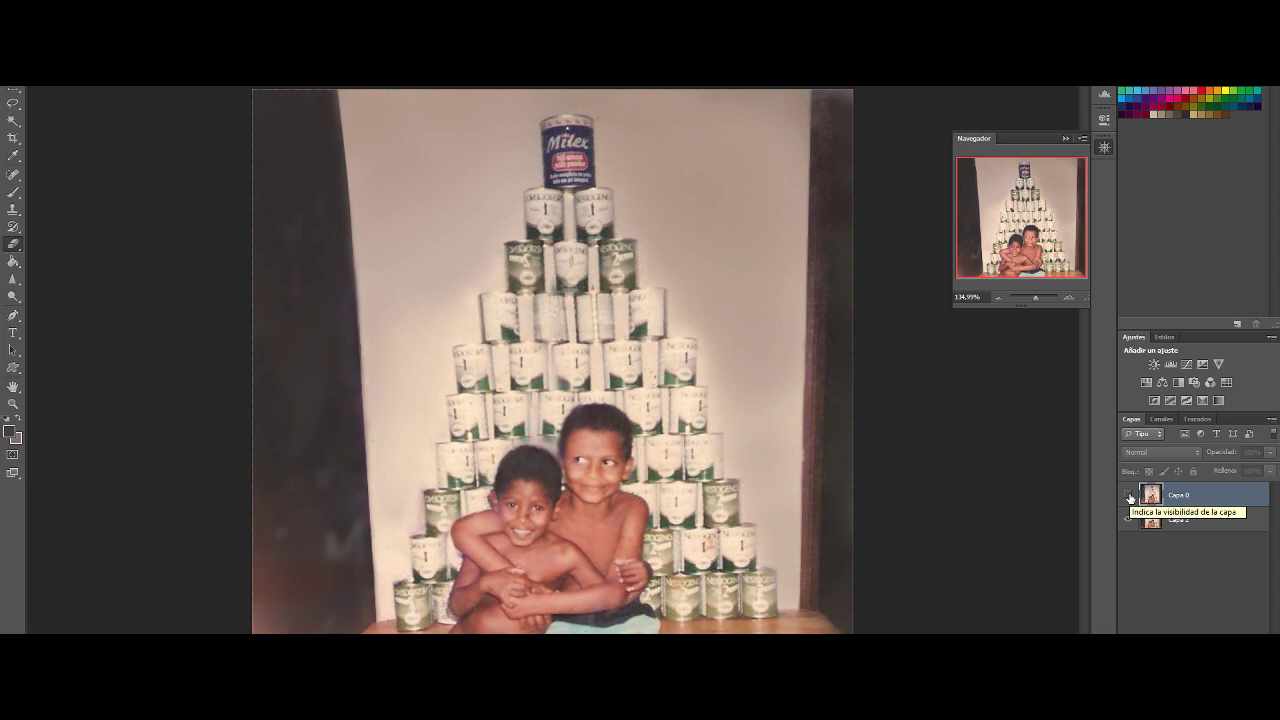
left_click(1129, 495)
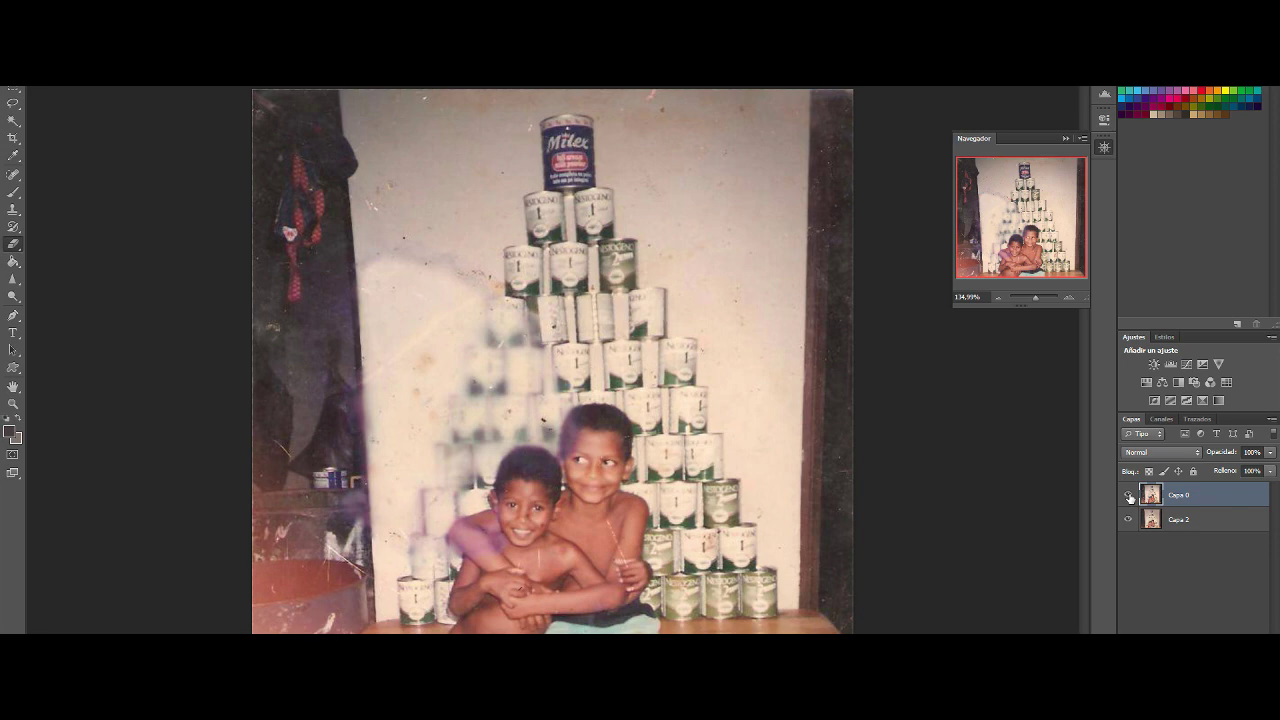
left_click(1129, 495)
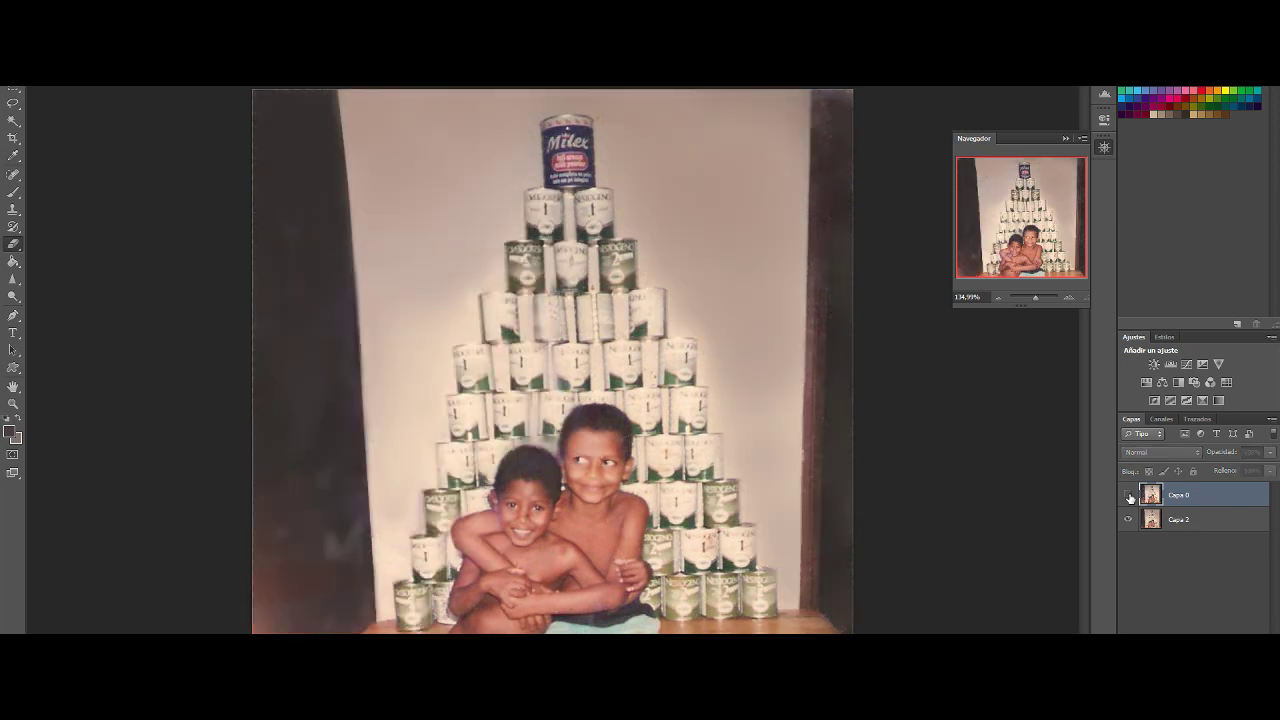